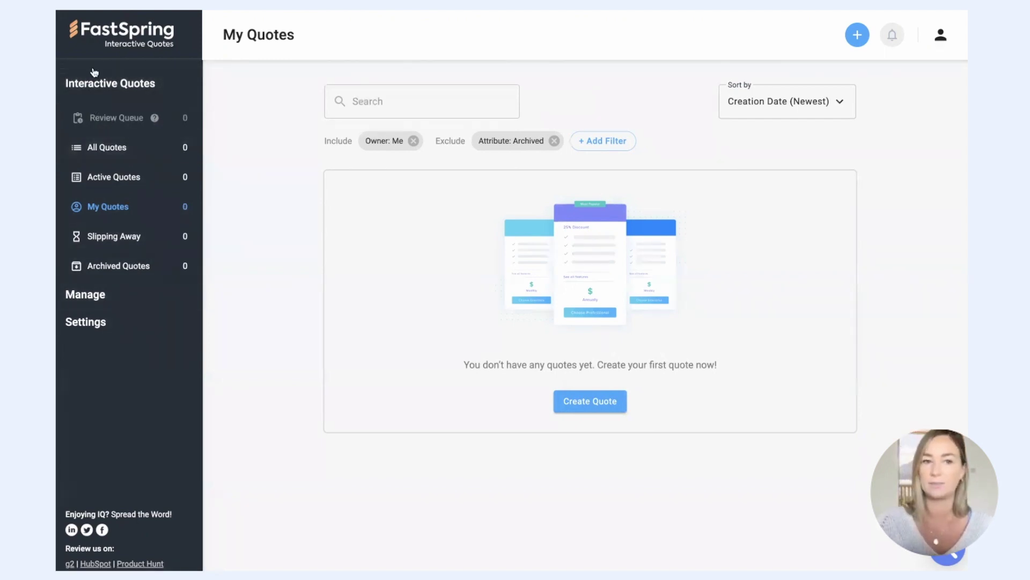
# - Expand the Manage section to reveal Templates, Clients, Discounts and Tags
pyautogui.click(94, 296)
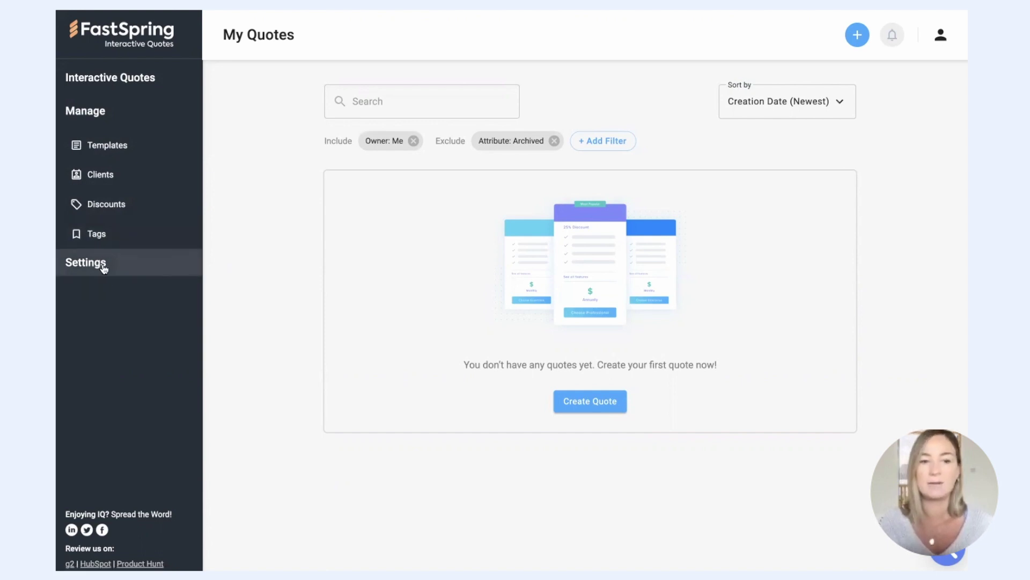
# - Review Account settings (Basic Info, Security, Defaults, Email Notifications), then go to Company settings
pyautogui.click(86, 263)
pyautogui.click(104, 173)
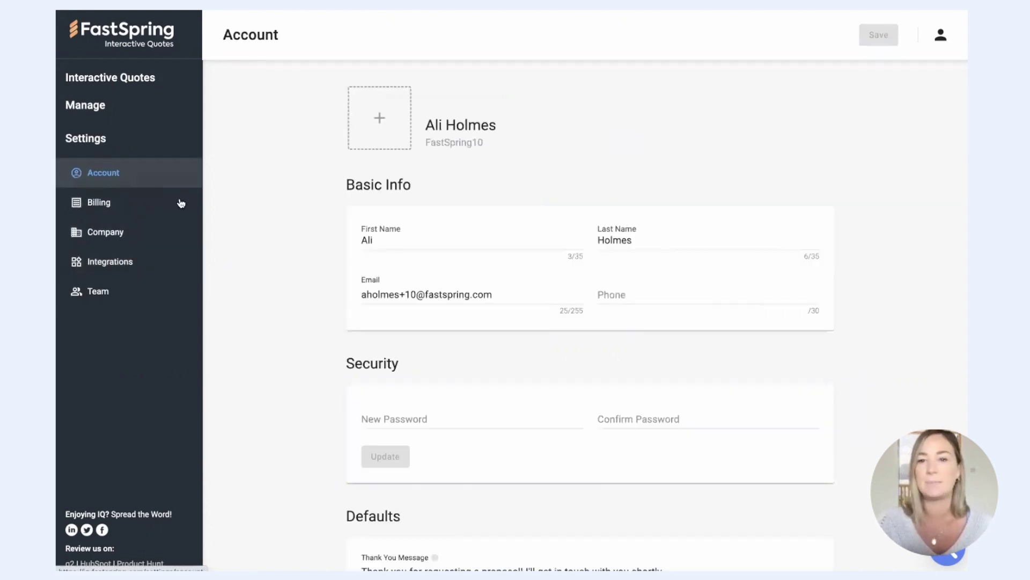
pyautogui.scroll(-1, 321, 287)
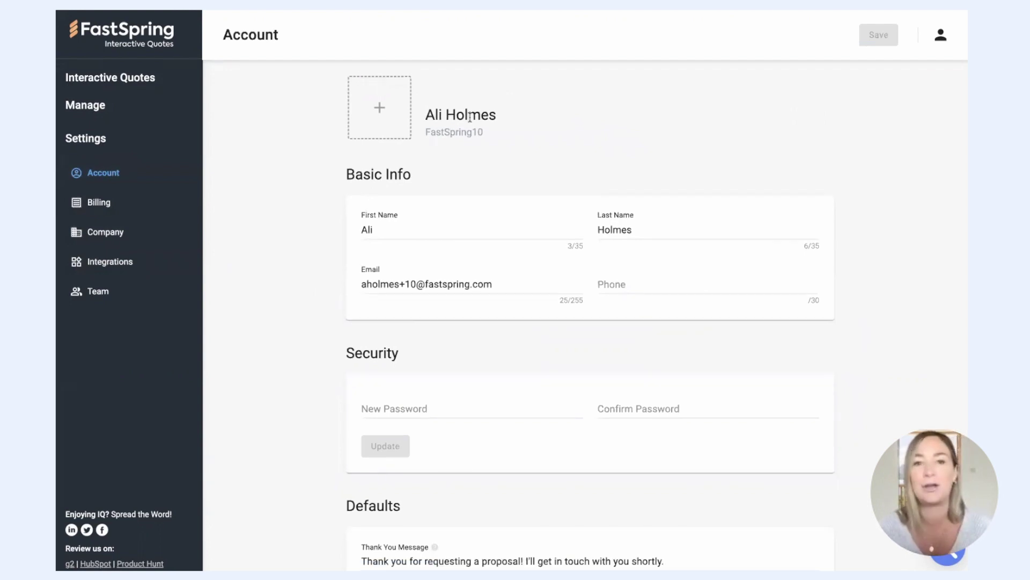
pyautogui.scroll(-5, 276, 225)
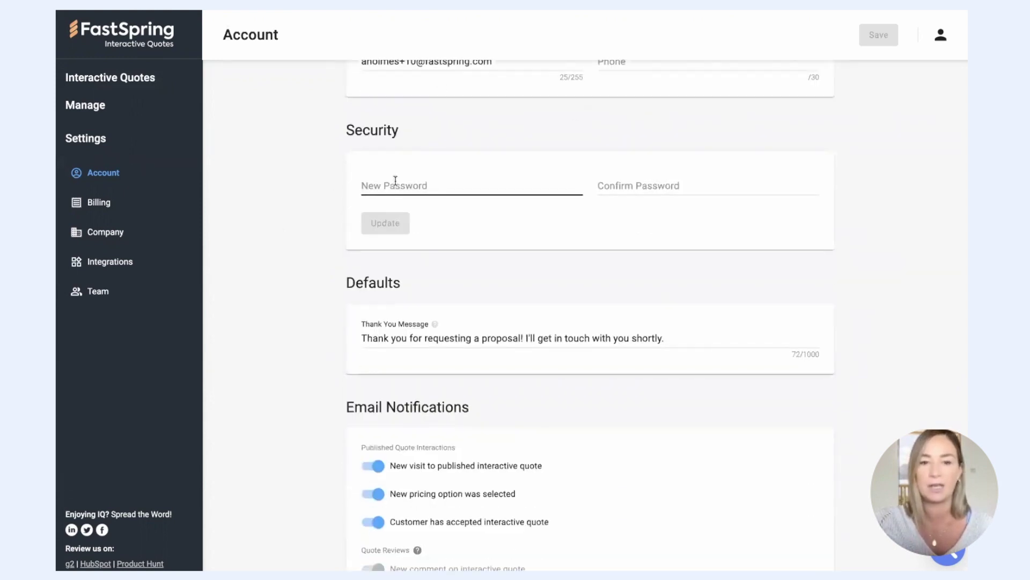
pyautogui.scroll(-2, 395, 181)
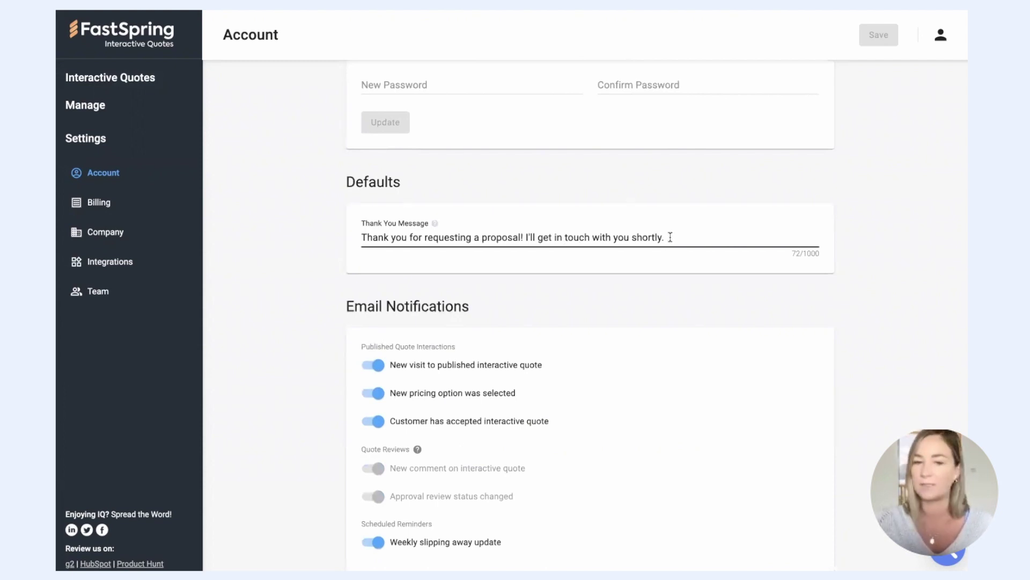
pyautogui.scroll(-2, 605, 345)
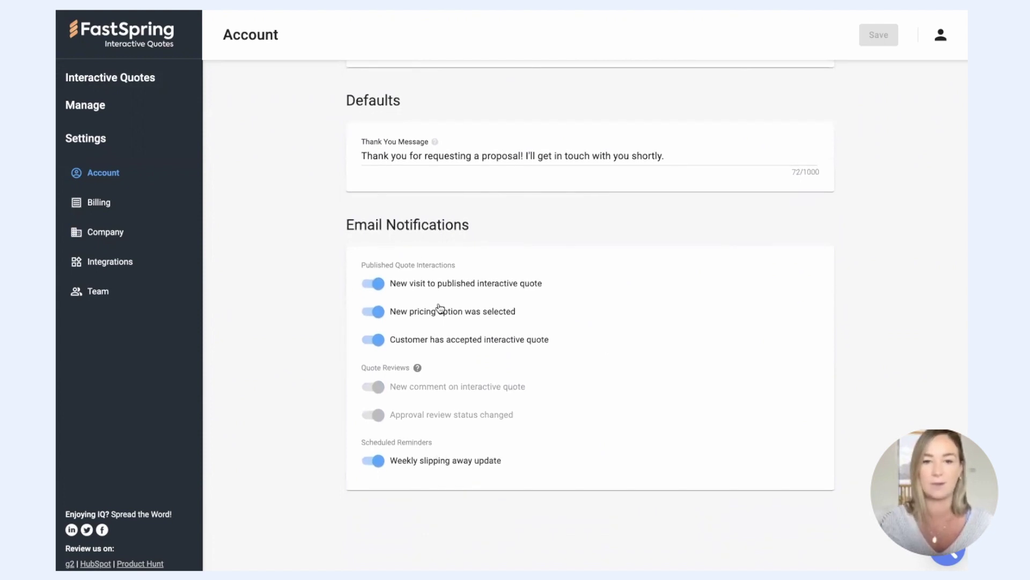
pyautogui.click(105, 232)
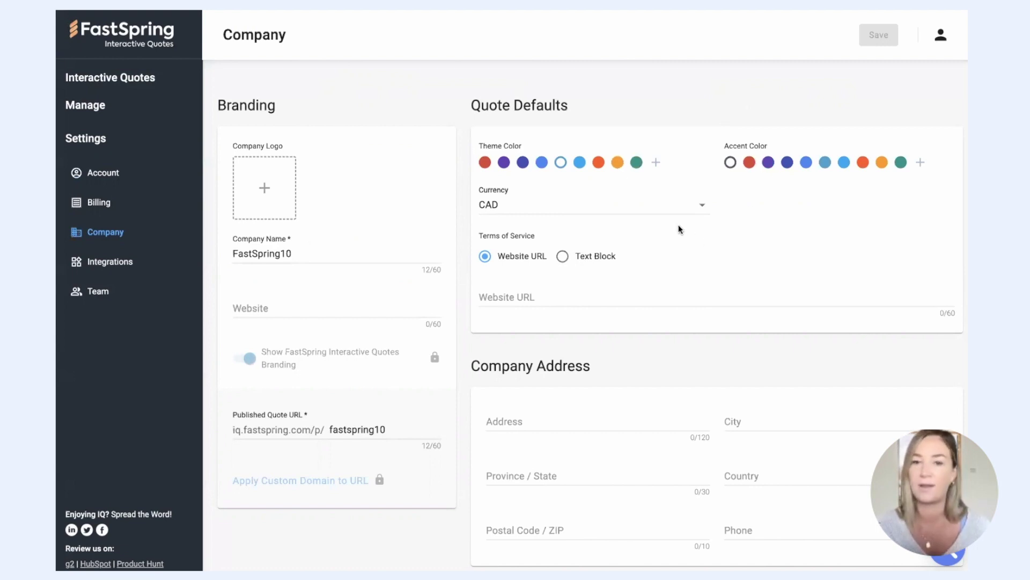
# - Switch the default quote currency from CAD to USD, save, and go to the Team page
pyautogui.click(653, 211)
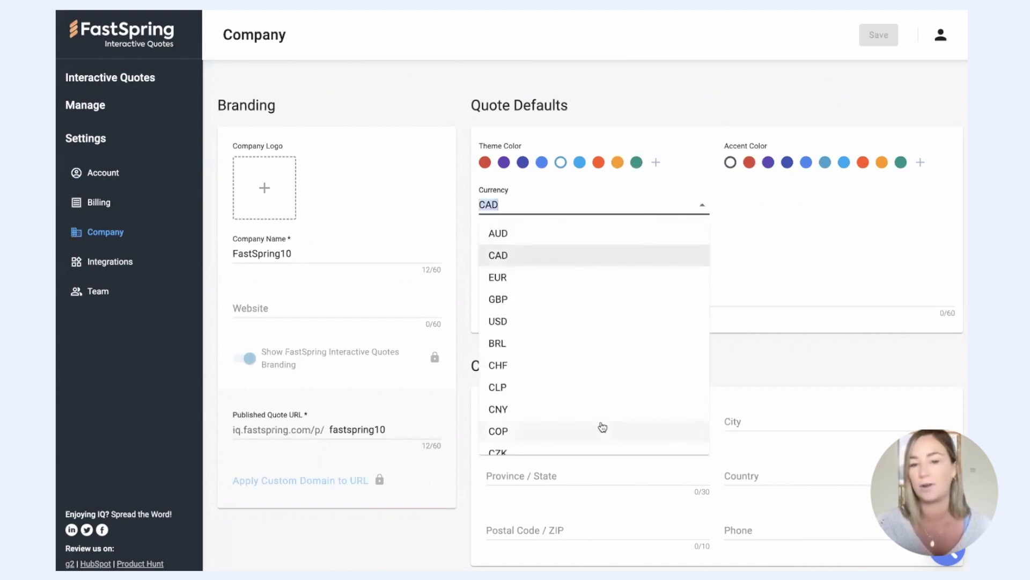
pyautogui.scroll(-3, 603, 426)
pyautogui.scroll(-5, 602, 426)
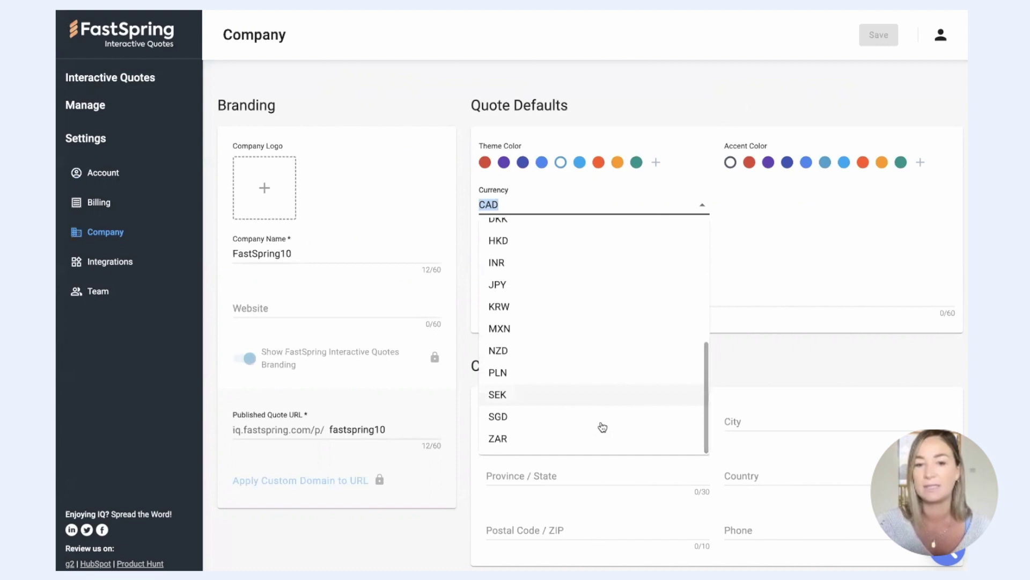
pyautogui.scroll(8, 602, 427)
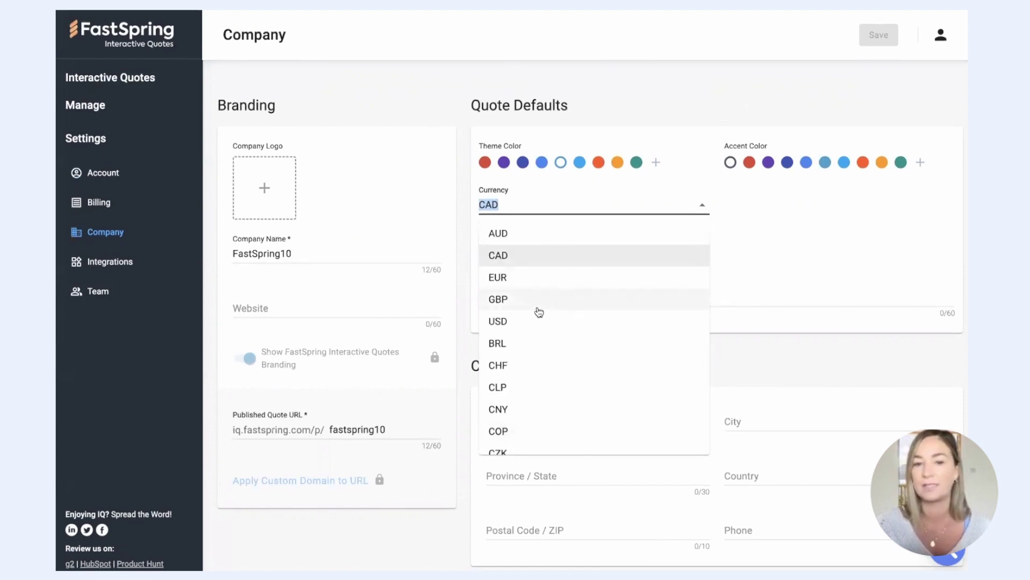
pyautogui.click(536, 313)
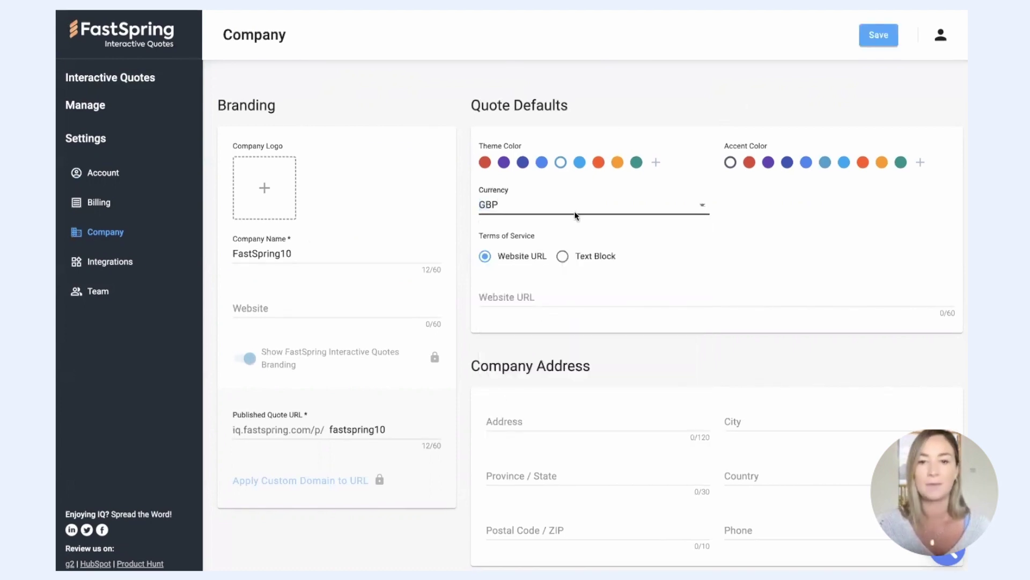
pyautogui.click(671, 205)
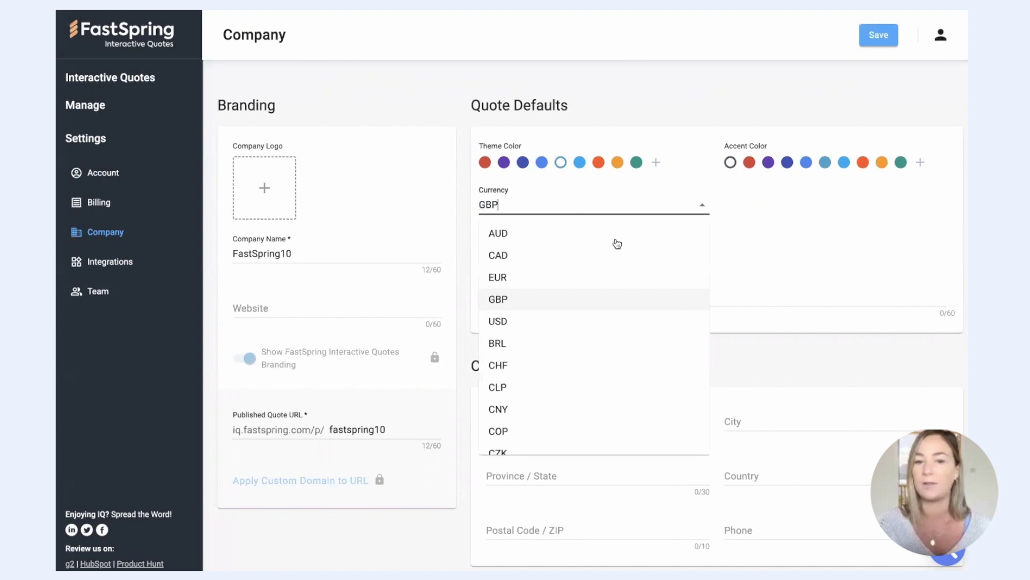
pyautogui.click(513, 323)
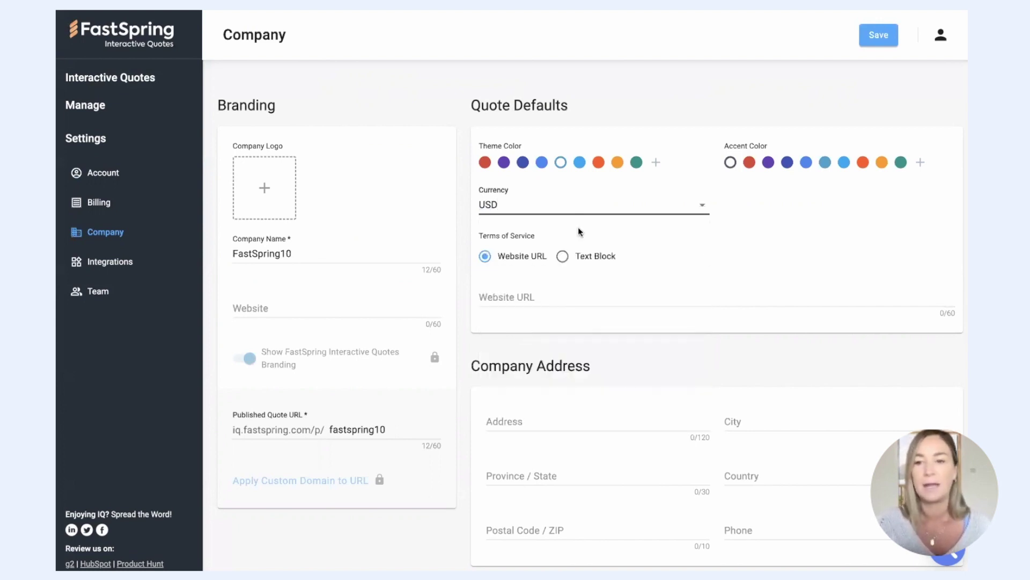
pyautogui.click(511, 296)
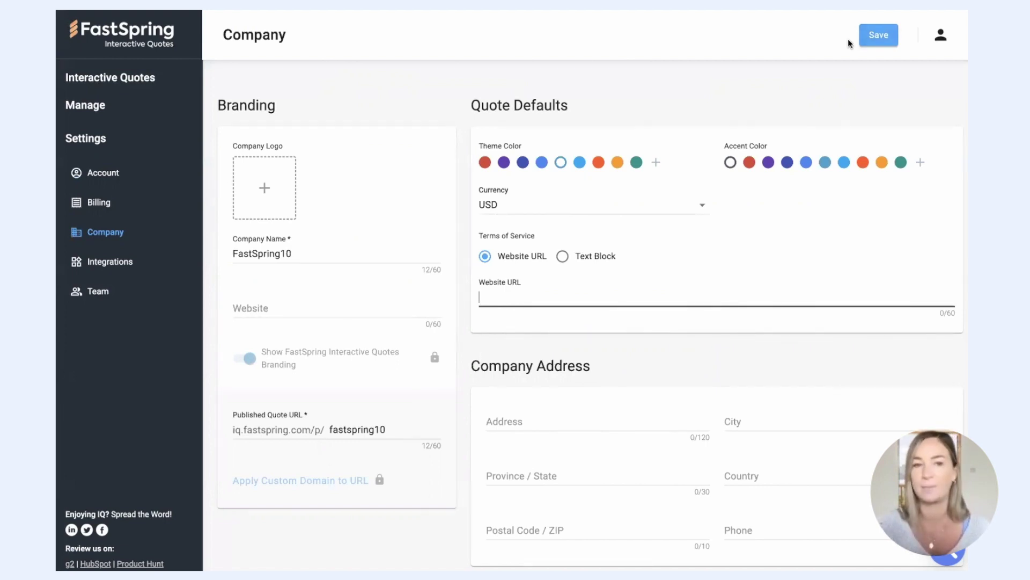
pyautogui.click(878, 35)
pyautogui.click(99, 293)
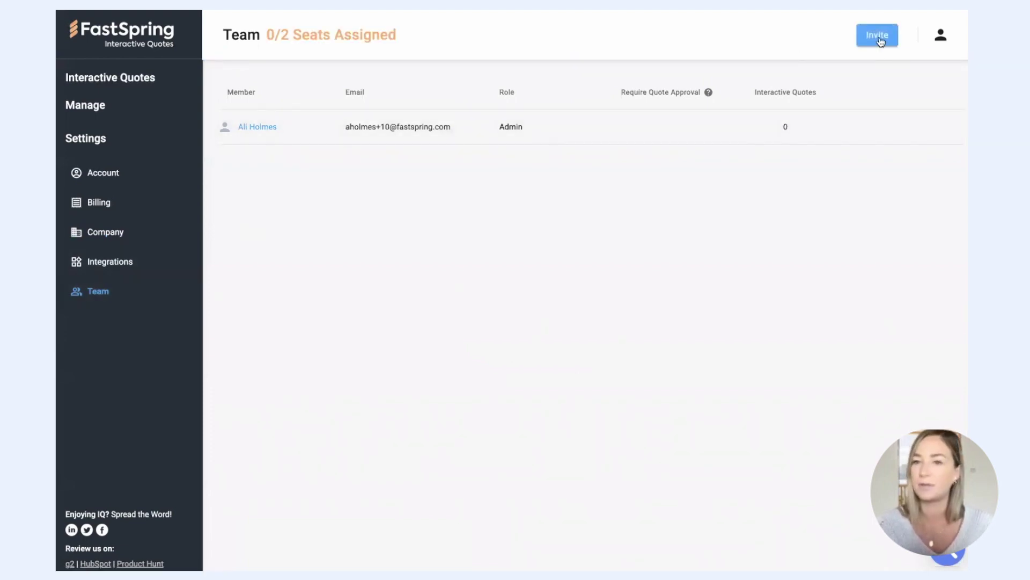
# - Cancel a team-member invite, then view the FastSpring, HubSpot and Drift integrations
pyautogui.click(879, 35)
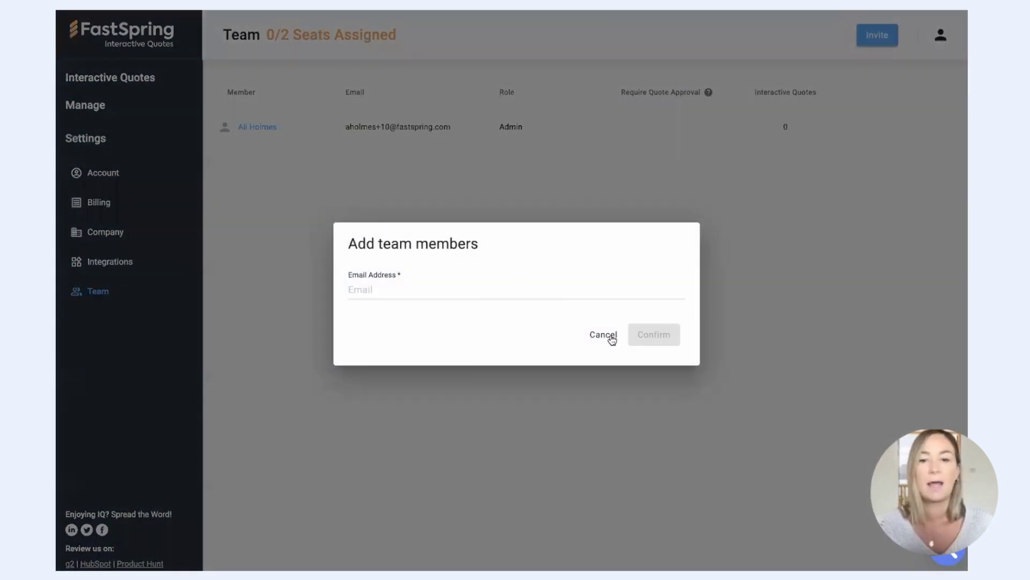
pyautogui.click(331, 119)
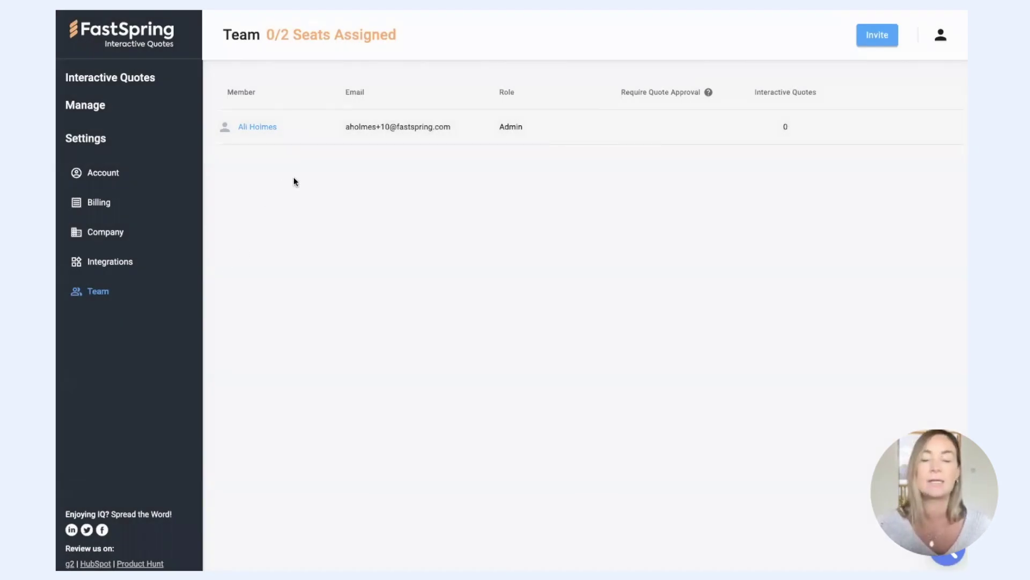
pyautogui.click(71, 266)
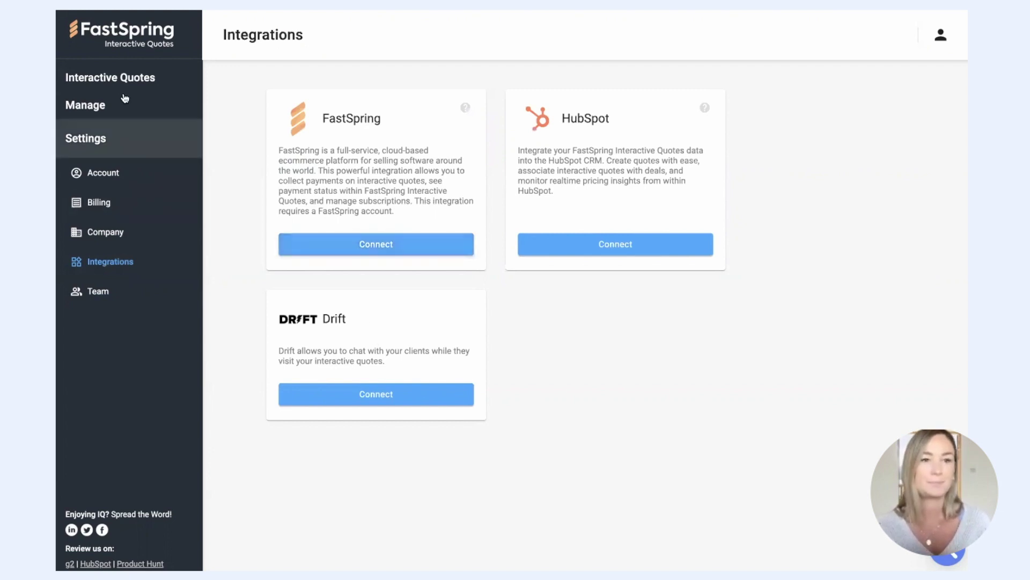
pyautogui.click(105, 79)
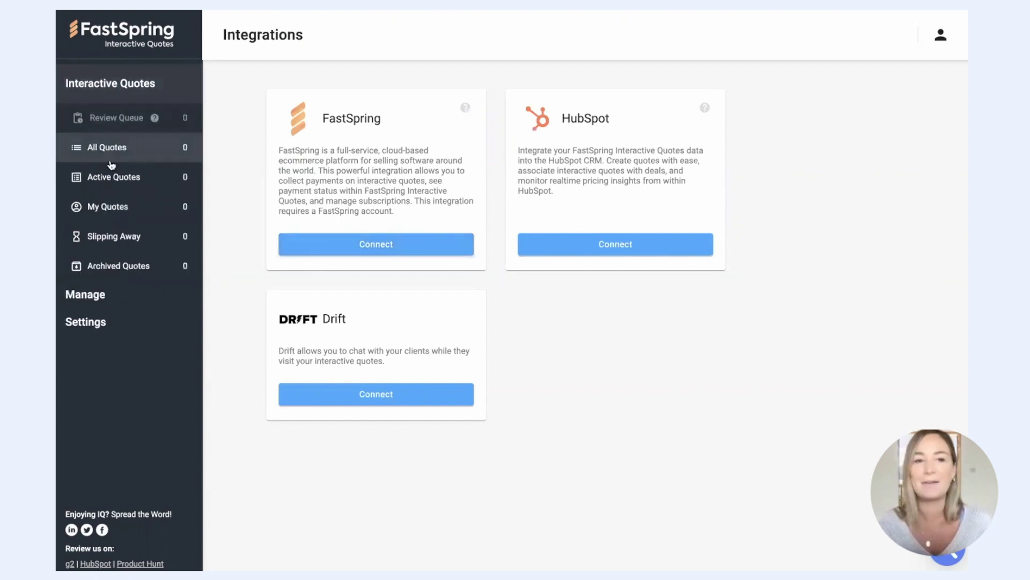
# - Show all quotes and begin a new quote, browsing the available templates
pyautogui.click(109, 147)
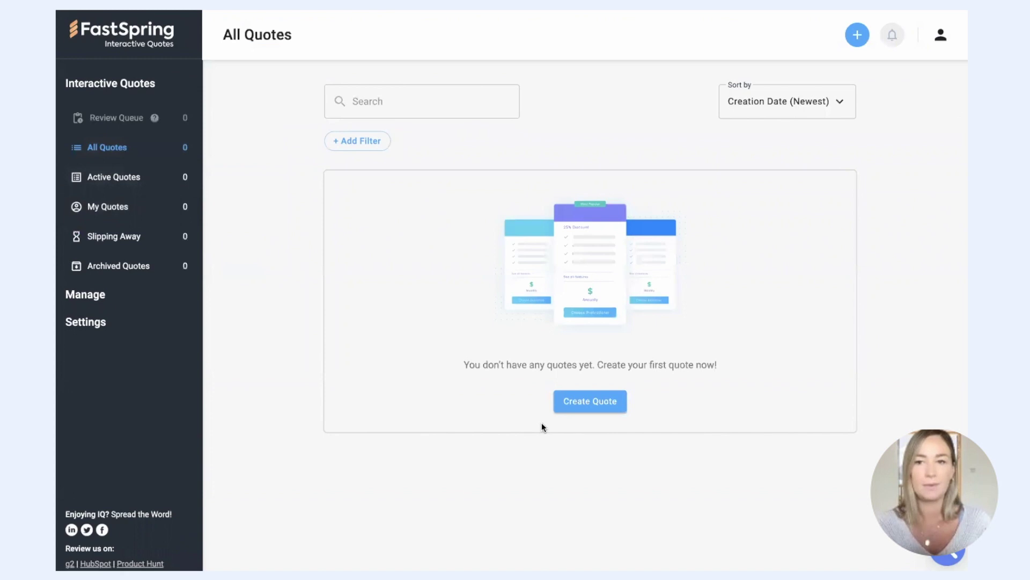
pyautogui.click(583, 405)
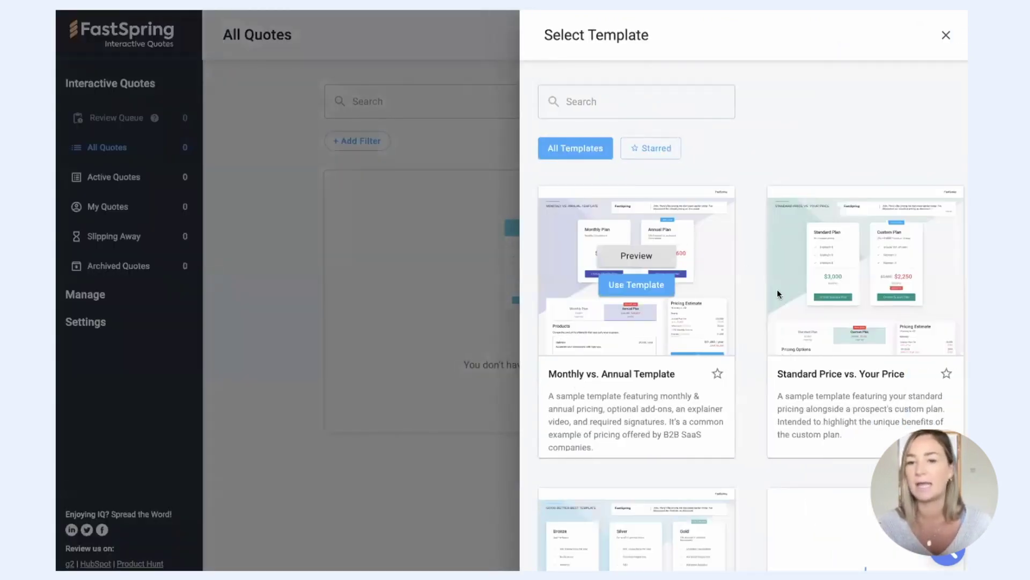
pyautogui.scroll(-1, 746, 428)
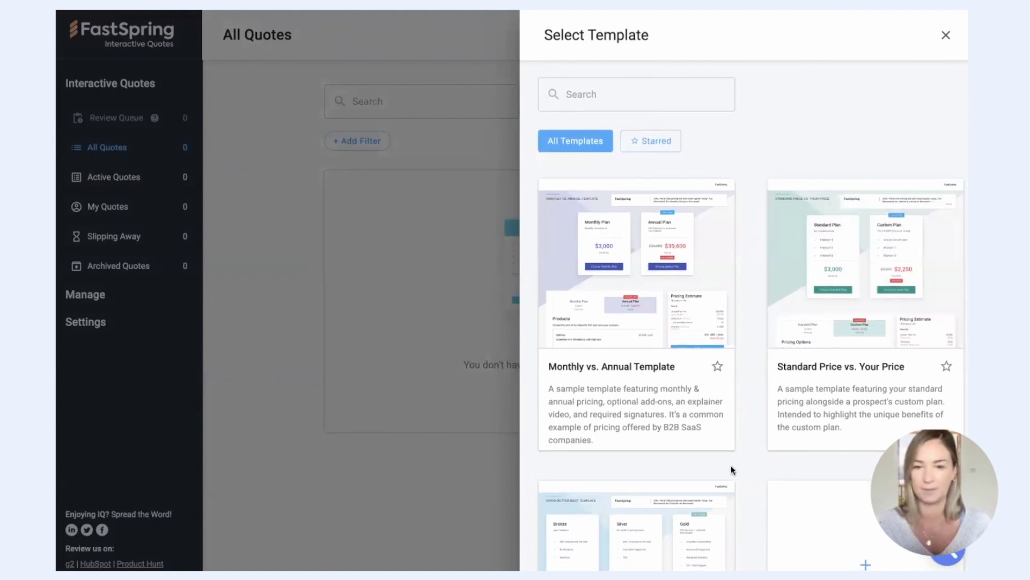
pyautogui.scroll(-1, 698, 471)
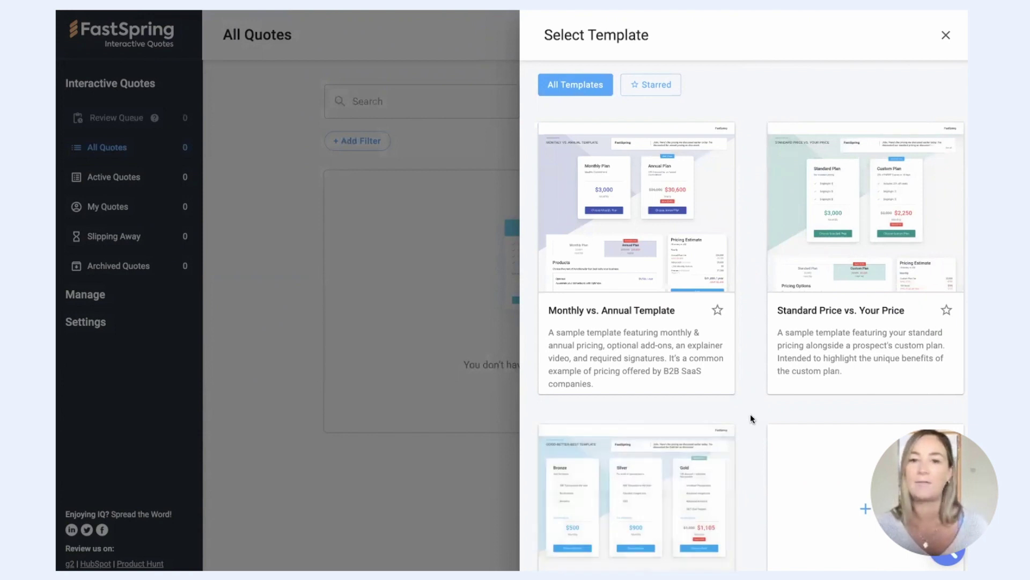
pyautogui.scroll(-1, 751, 415)
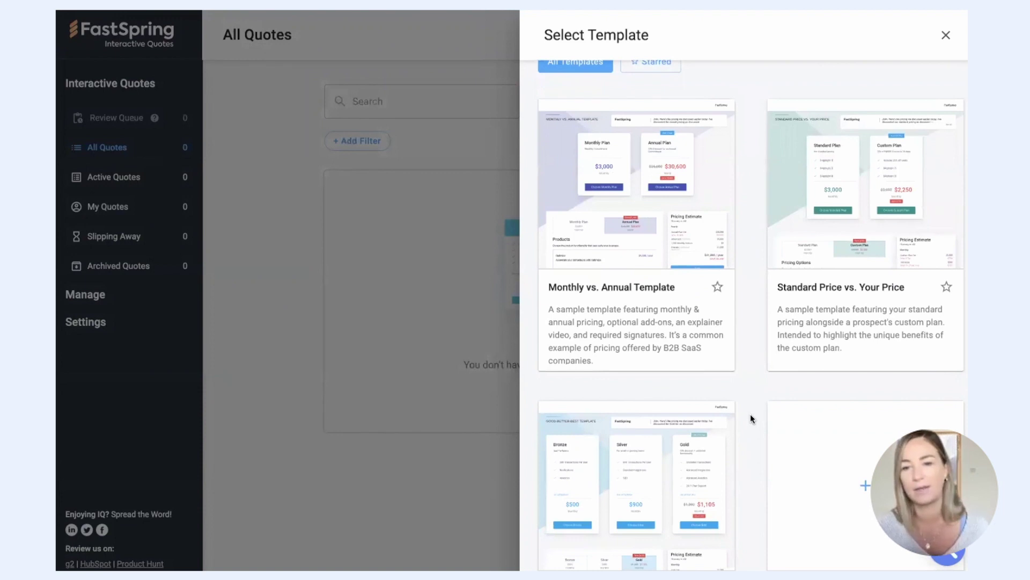
pyautogui.scroll(-2, 751, 413)
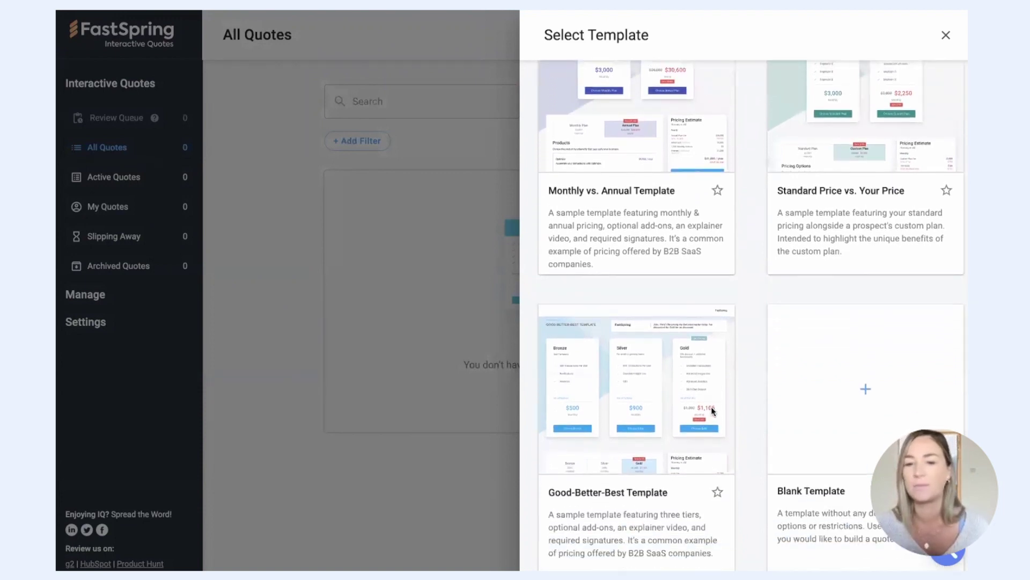
# - Preview the Good-Better-Best Template and create a quote from it
pyautogui.moveTo(622, 390)
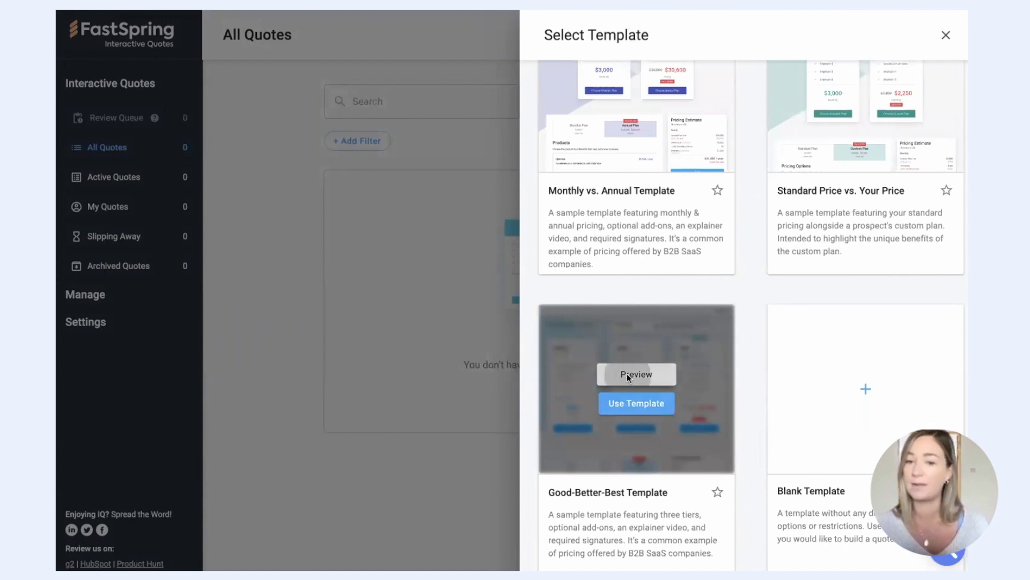
pyautogui.click(628, 376)
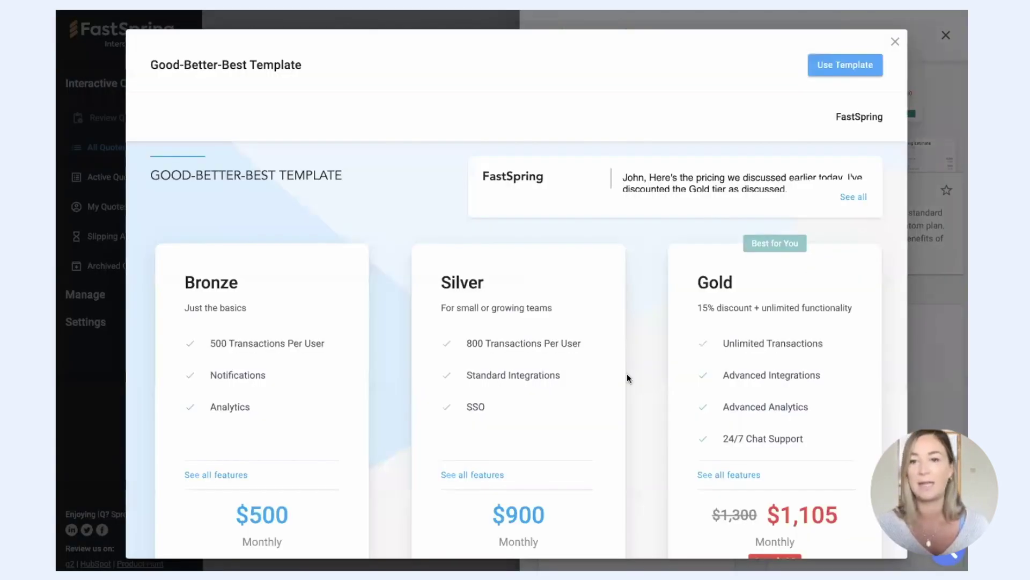
pyautogui.scroll(-10, 627, 373)
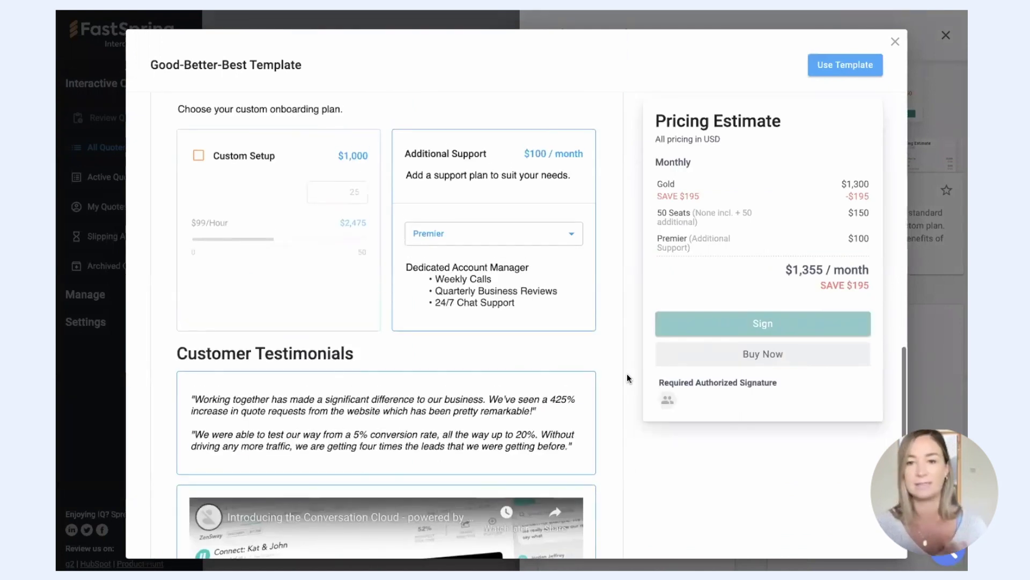
pyautogui.scroll(10, 627, 373)
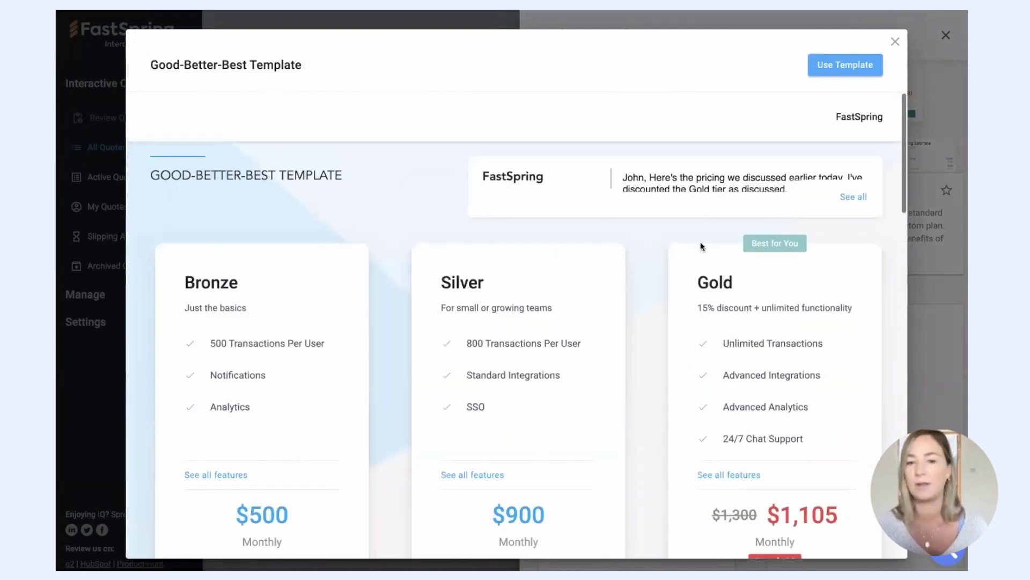
pyautogui.click(829, 67)
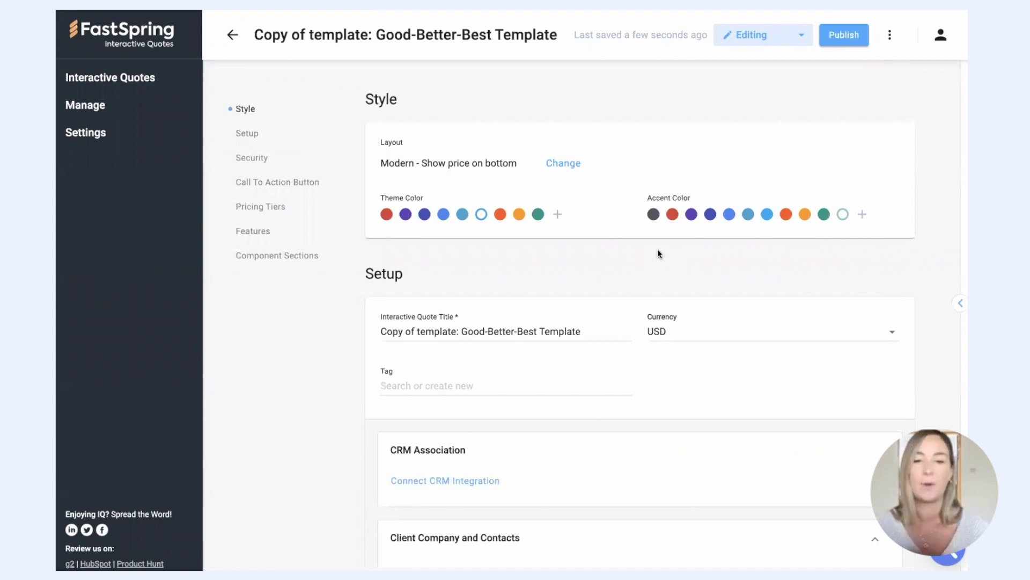
pyautogui.scroll(-1, 659, 253)
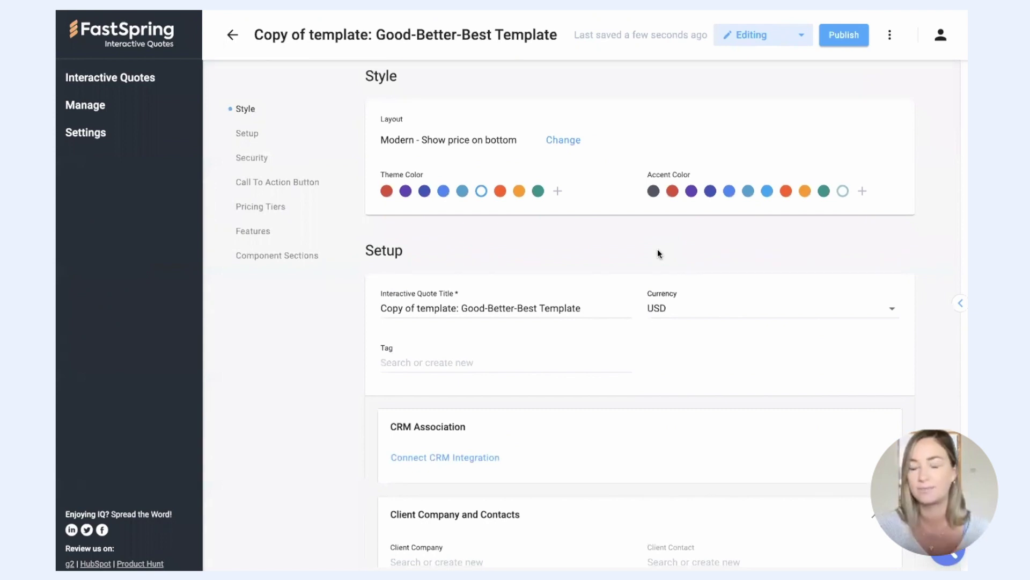
pyautogui.scroll(-4, 658, 251)
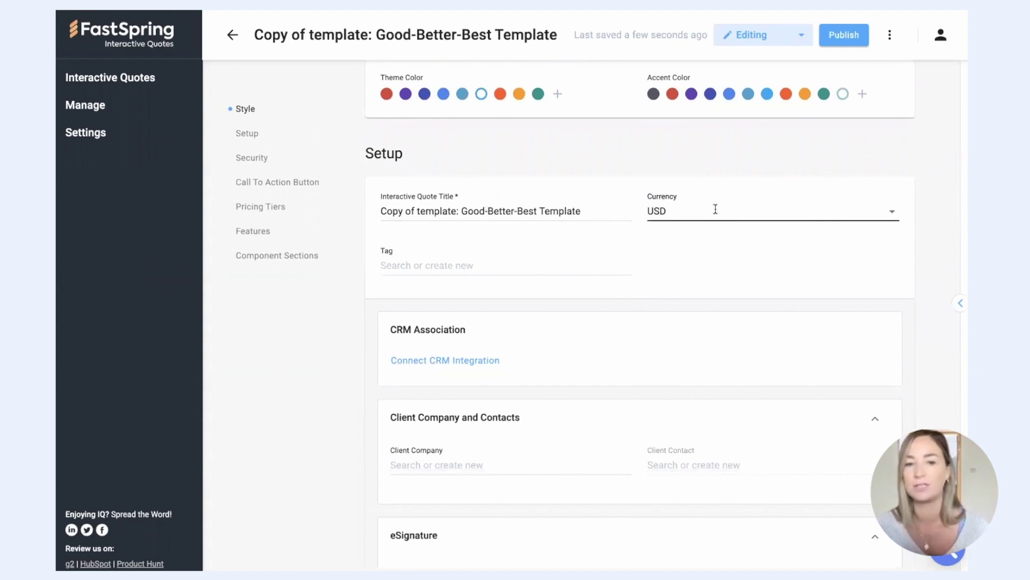
pyautogui.scroll(-1, 713, 208)
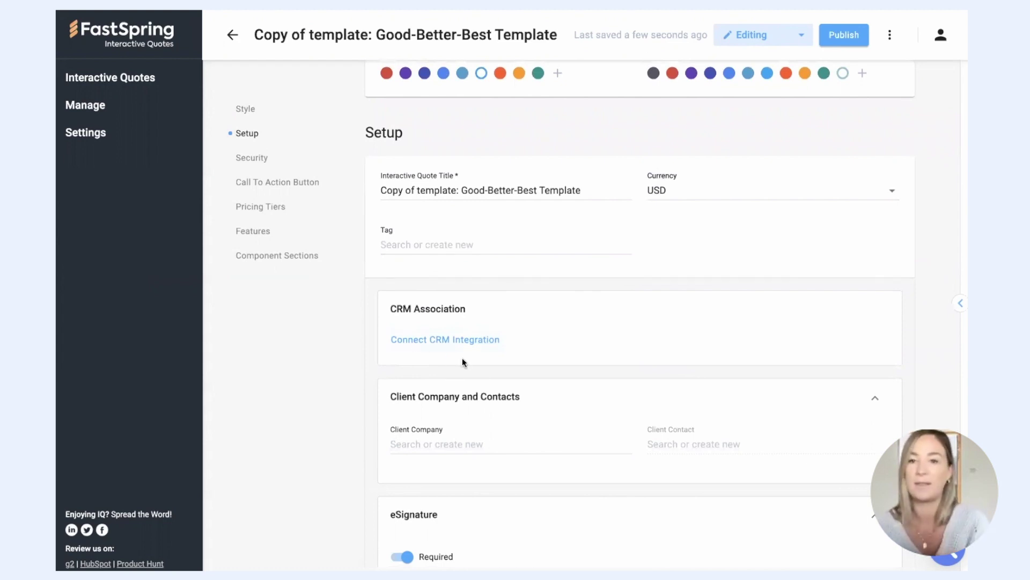
pyautogui.scroll(-3, 462, 357)
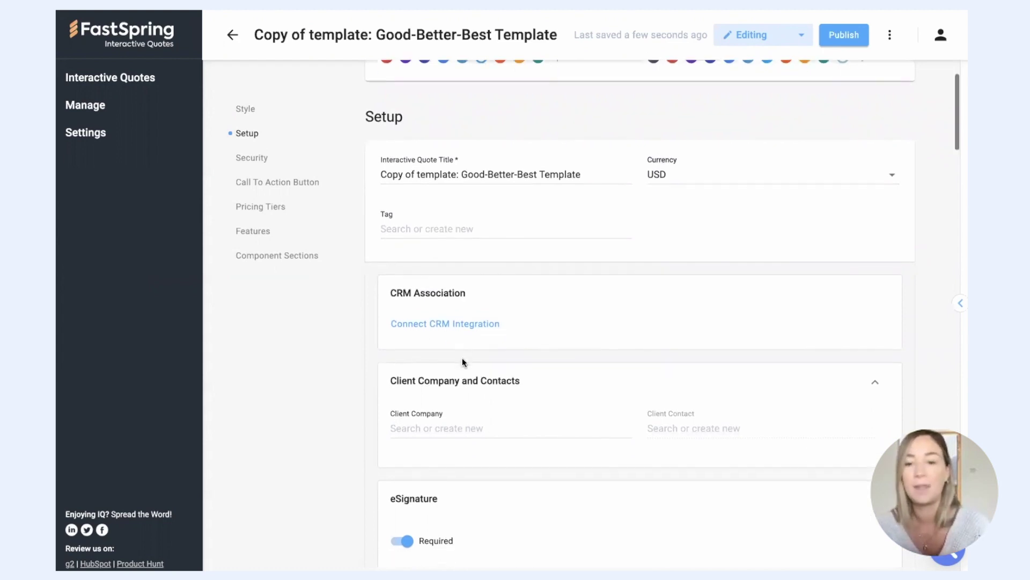
# - Create a new client company named 'Company B' for the quote
pyautogui.click(444, 312)
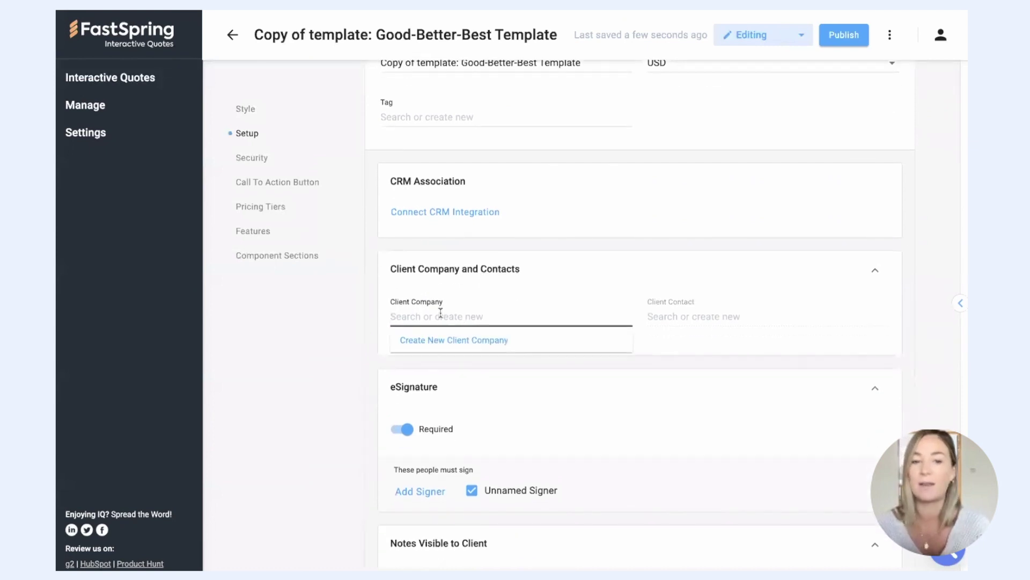
pyautogui.click(451, 346)
pyautogui.click(397, 265)
pyautogui.write('Company B')
pyautogui.press('Tab')
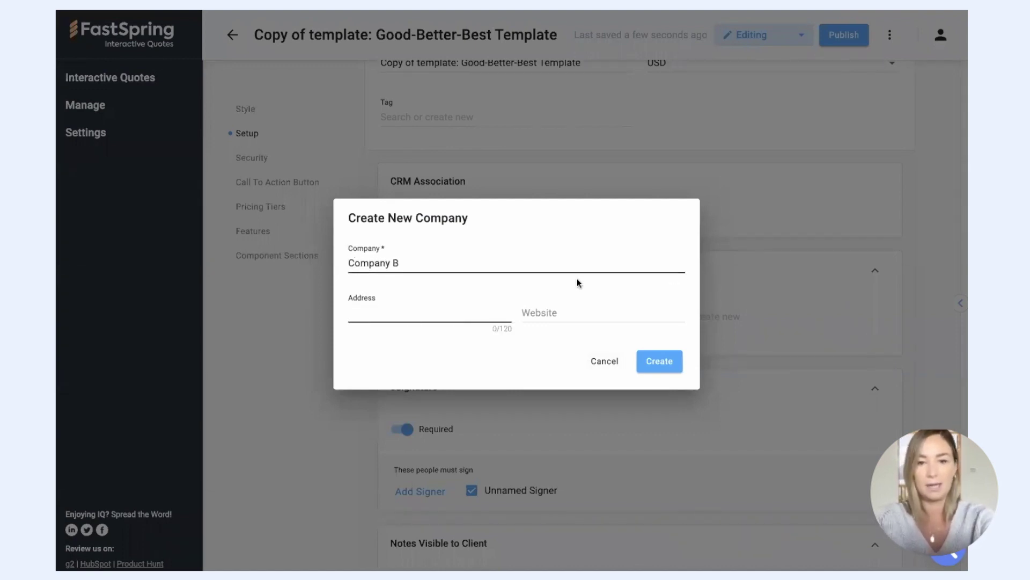
pyautogui.click(656, 363)
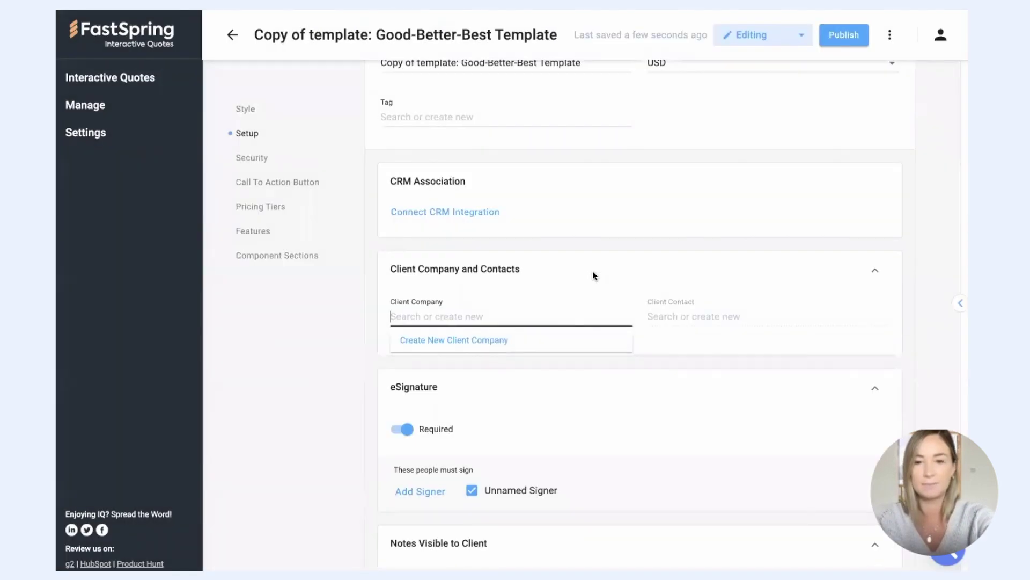
# - Add Company B's existing contact to the quote as a required signer
pyautogui.click(671, 318)
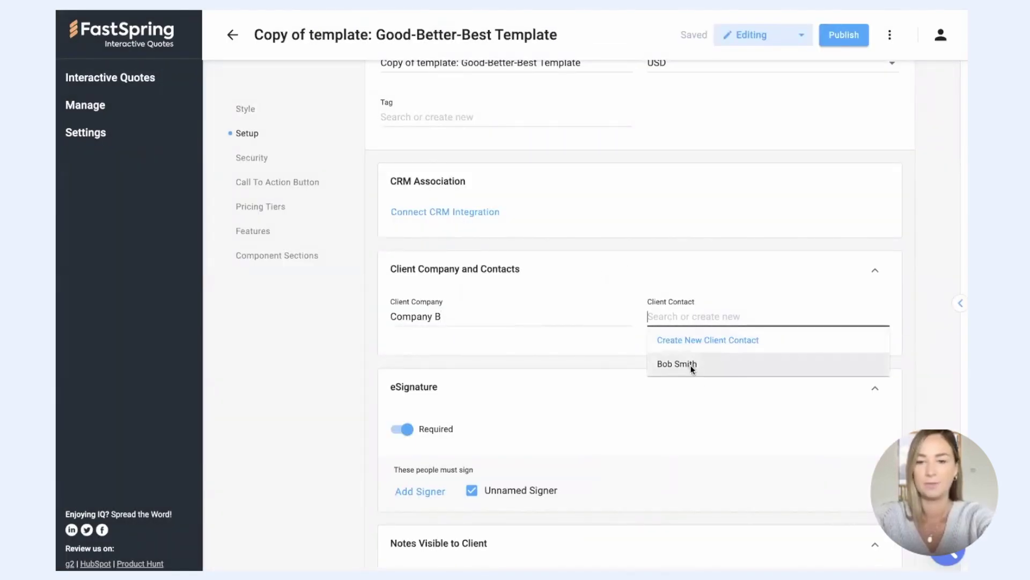
pyautogui.click(692, 367)
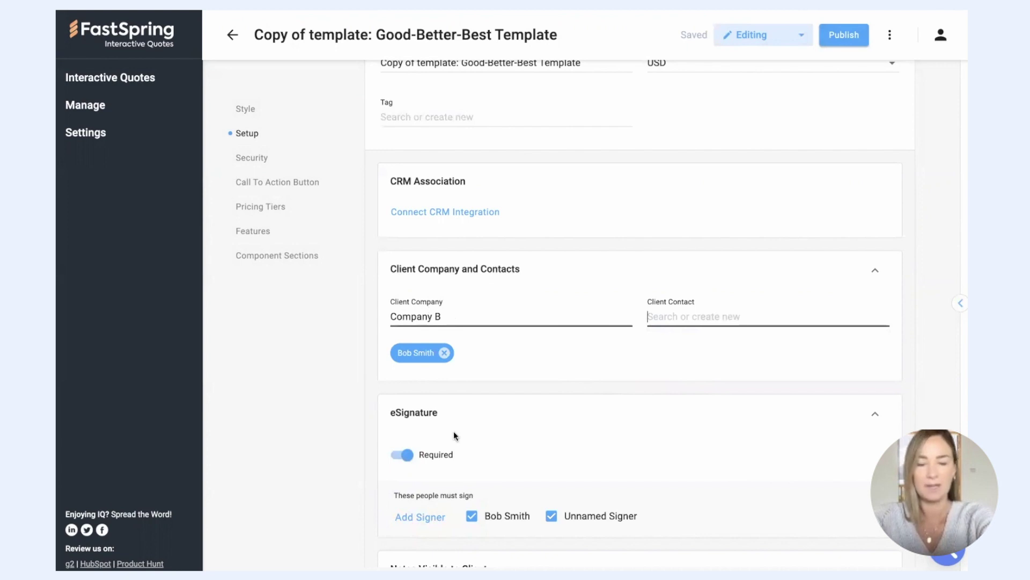
pyautogui.scroll(-1, 536, 342)
pyautogui.scroll(-3, 537, 342)
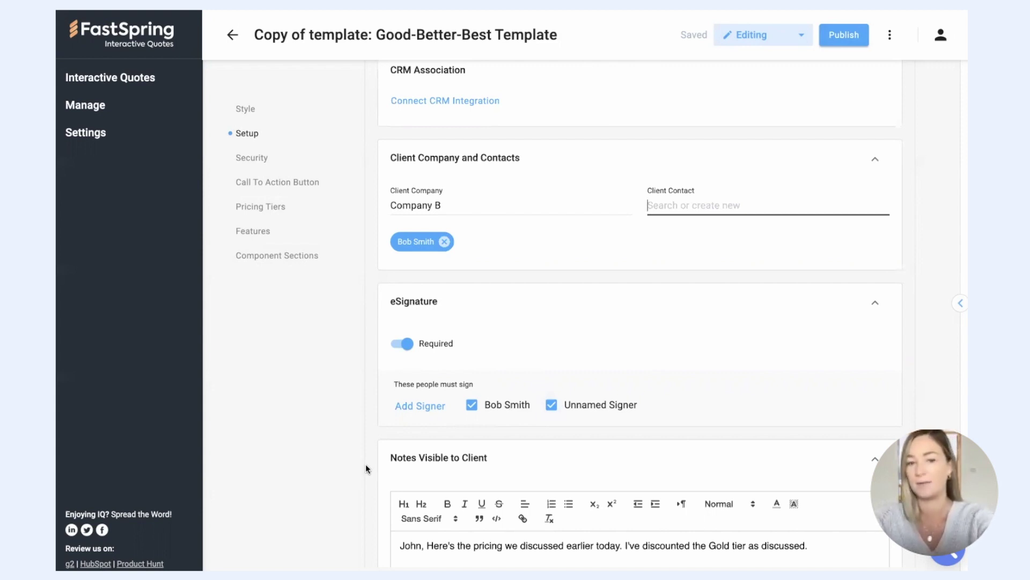
# - Select the greeting's first name in the client-visible notes for replacement
pyautogui.scroll(-2, 397, 417)
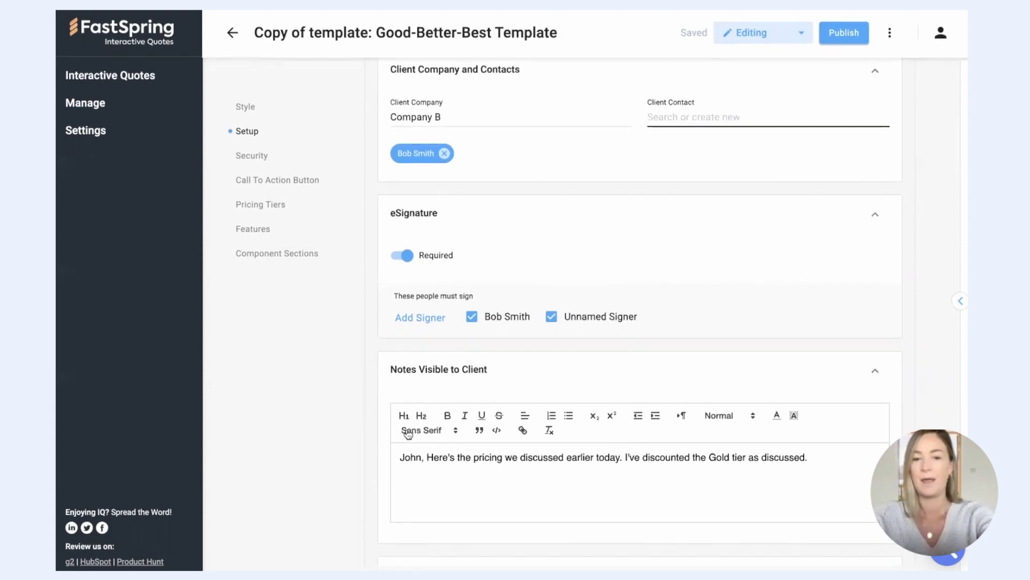
pyautogui.click(406, 460)
pyautogui.doubleClick(406, 460)
# - Greet the new contact by first name and require terms of service as a text block
pyautogui.write('Bob')
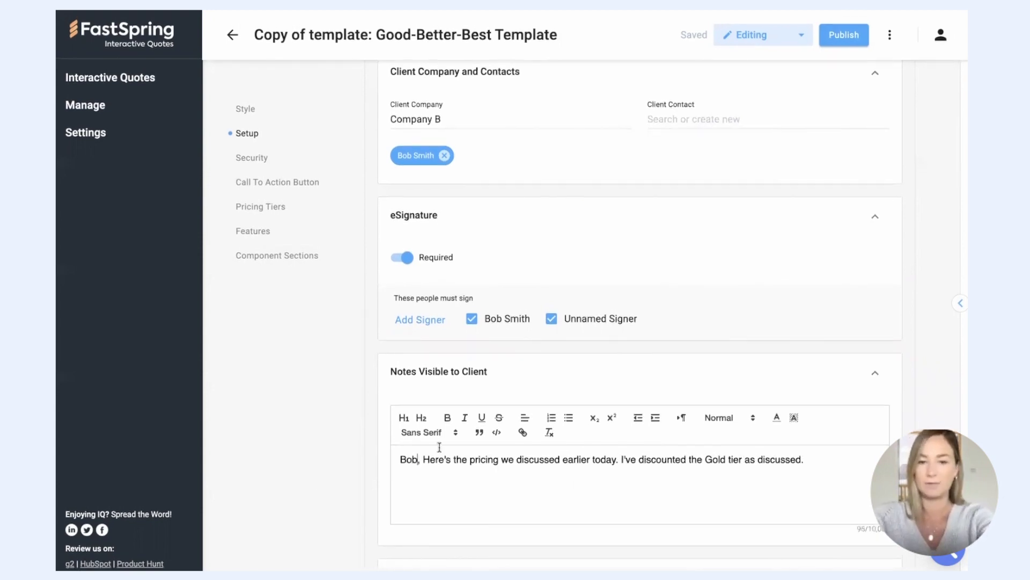
pyautogui.scroll(-5, 580, 446)
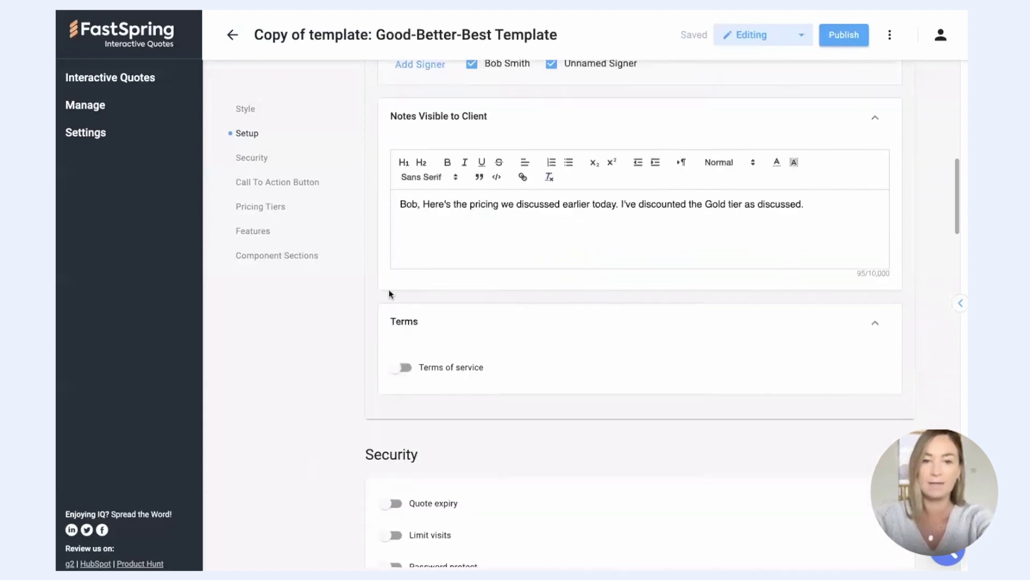
pyautogui.scroll(-3, 388, 290)
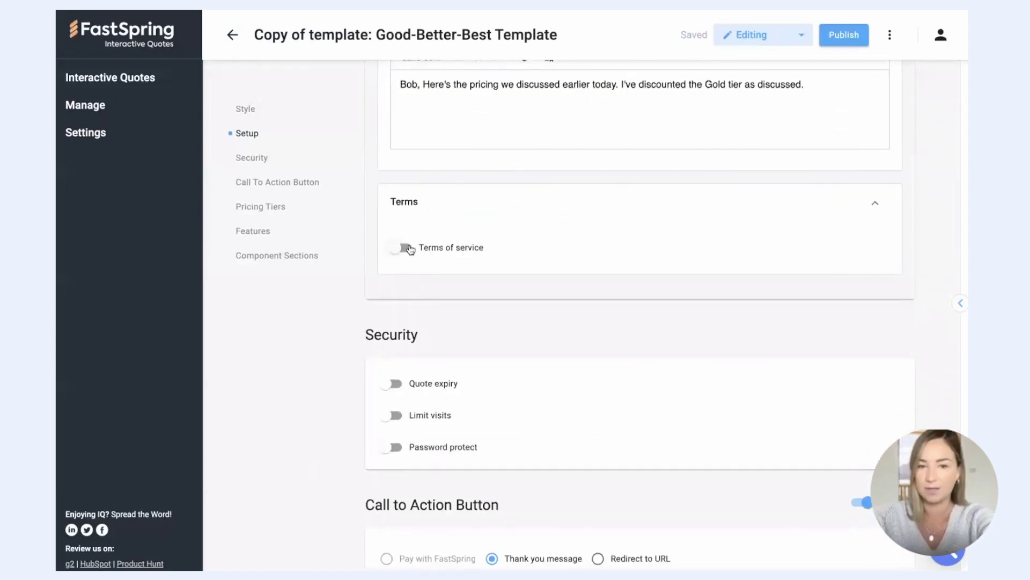
pyautogui.click(406, 248)
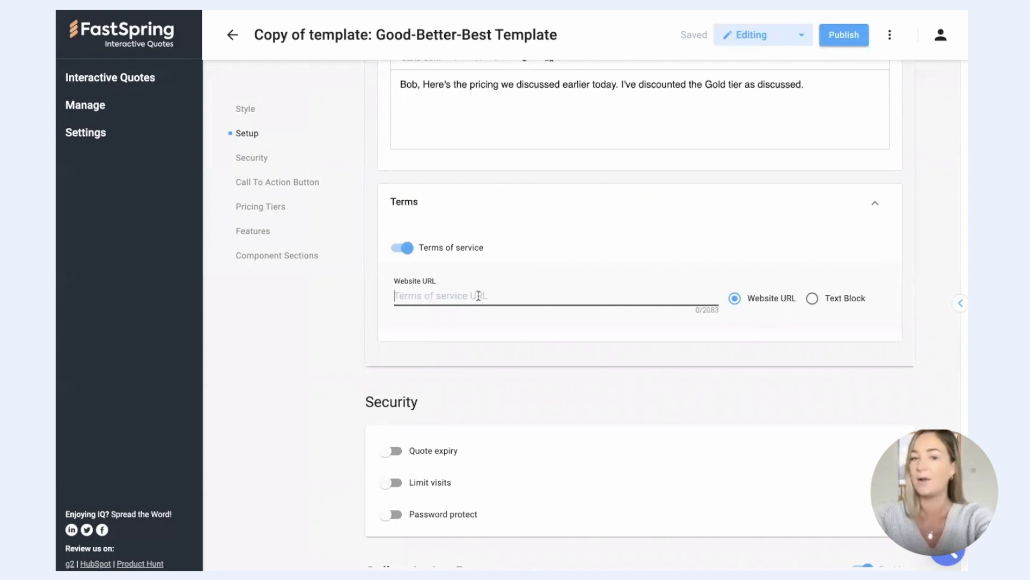
pyautogui.click(812, 298)
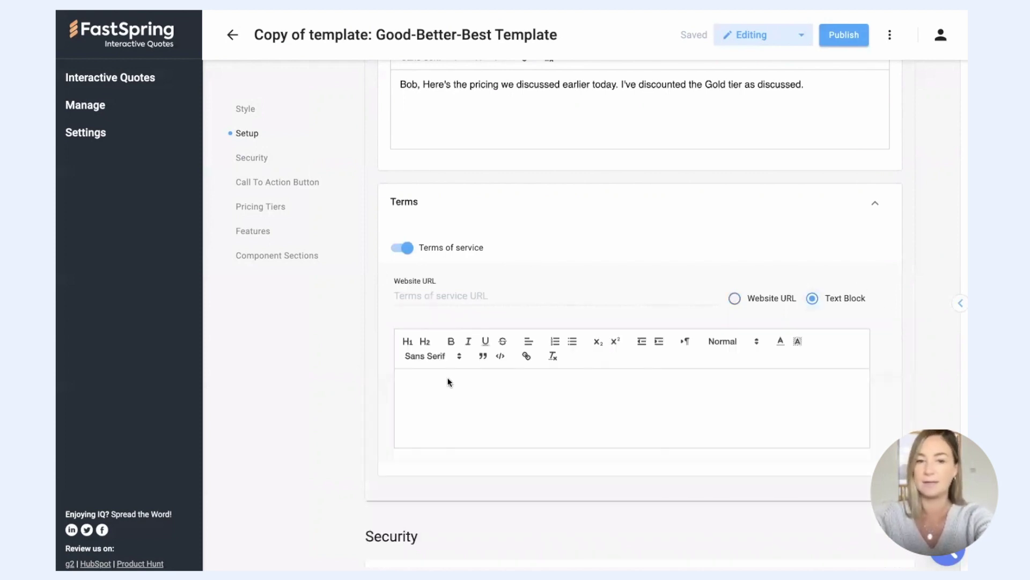
# - Turn on quote expiry and a visit limit, leaving password protection off
pyautogui.scroll(-1, 699, 414)
pyautogui.scroll(-7, 700, 414)
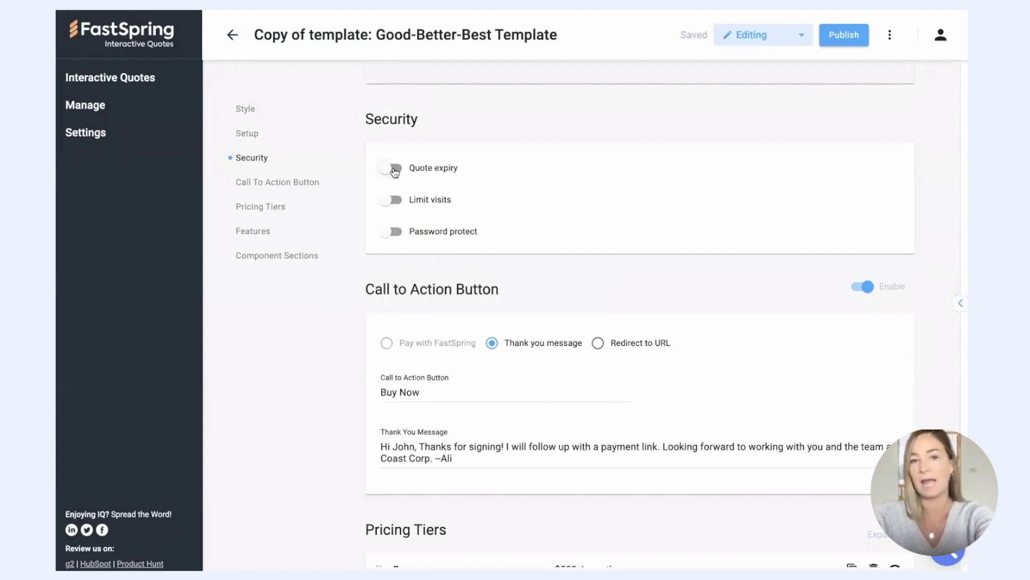
pyautogui.click(395, 169)
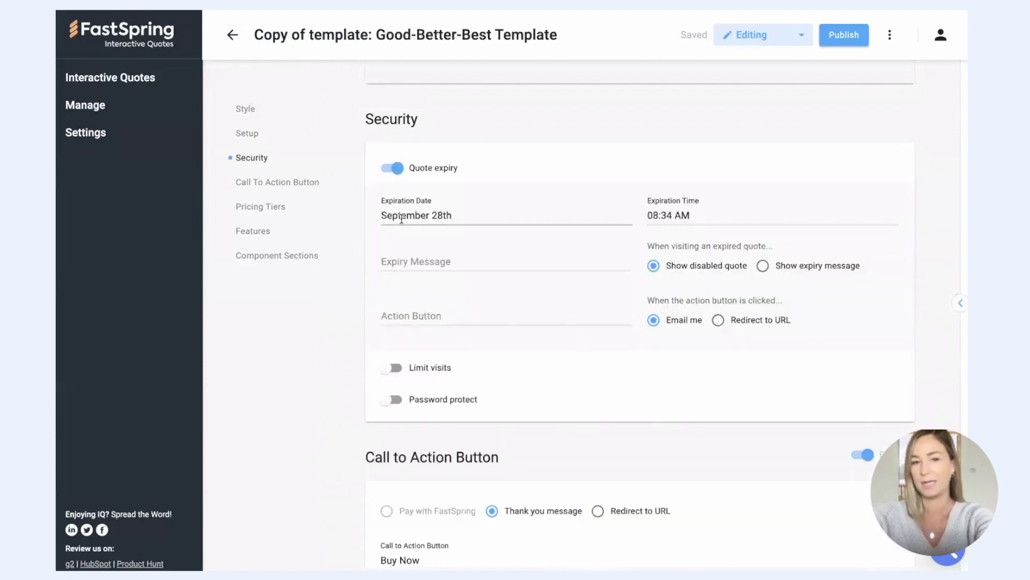
pyautogui.click(396, 369)
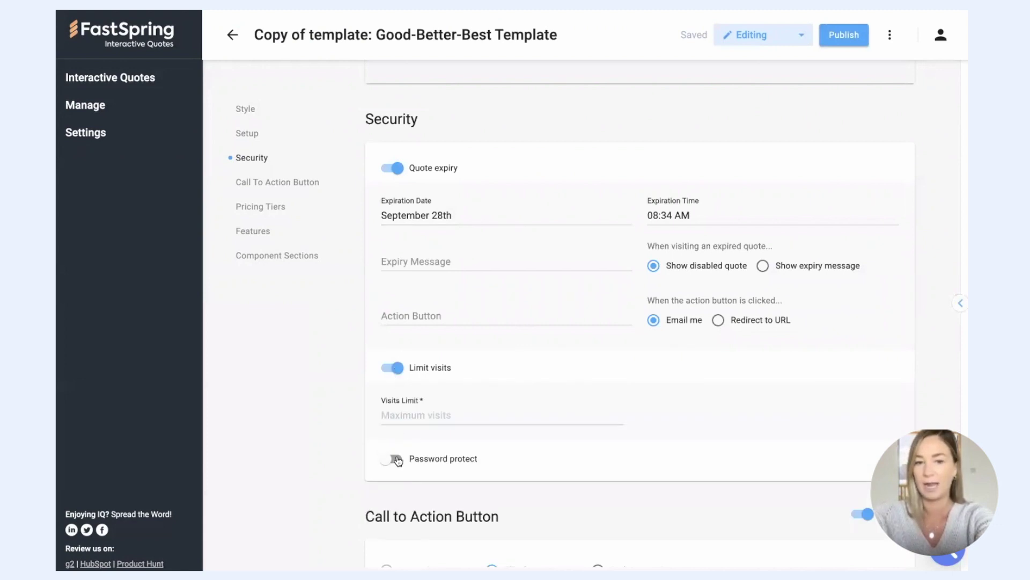
pyautogui.click(386, 461)
pyautogui.click(386, 461)
pyautogui.scroll(-7, 533, 126)
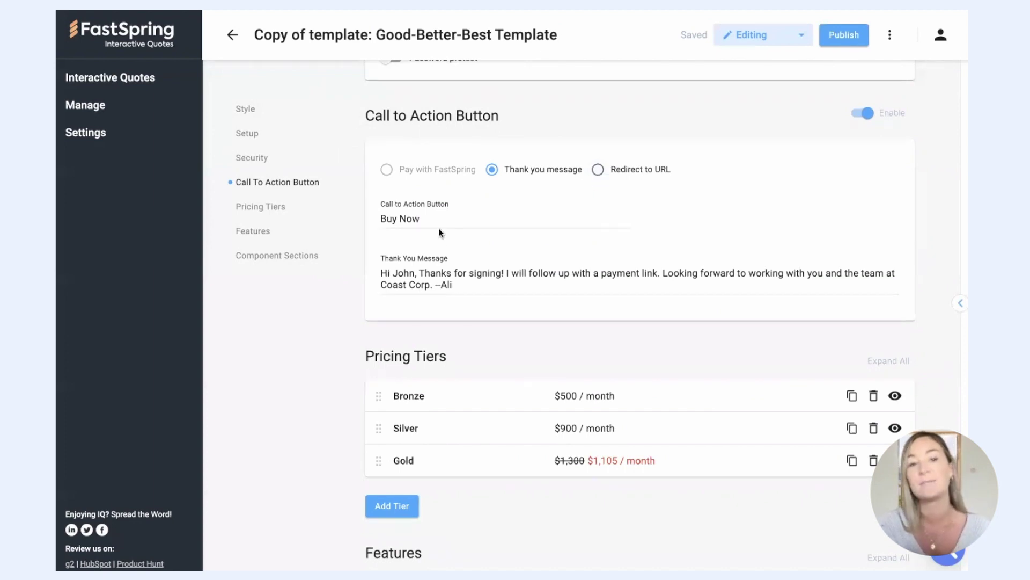
pyautogui.moveTo(388, 174)
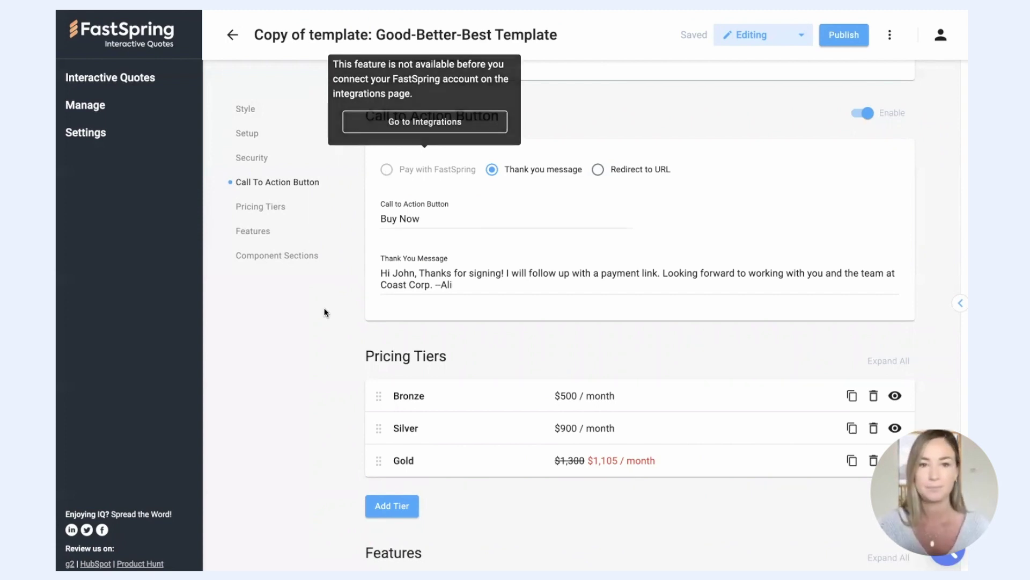
pyautogui.scroll(-2, 471, 251)
pyautogui.scroll(-1, 429, 252)
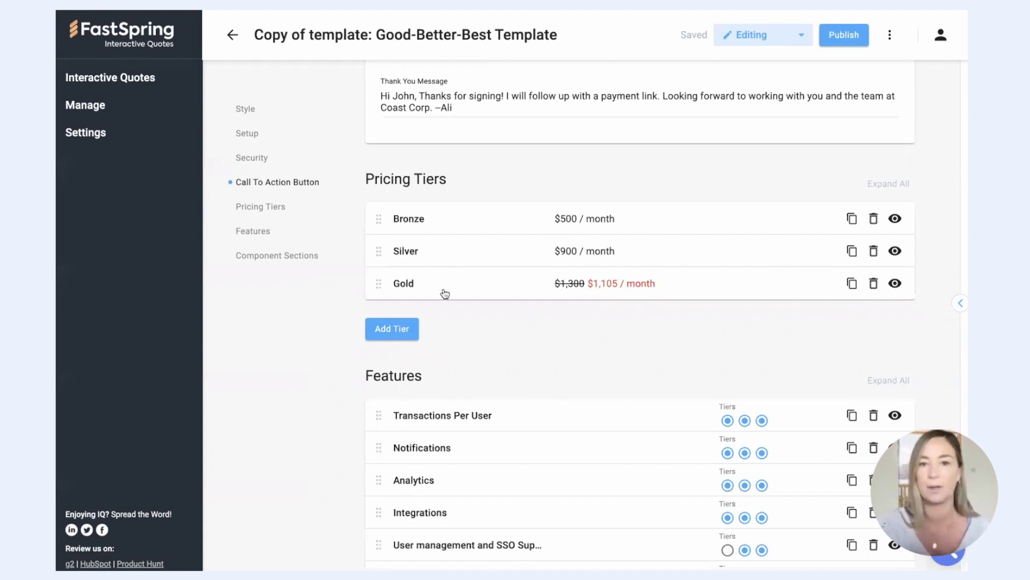
# - Keep the Bronze pricing tier billed monthly
pyautogui.click(502, 216)
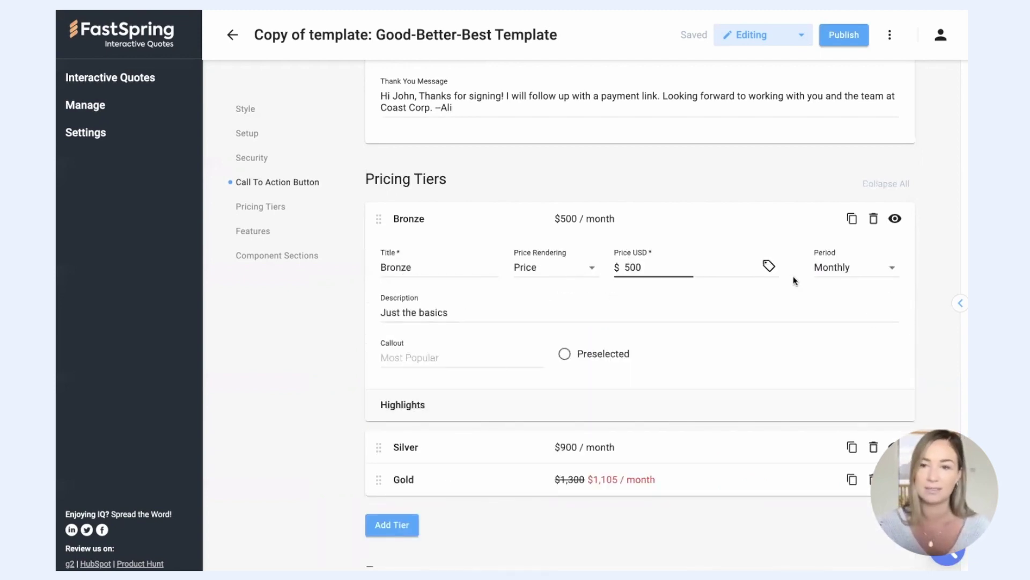
pyautogui.click(829, 269)
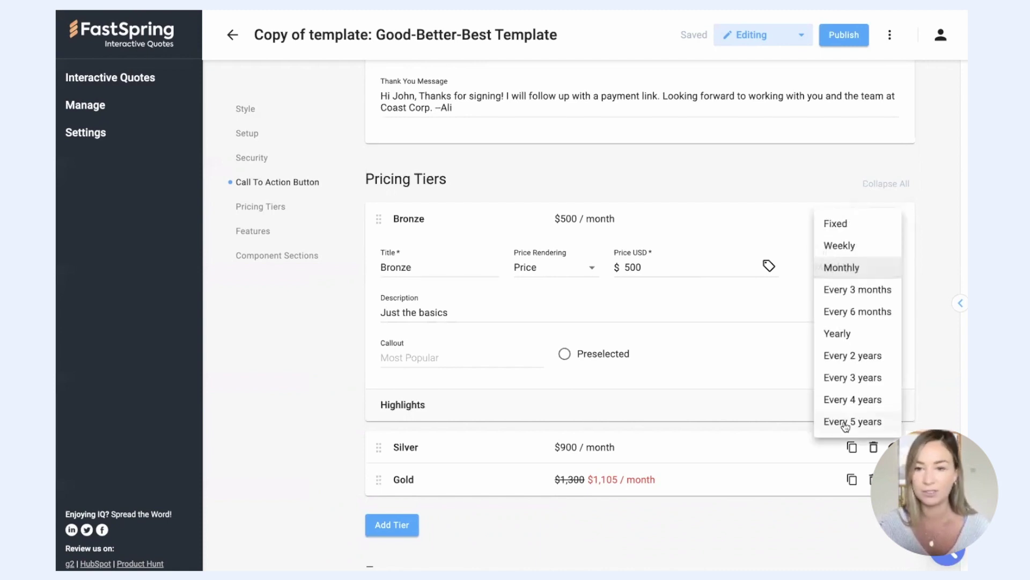
pyautogui.click(397, 314)
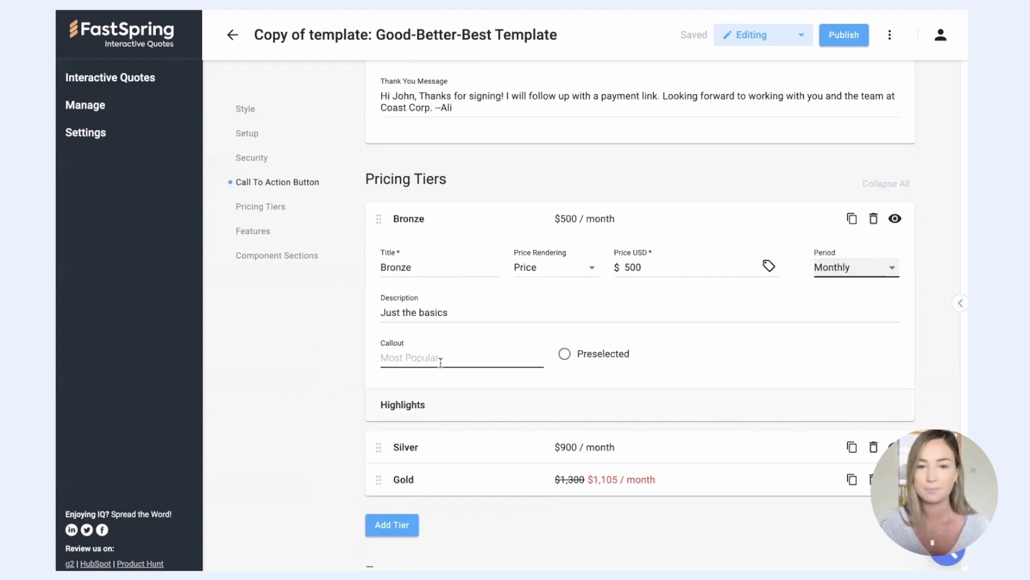
# - Inspect the Gold tier's details, then collapse all pricing tier panels
pyautogui.click(450, 480)
pyautogui.scroll(-3, 483, 350)
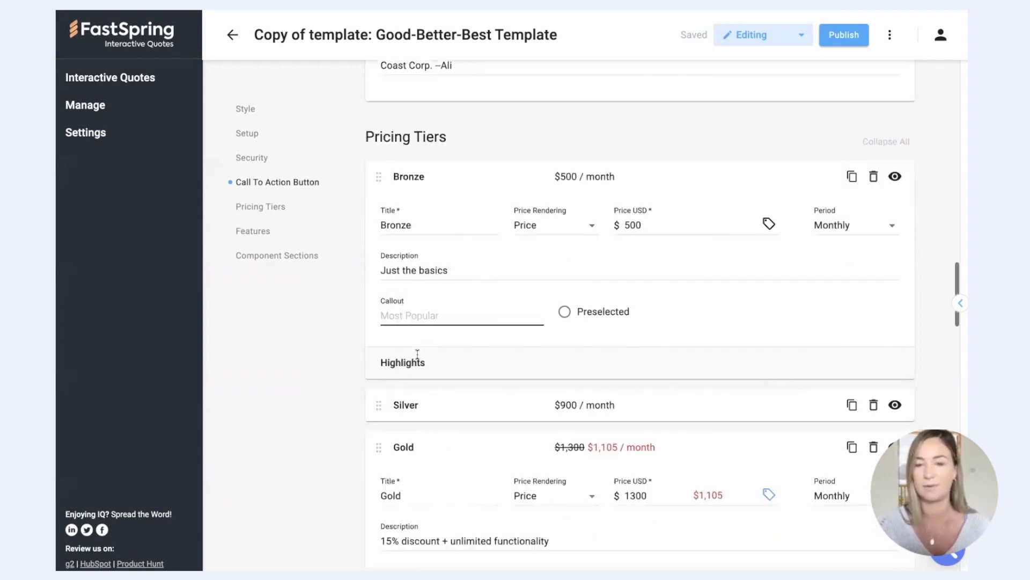
pyautogui.scroll(-1, 397, 240)
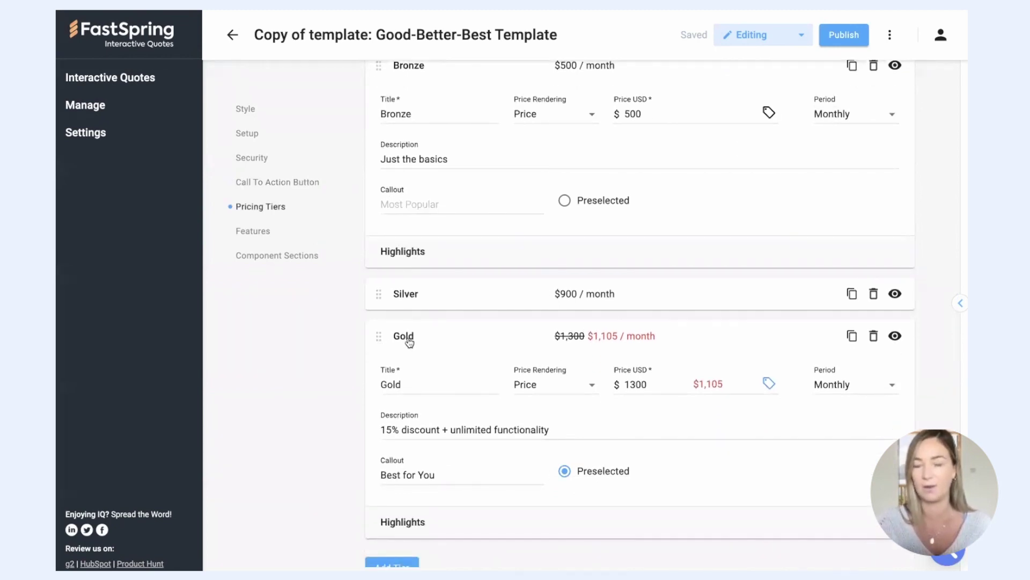
pyautogui.scroll(3, 603, 481)
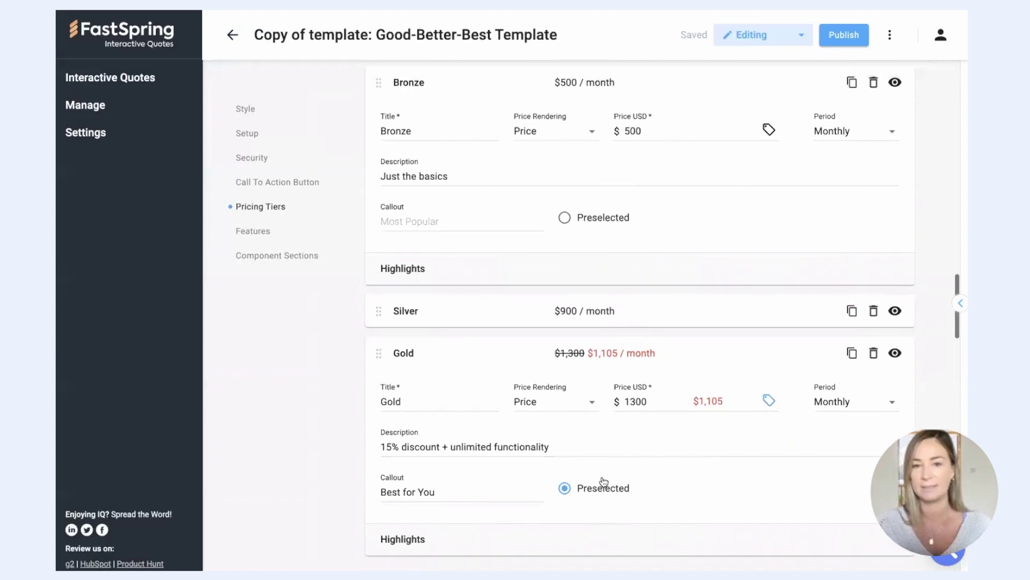
pyautogui.click(529, 440)
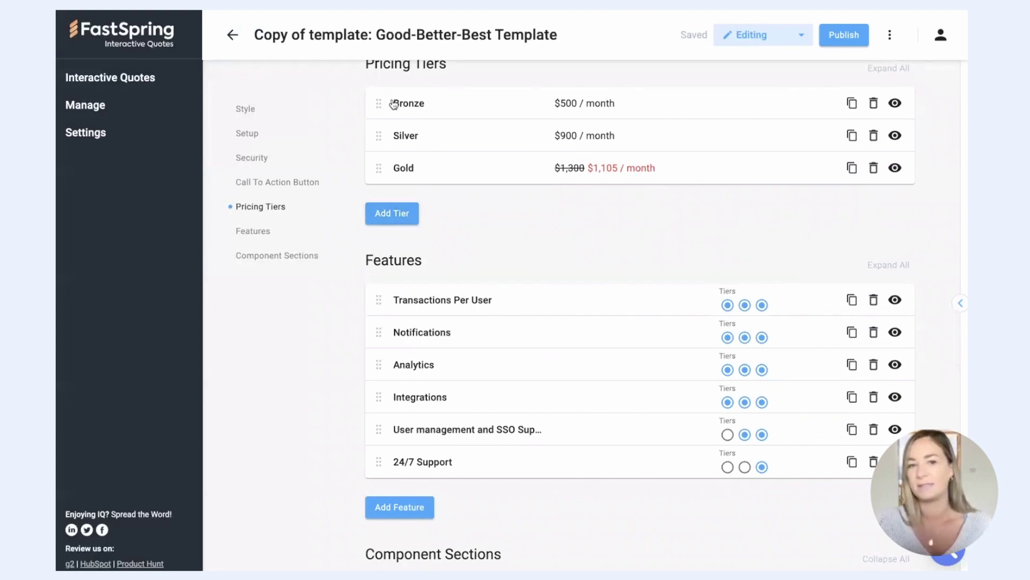
pyautogui.scroll(1, 670, 311)
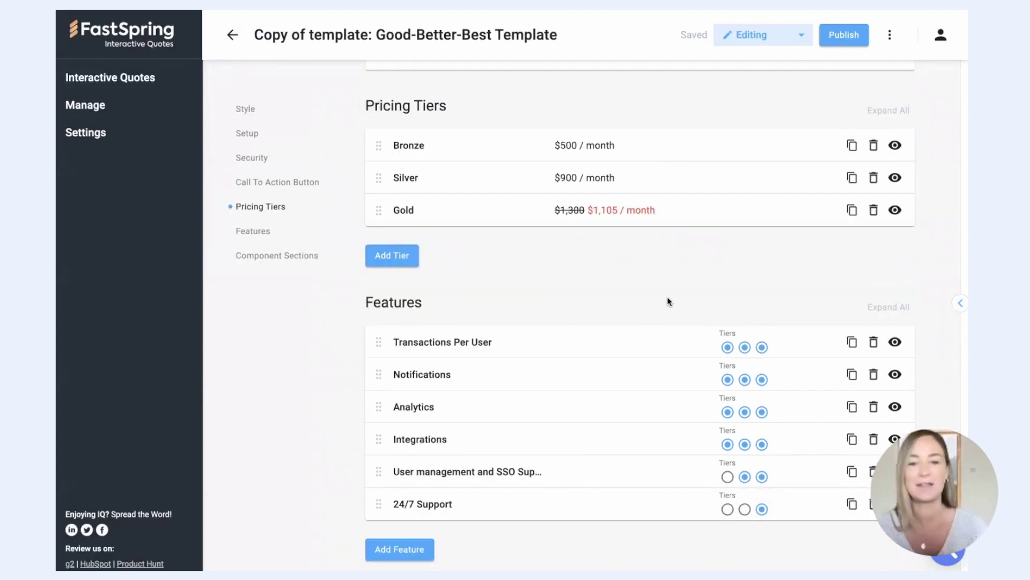
pyautogui.click(779, 35)
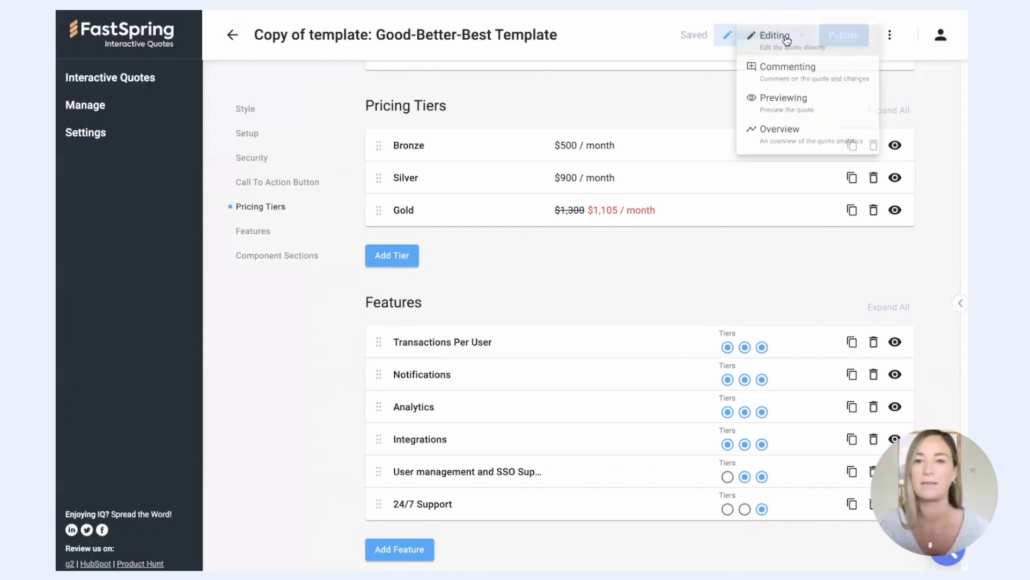
pyautogui.click(804, 108)
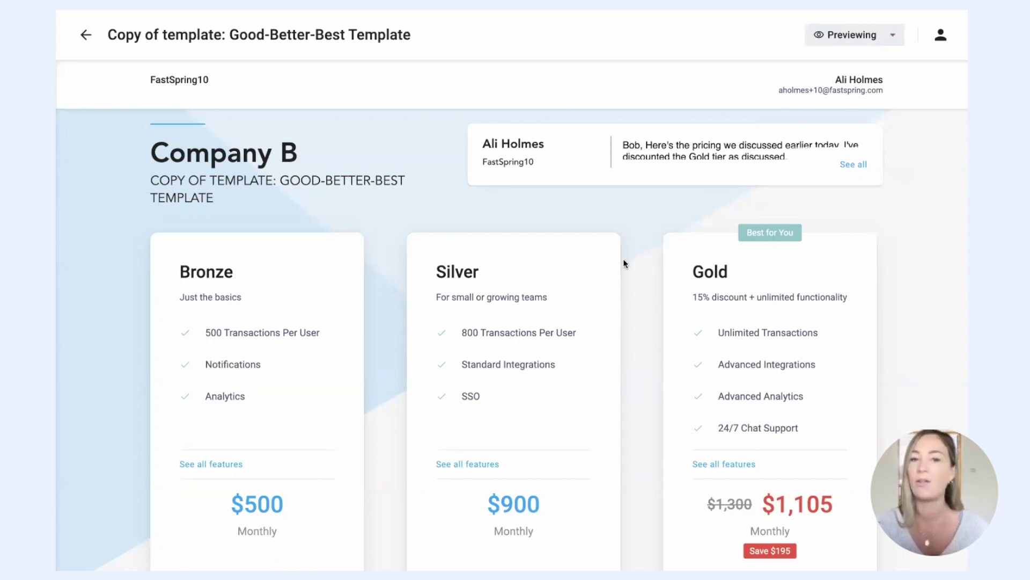
pyautogui.scroll(-1, 623, 259)
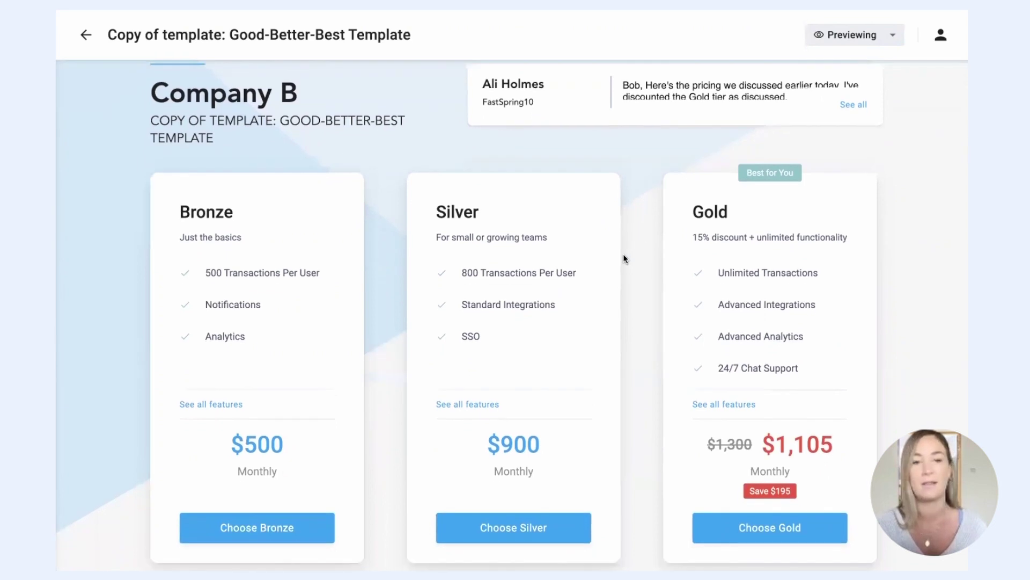
pyautogui.scroll(-1, 233, 361)
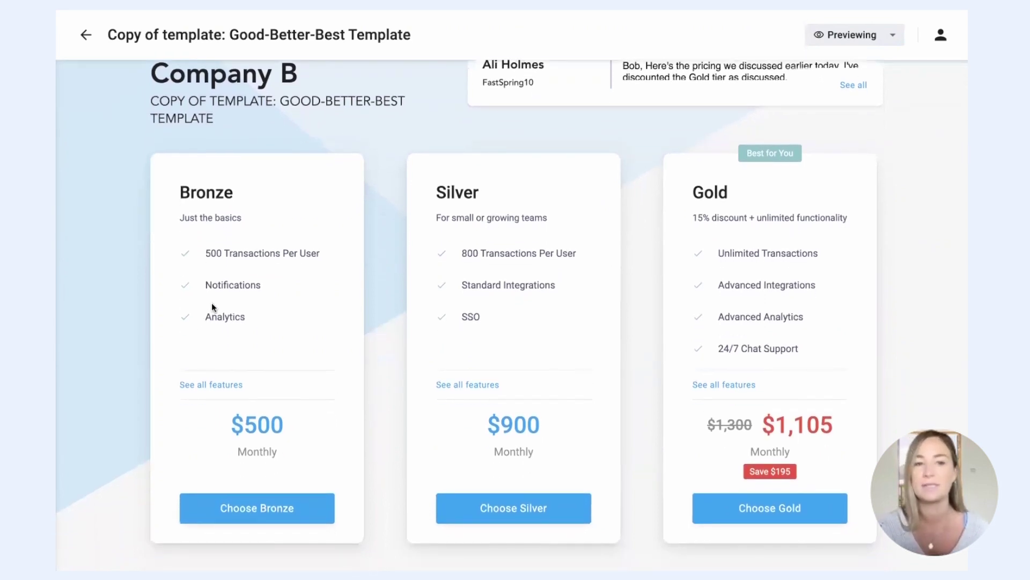
pyautogui.moveTo(198, 250); pyautogui.dragTo(290, 326)
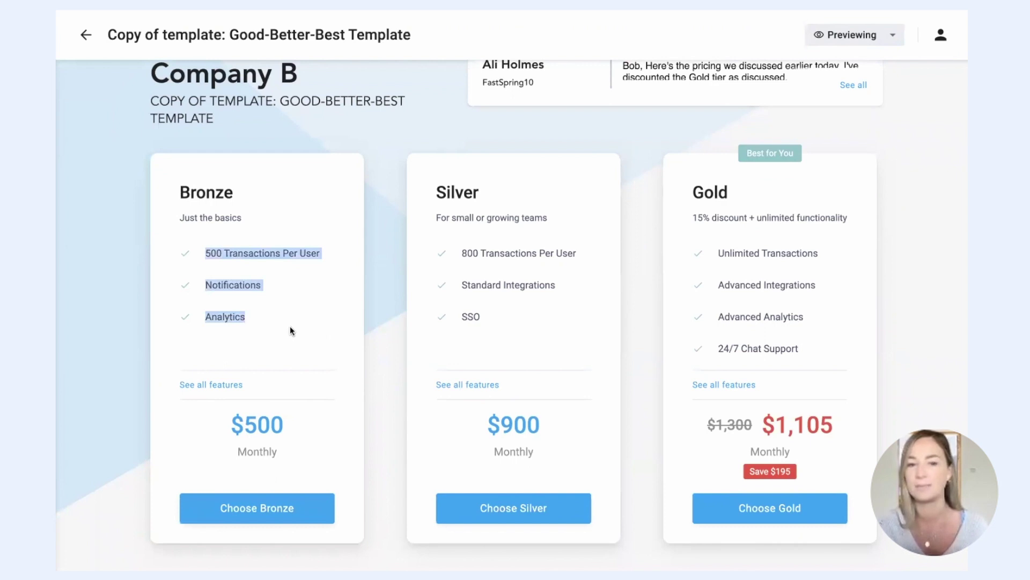
pyautogui.click(221, 386)
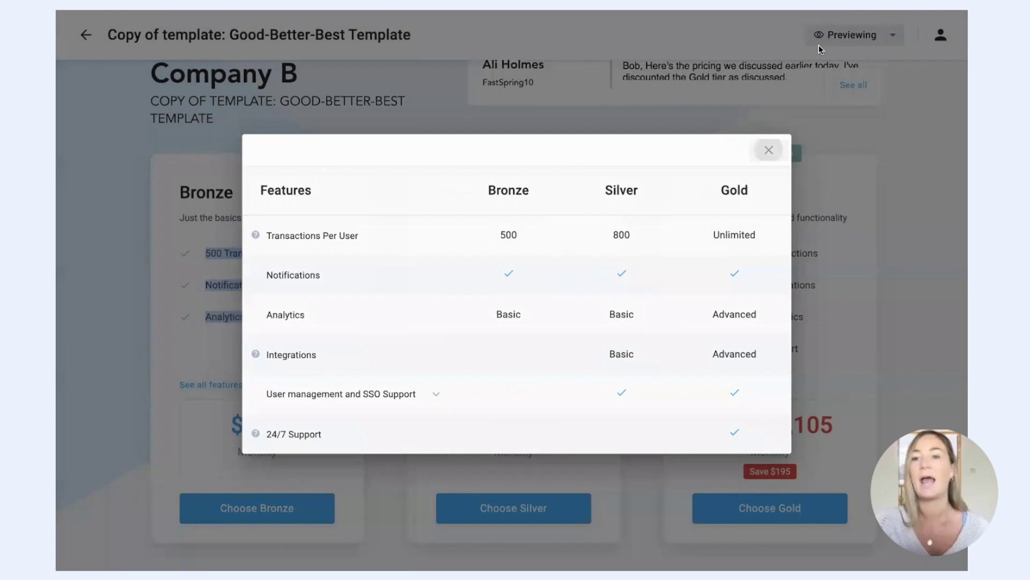
pyautogui.click(770, 151)
pyautogui.click(830, 34)
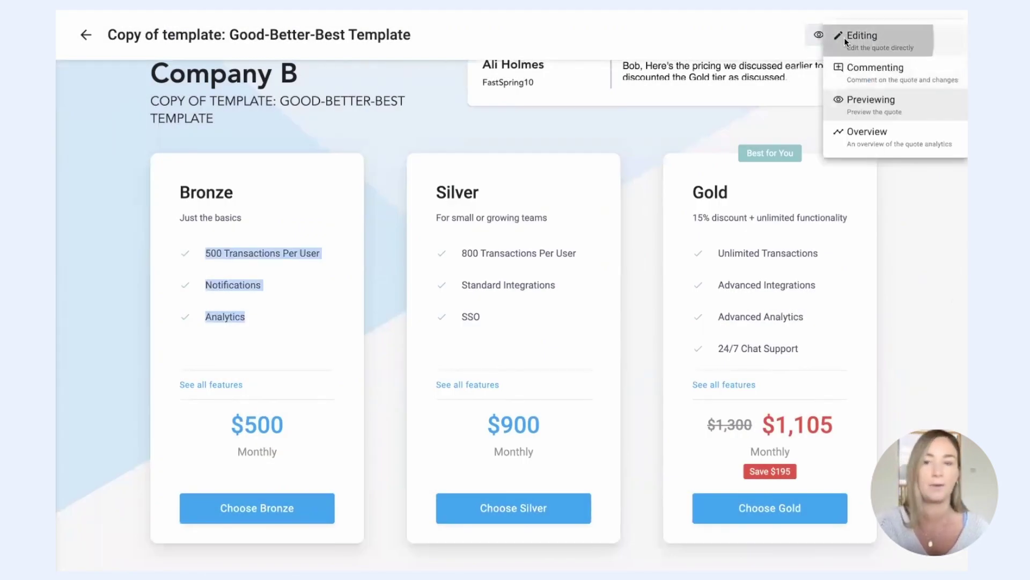
pyautogui.click(846, 38)
# - Duplicate the quote's browser tab and set the copy to Previewing mode
pyautogui.scroll(-15, 437, 323)
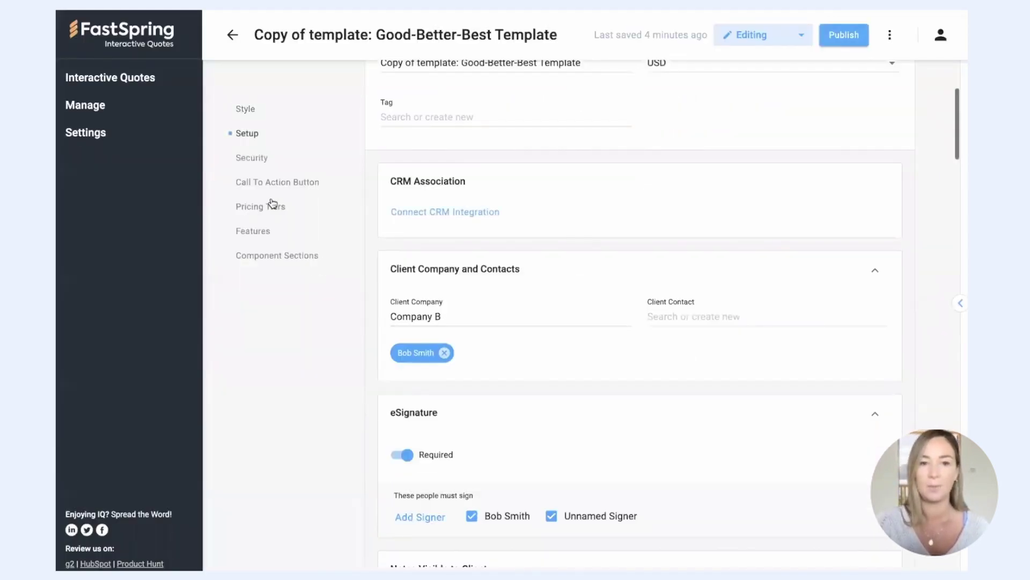
pyautogui.scroll(-10, 414, 306)
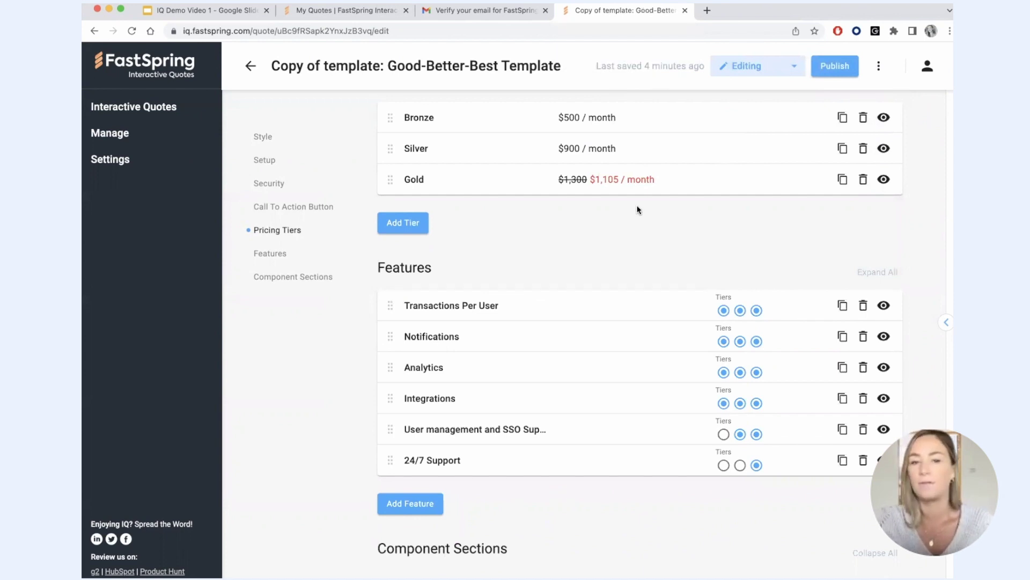
pyautogui.rightClick(635, 11)
pyautogui.press('Escape')
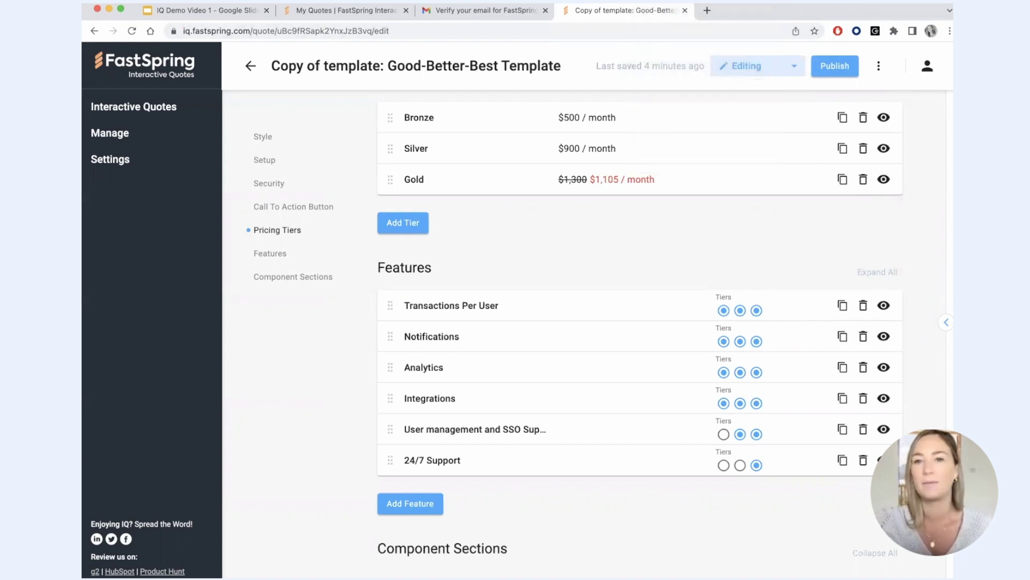
pyautogui.click(822, 71)
pyautogui.click(836, 131)
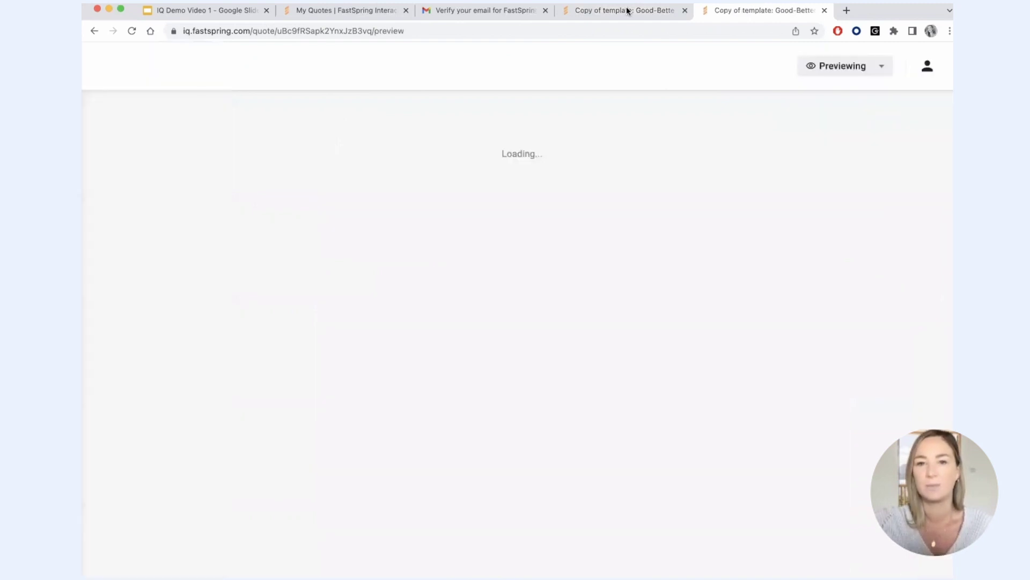
# - Return to the editor tab, then check the quote in the preview tab
pyautogui.click(633, 11)
pyautogui.scroll(-2, 559, 253)
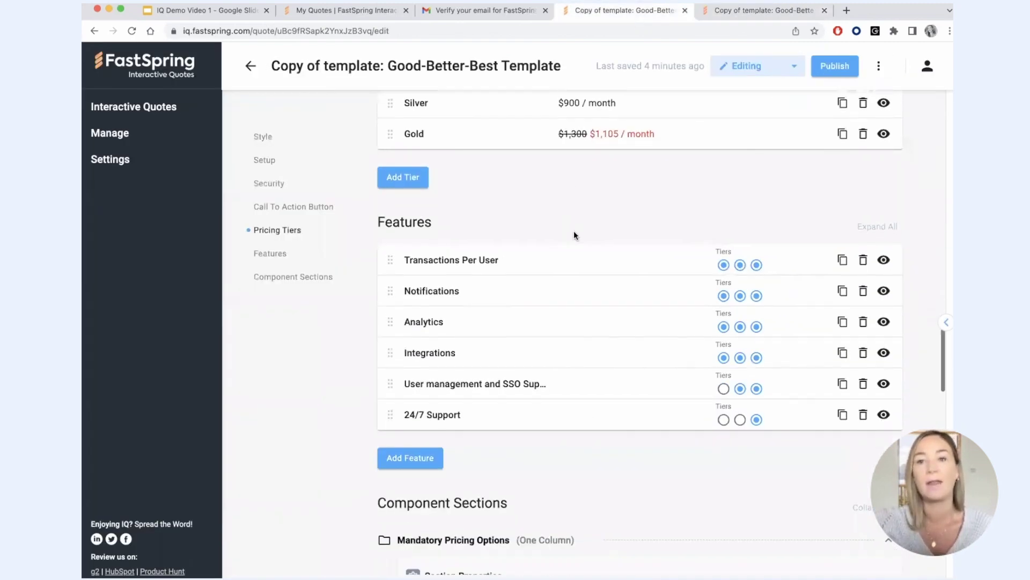
pyautogui.click(724, 11)
# - Replace the first name opening the client note with the contact's full name
pyautogui.click(625, 10)
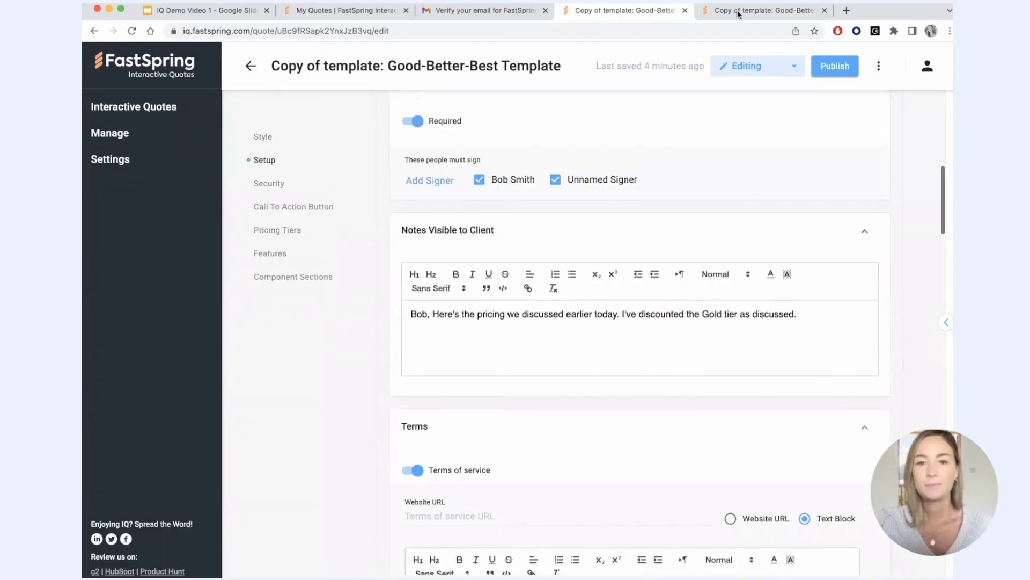
pyautogui.doubleClick(424, 313)
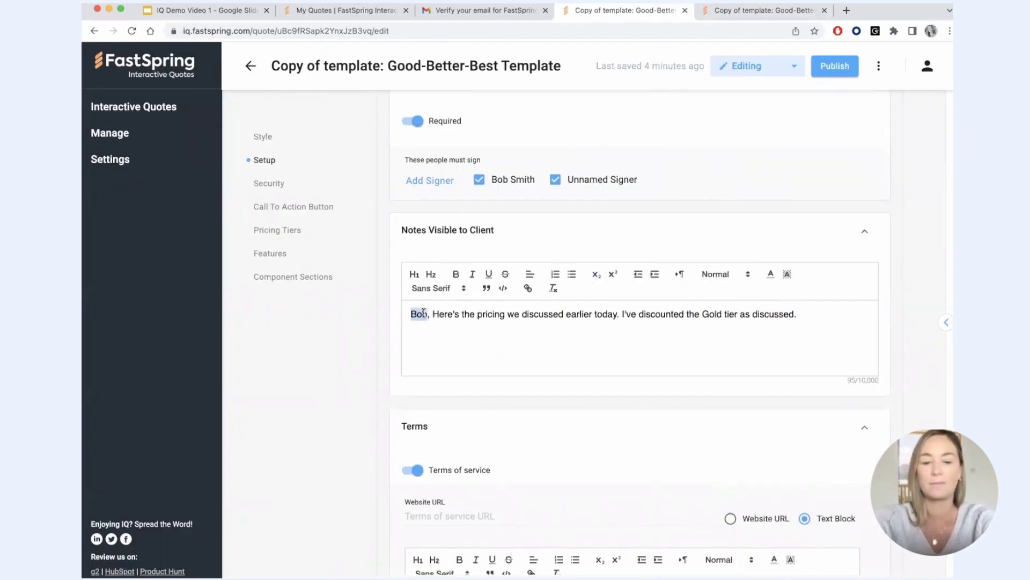
pyautogui.write('Bob Smith')
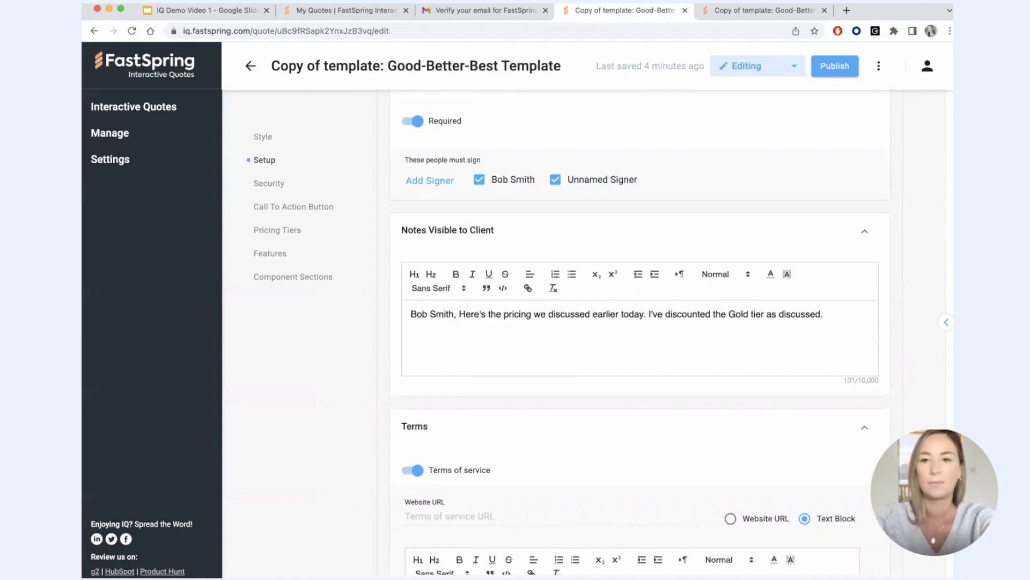
# - Check that the preview's client note now greets the contact by full name
pyautogui.click(736, 10)
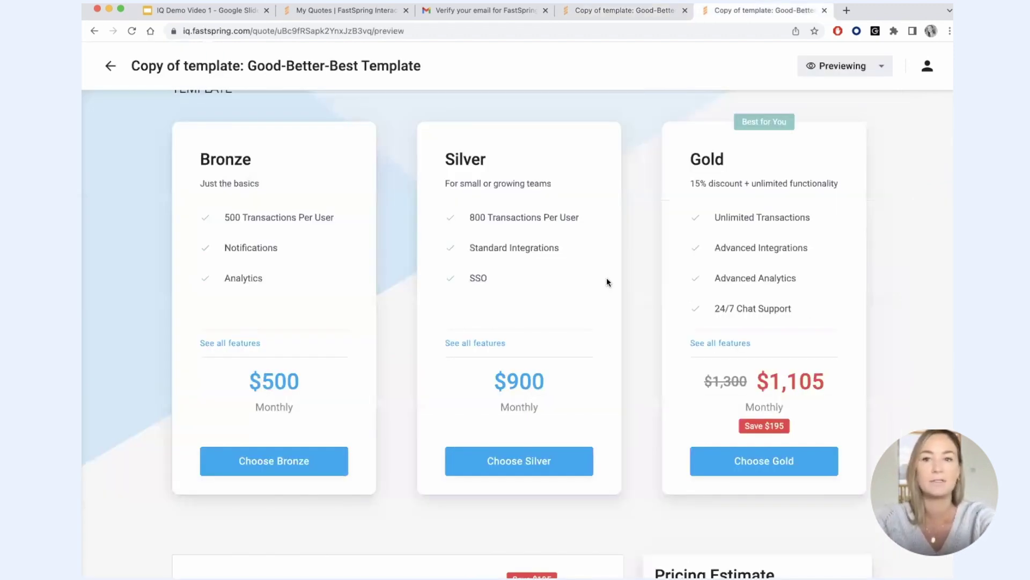
pyautogui.scroll(-4, 651, 220)
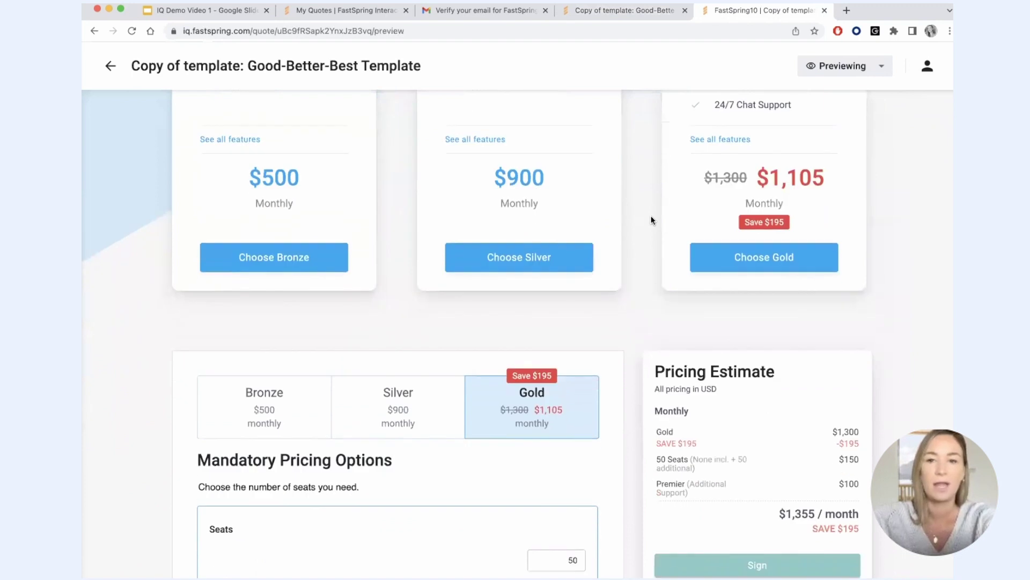
pyautogui.scroll(6, 652, 220)
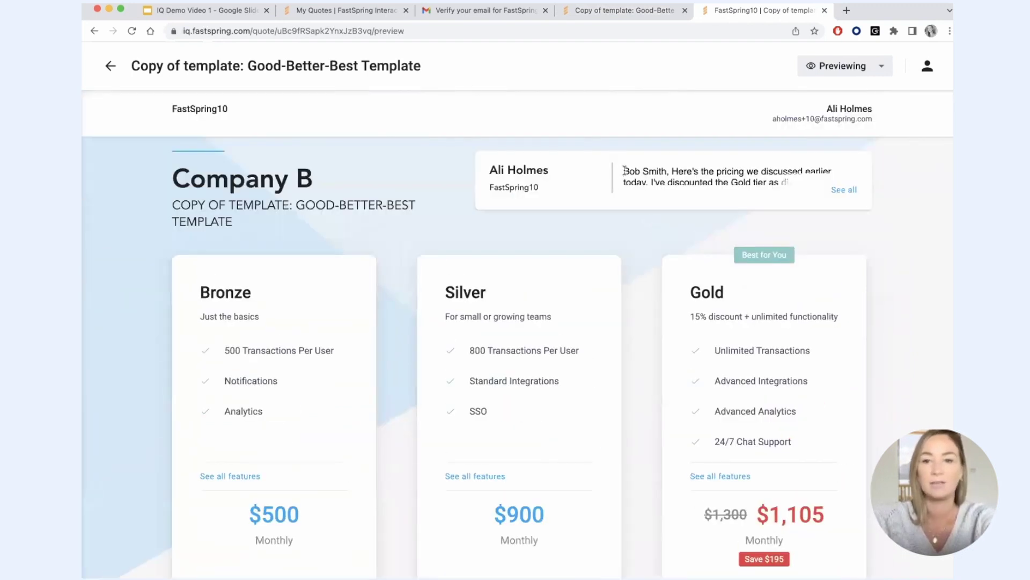
pyautogui.moveTo(624, 171); pyautogui.dragTo(718, 183)
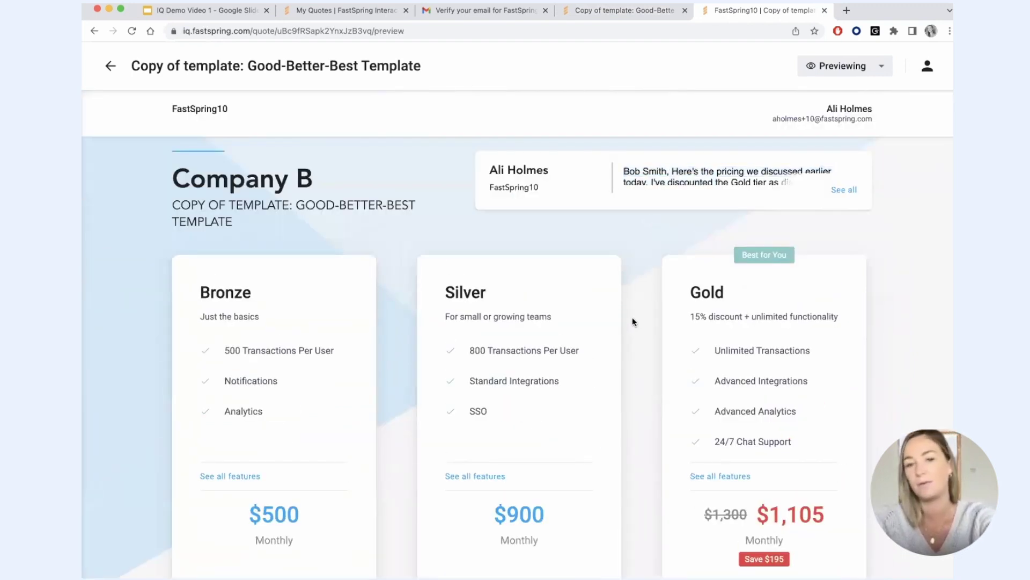
# - Change the Gold tier callout from 'Best for You' to 'Preferred Plan' and reload the preview
pyautogui.hotkey('ctrl', 'shift', 'Tab')
pyautogui.click(500, 390)
pyautogui.click(501, 390)
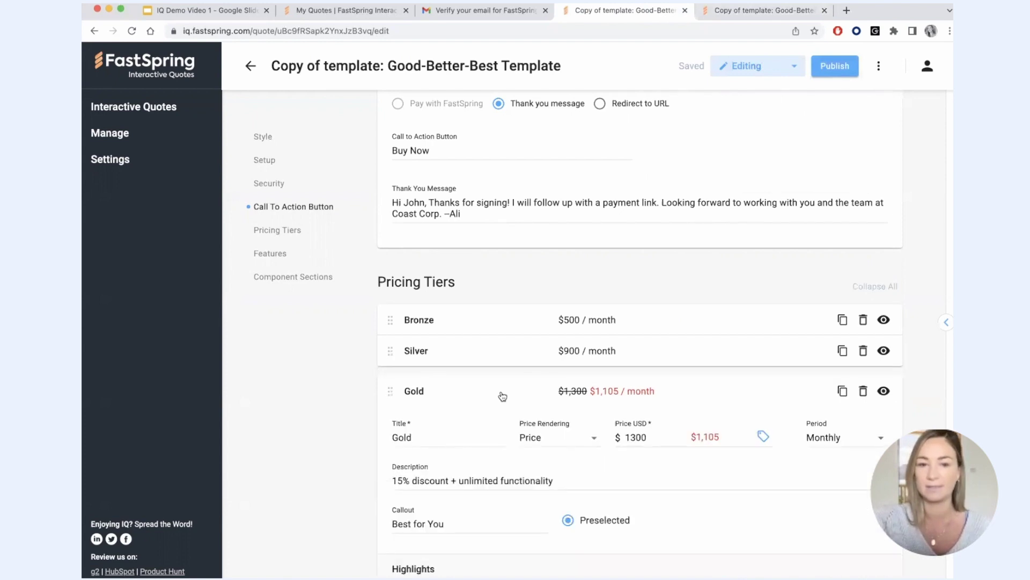
pyautogui.scroll(-2, 501, 391)
pyautogui.scroll(-1, 502, 392)
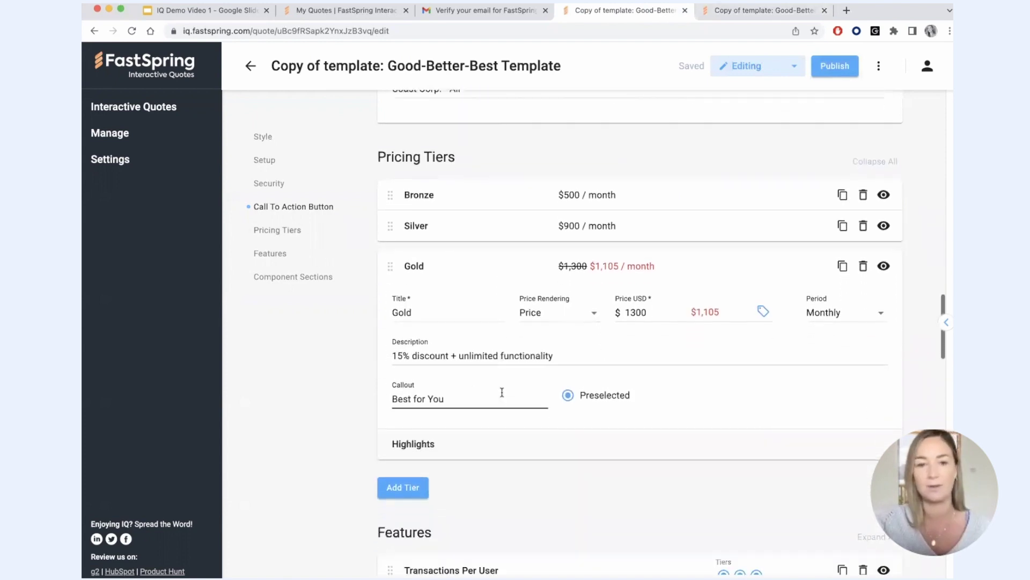
pyautogui.moveTo(449, 398); pyautogui.dragTo(388, 399)
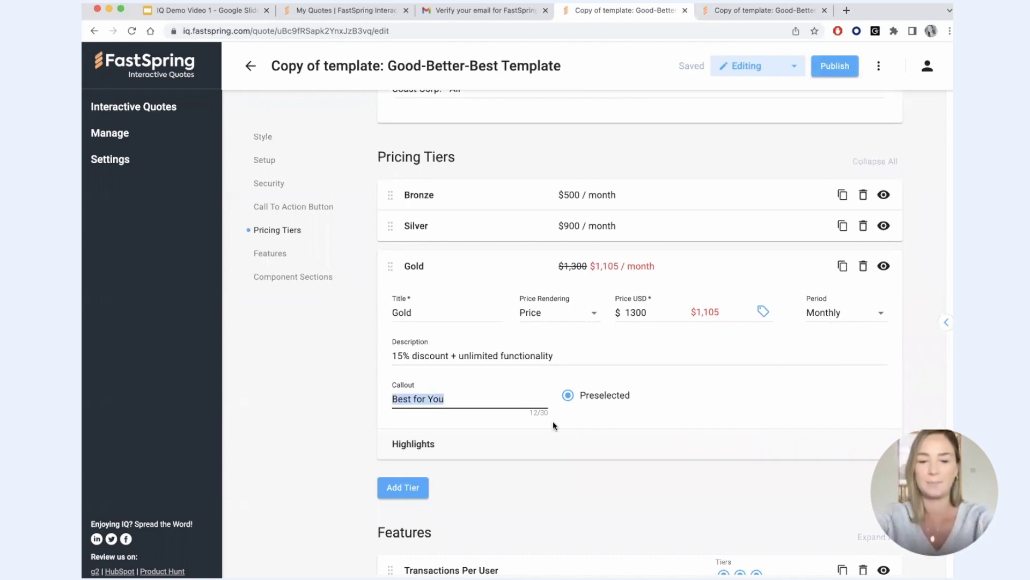
pyautogui.write('Prefer')
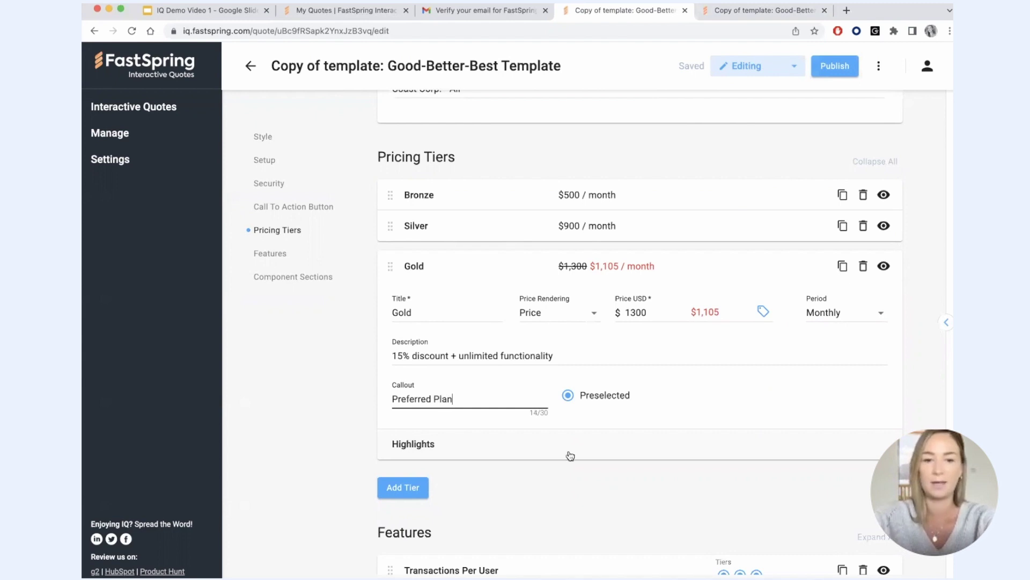
pyautogui.write('red Plan')
pyautogui.click(728, 9)
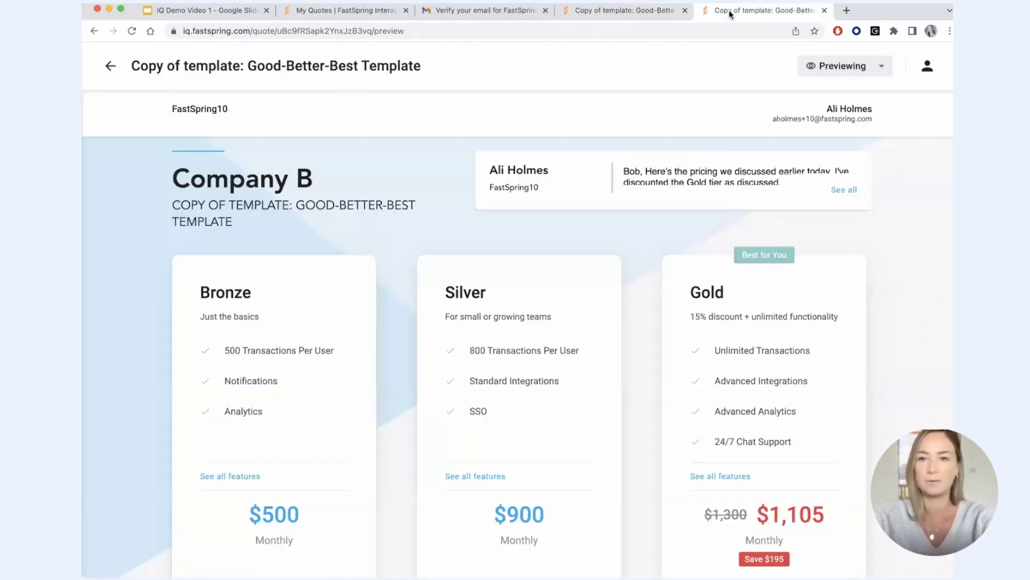
pyautogui.press('super+r')
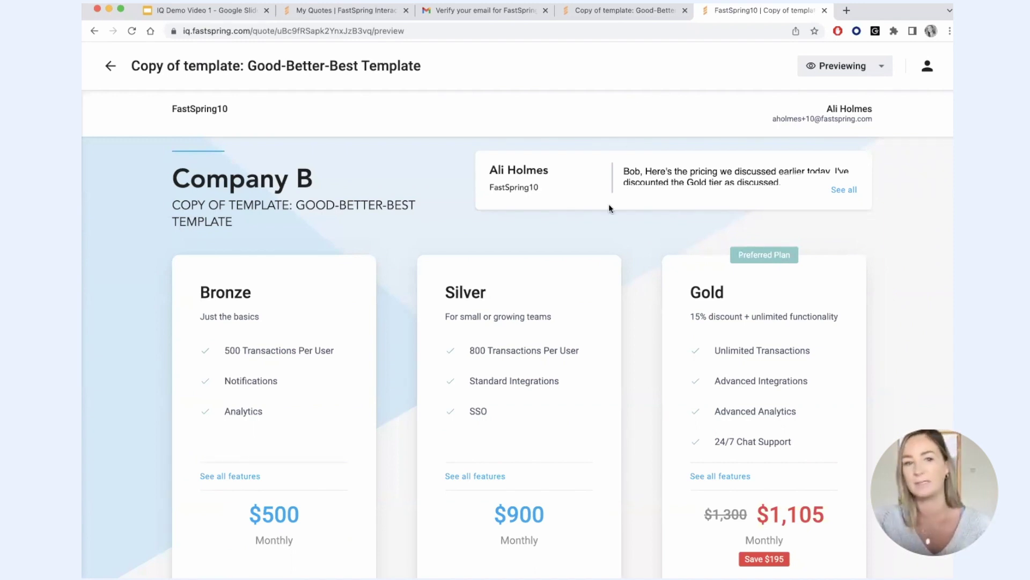
# - Scroll the editor to Features and Component Sections, showing Mandatory Pricing Options with Seats
pyautogui.hotkey('ctrl', 'shift', 'Tab')
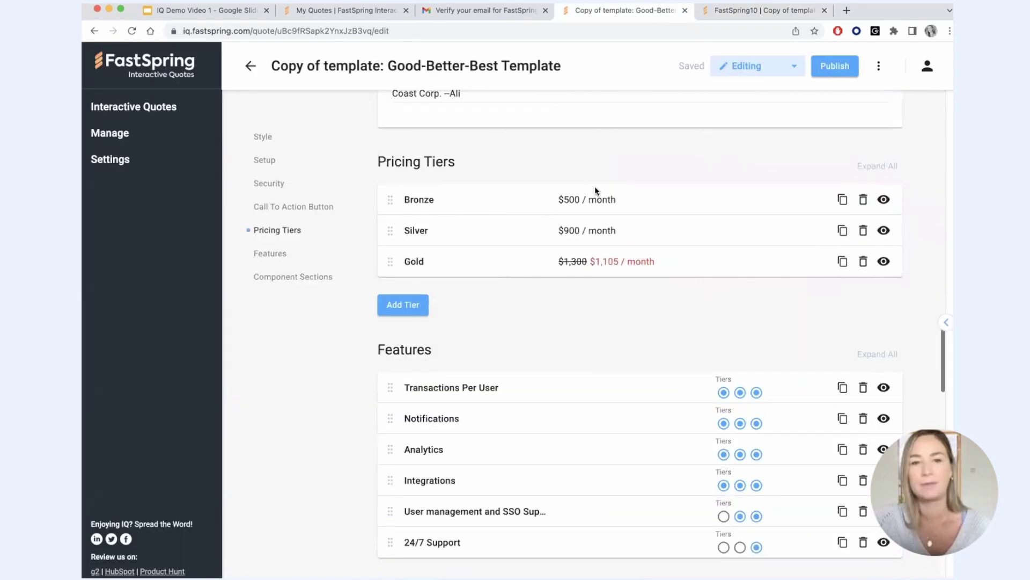
pyautogui.scroll(-2, 455, 354)
pyautogui.scroll(-6, 455, 357)
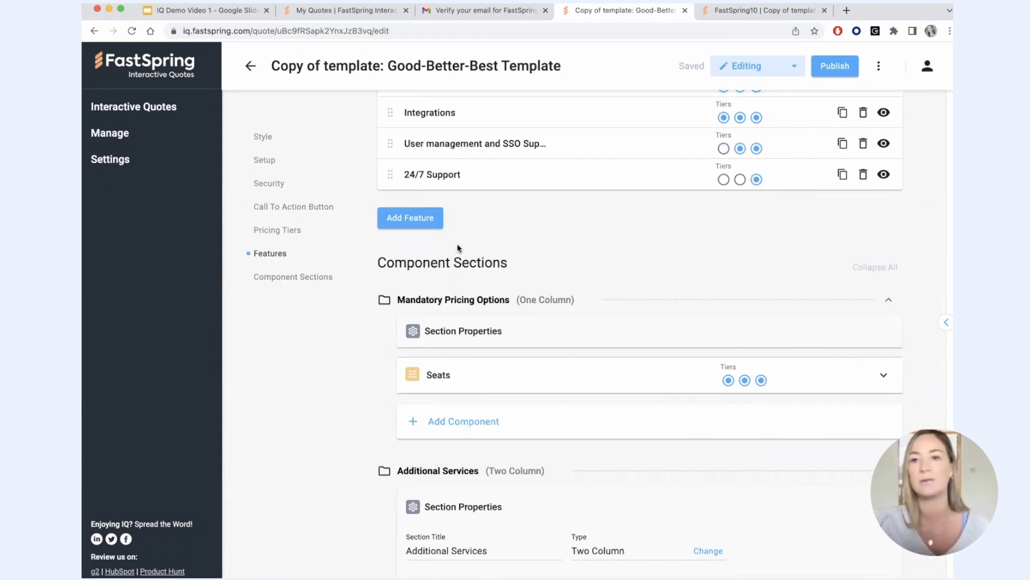
# - Raise the Seats slider in the quote preview from 50 to 394
pyautogui.click(728, 14)
pyautogui.scroll(-3, 539, 287)
pyautogui.scroll(-5, 539, 290)
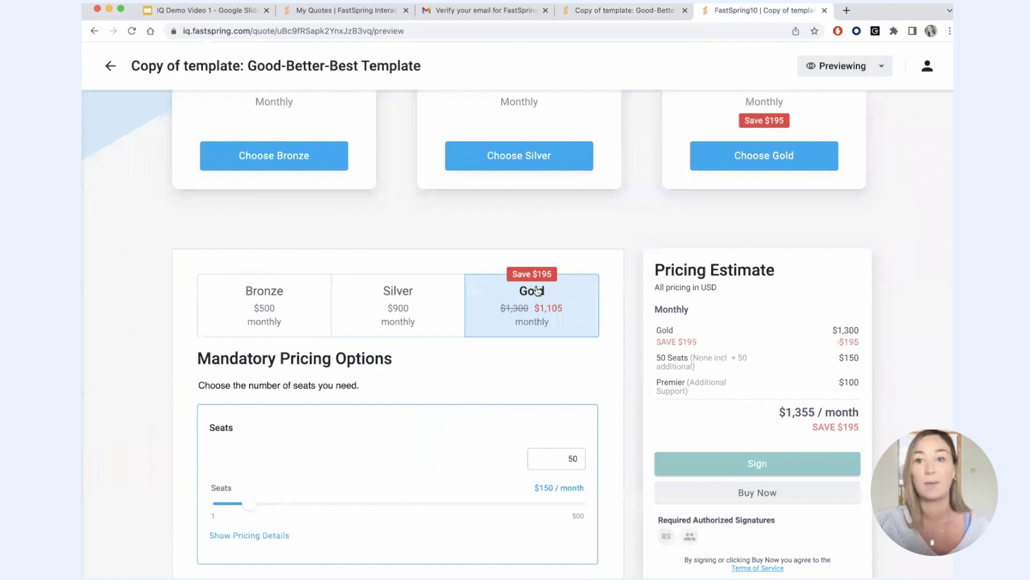
pyautogui.scroll(-2, 537, 291)
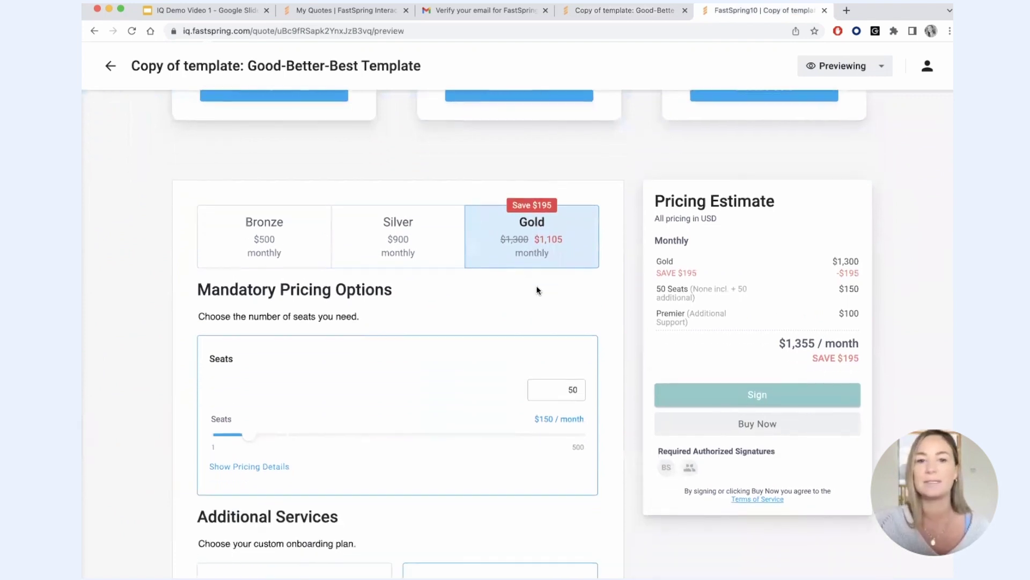
pyautogui.scroll(-3, 537, 290)
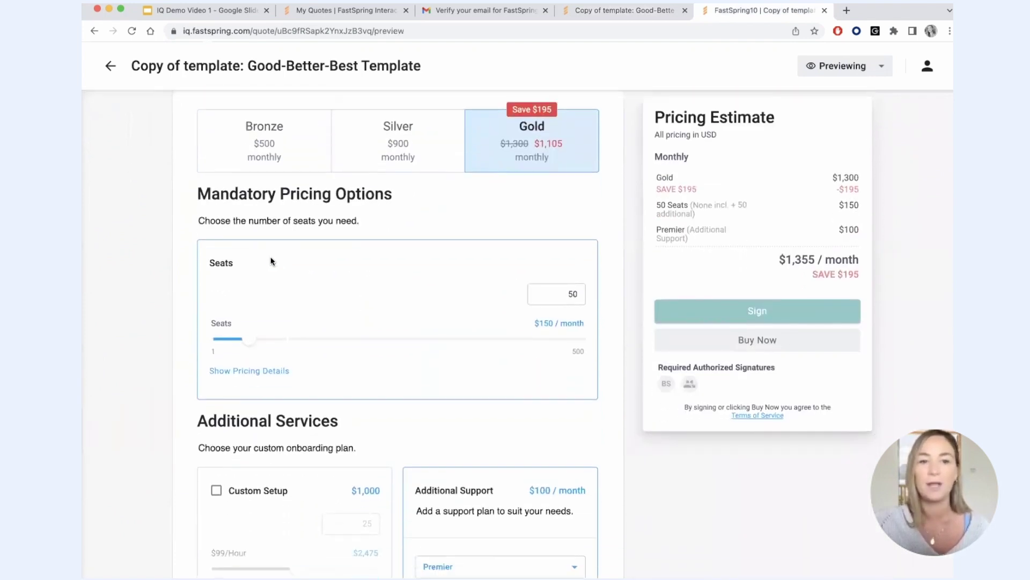
pyautogui.moveTo(204, 220); pyautogui.dragTo(580, 370)
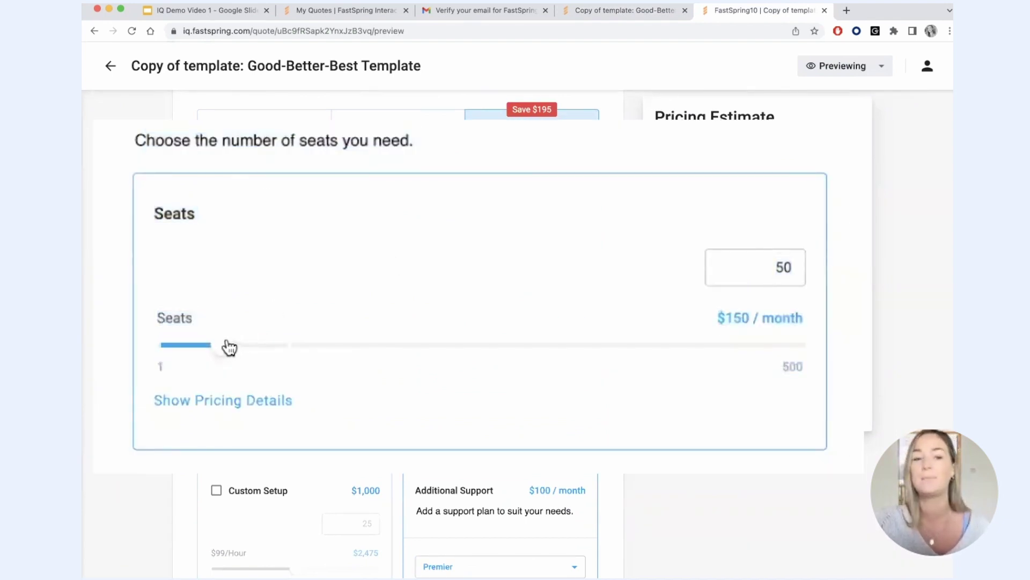
pyautogui.moveTo(225, 347); pyautogui.dragTo(343, 367)
pyautogui.moveTo(518, 371); pyautogui.dragTo(669, 386)
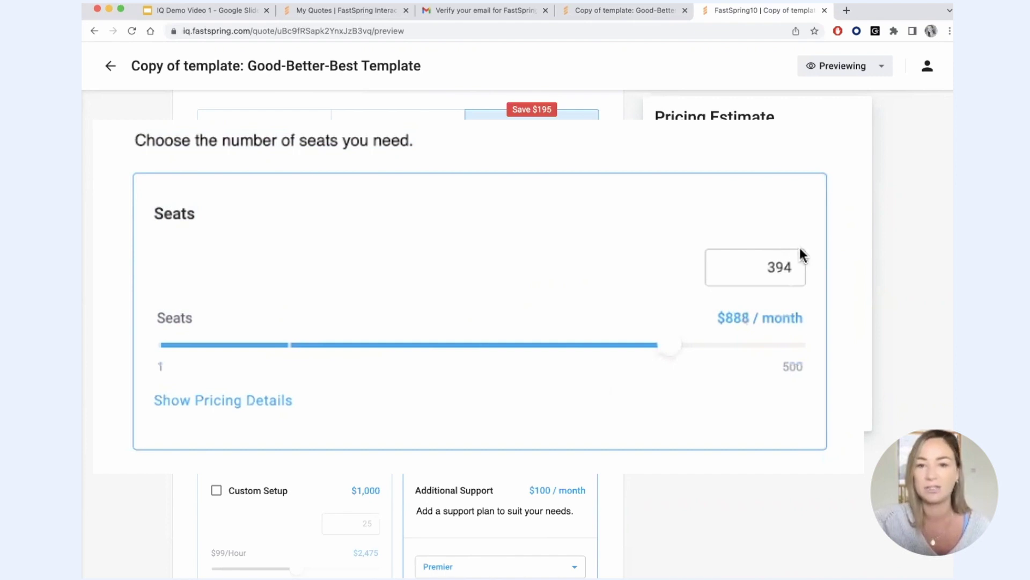
pyautogui.moveTo(762, 266); pyautogui.dragTo(814, 271)
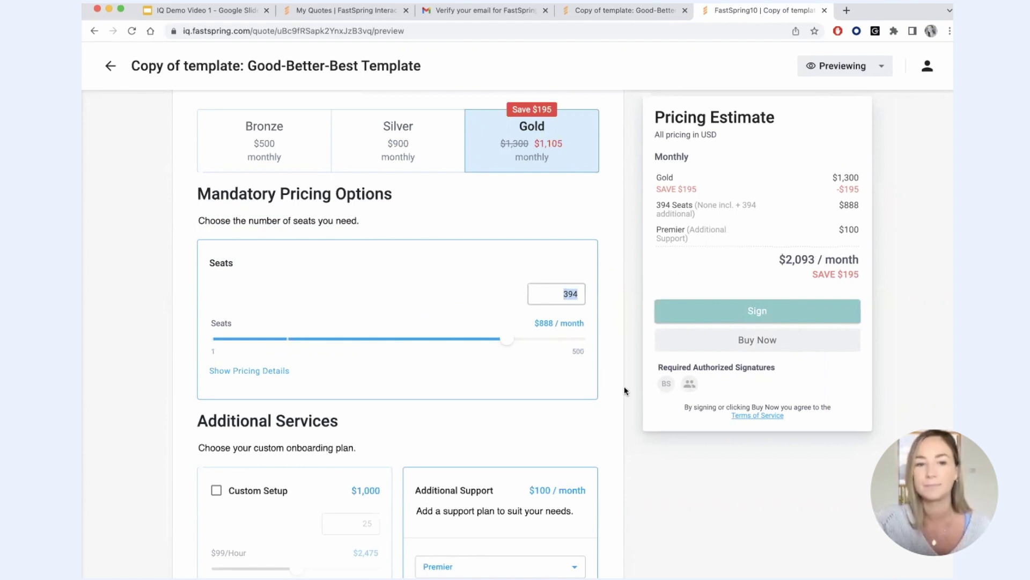
# - Add Custom Setup and set Additional Support to None
pyautogui.scroll(-1, 506, 422)
pyautogui.scroll(-3, 506, 423)
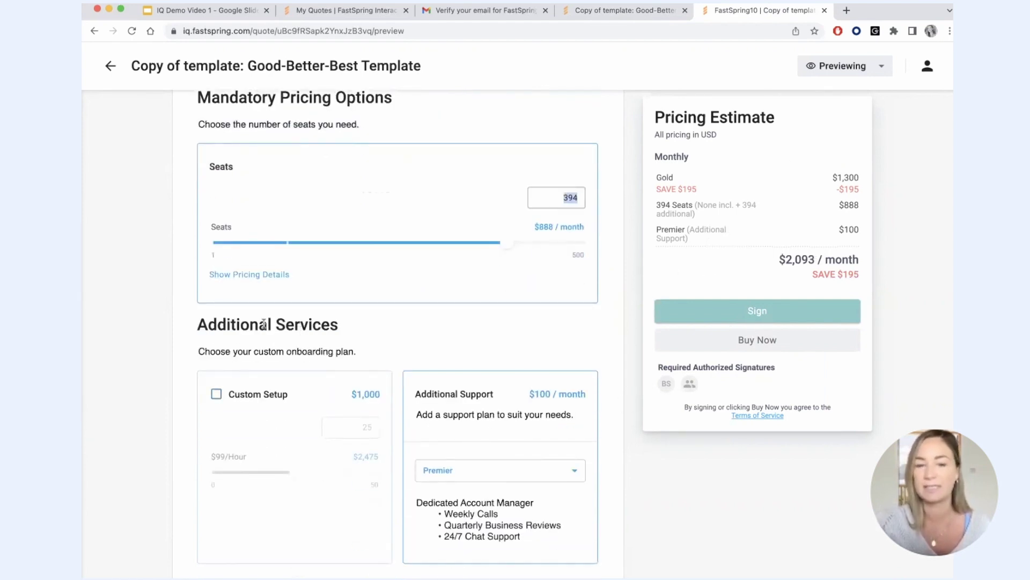
pyautogui.scroll(-1, 264, 450)
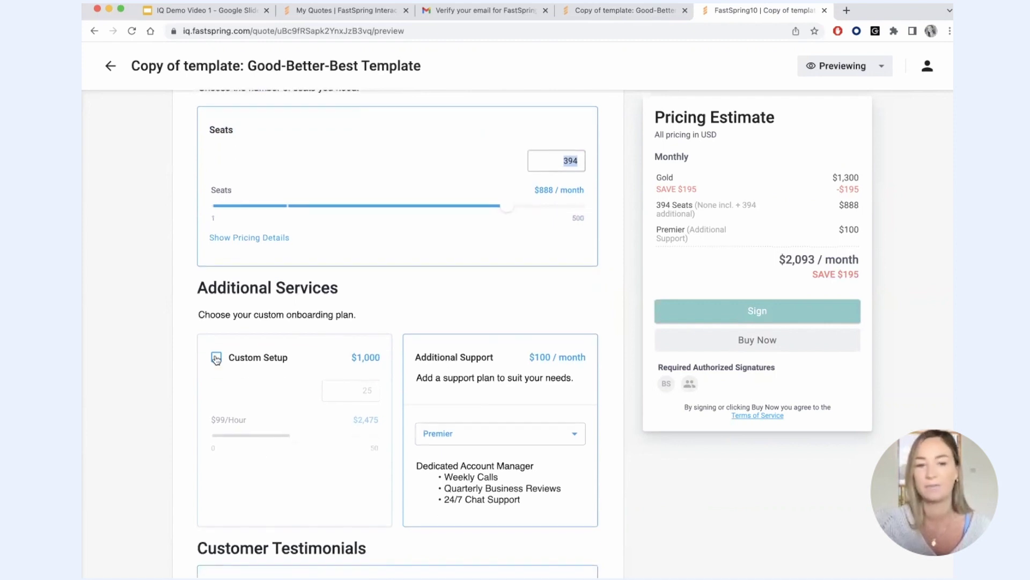
pyautogui.click(215, 358)
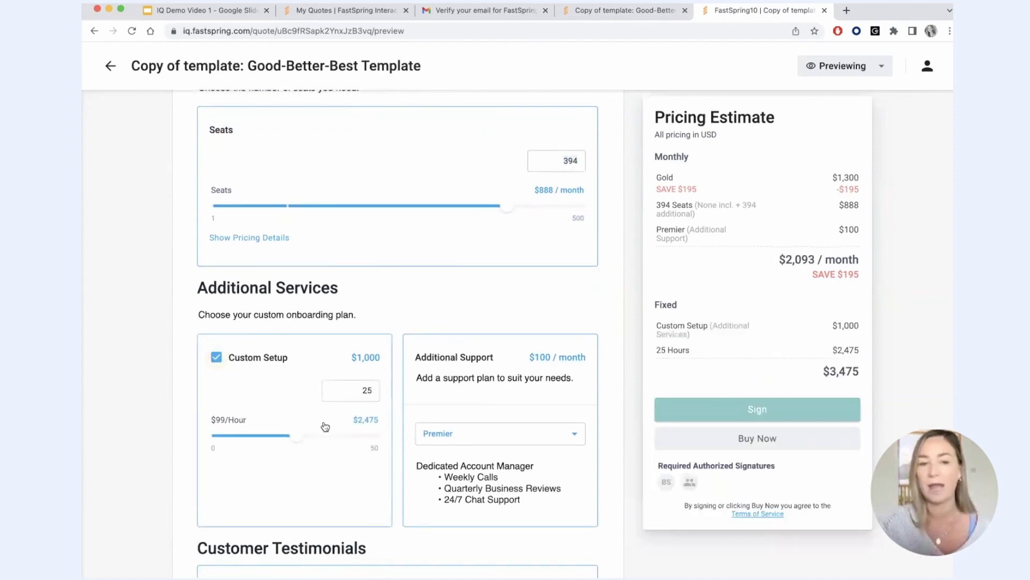
pyautogui.click(534, 439)
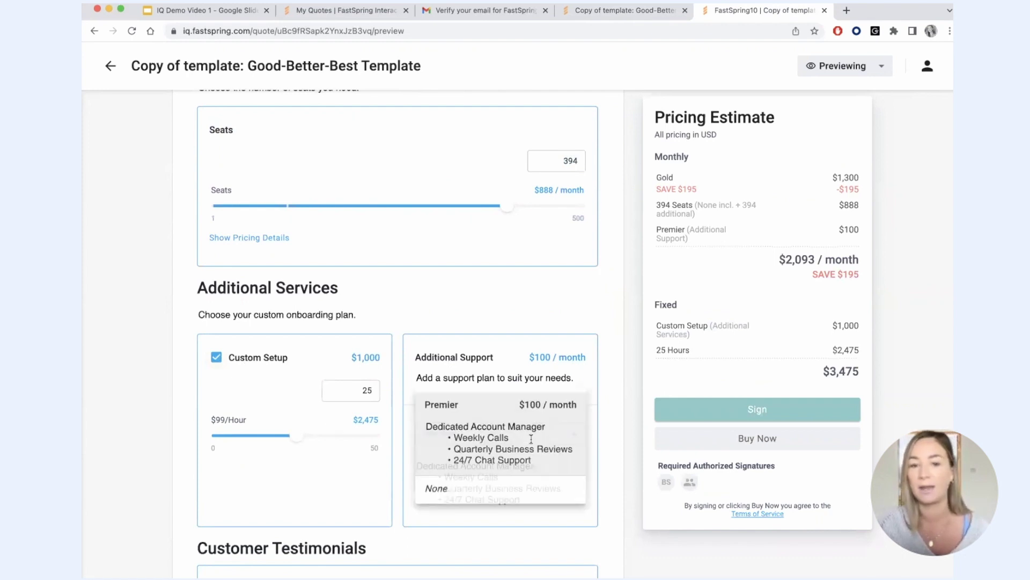
pyautogui.click(461, 489)
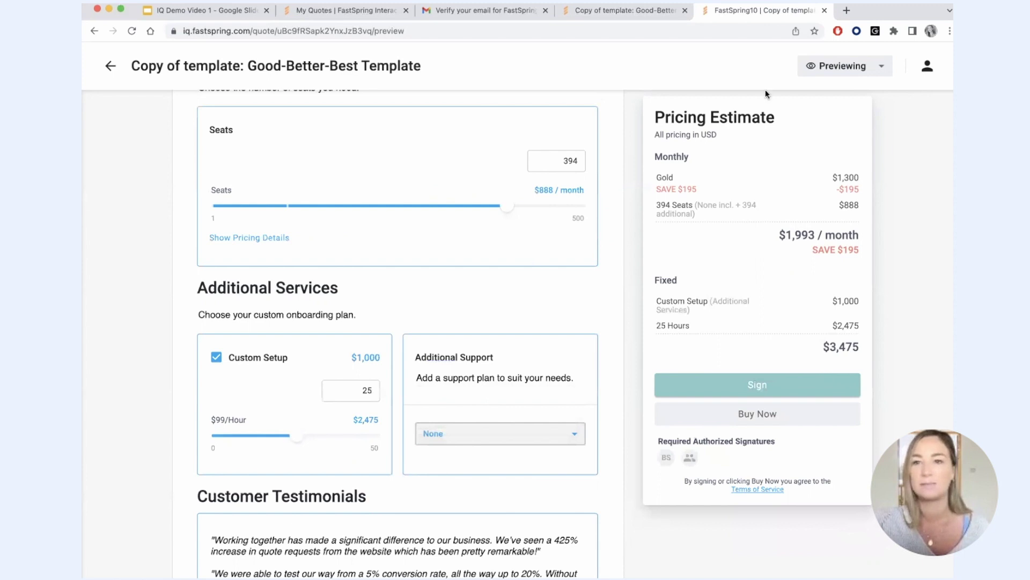
# - Show the Add Component type choices under Customer Testimonials, then return to the FastSpring10 preview
pyautogui.click(631, 14)
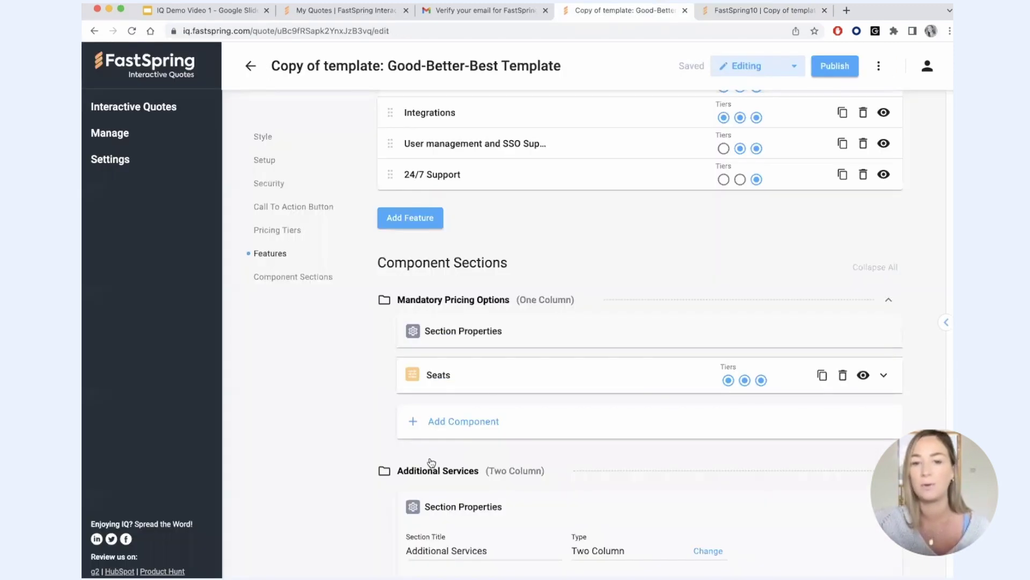
pyautogui.scroll(-1, 453, 369)
pyautogui.scroll(-10, 459, 338)
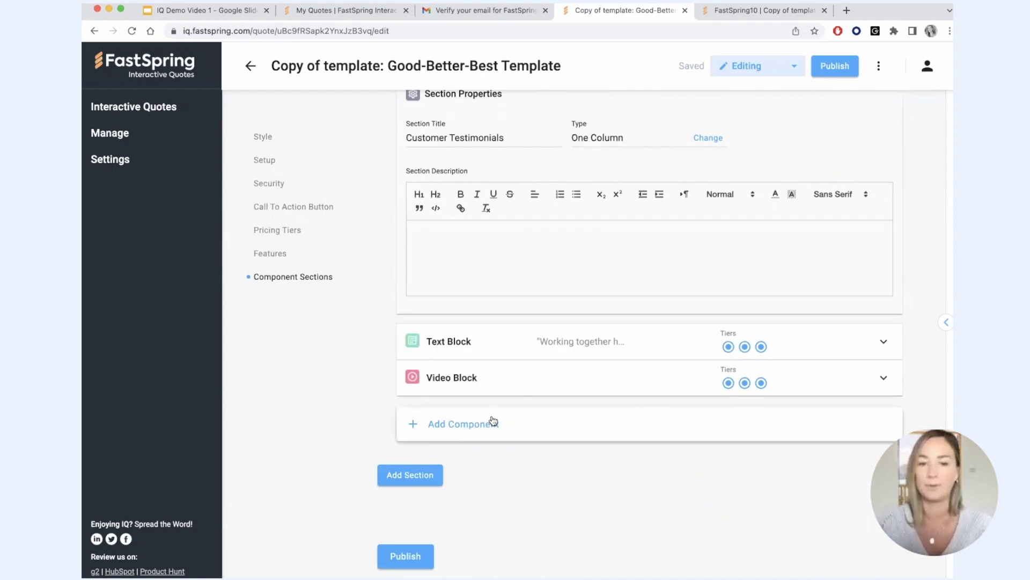
pyautogui.click(493, 420)
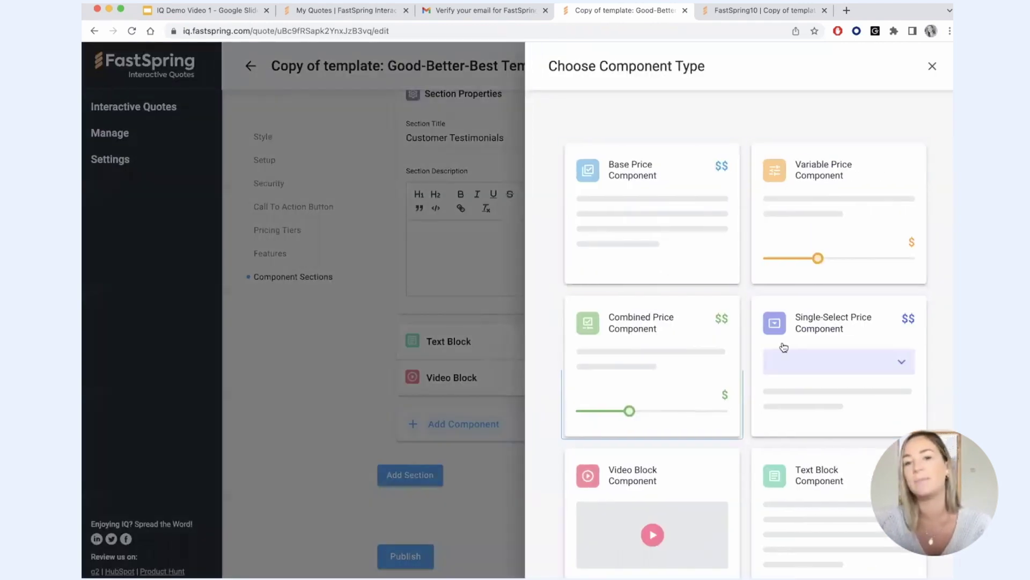
pyautogui.scroll(-2, 766, 511)
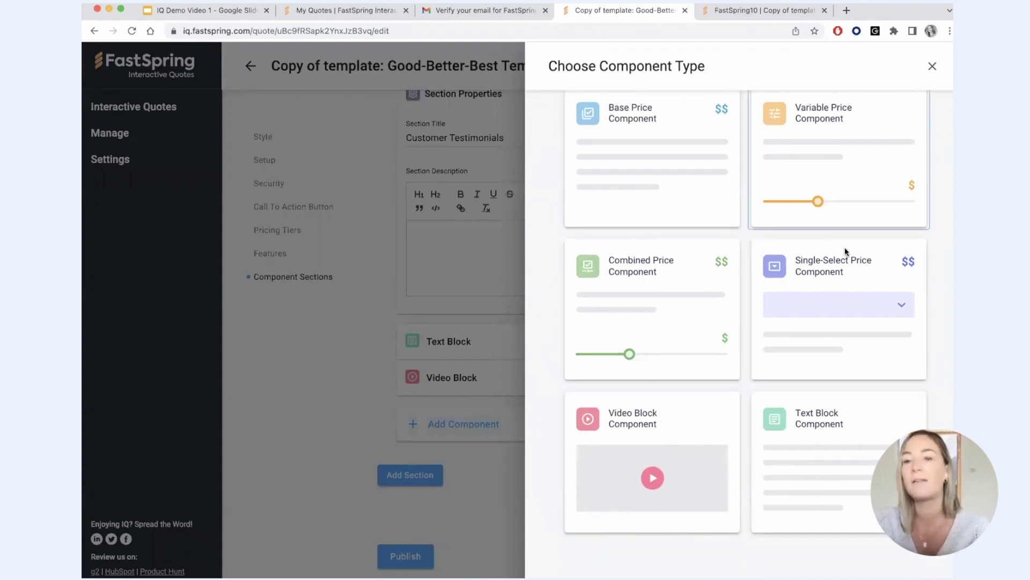
pyautogui.click(730, 13)
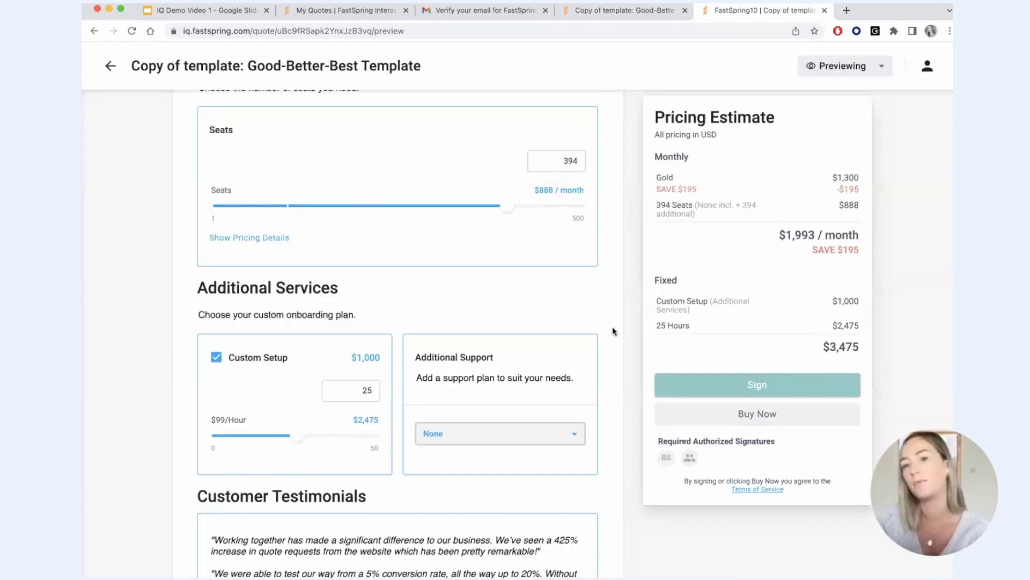
# - Review the Customer Testimonials quotes and video in the preview, then return to the editor
pyautogui.scroll(-3, 613, 327)
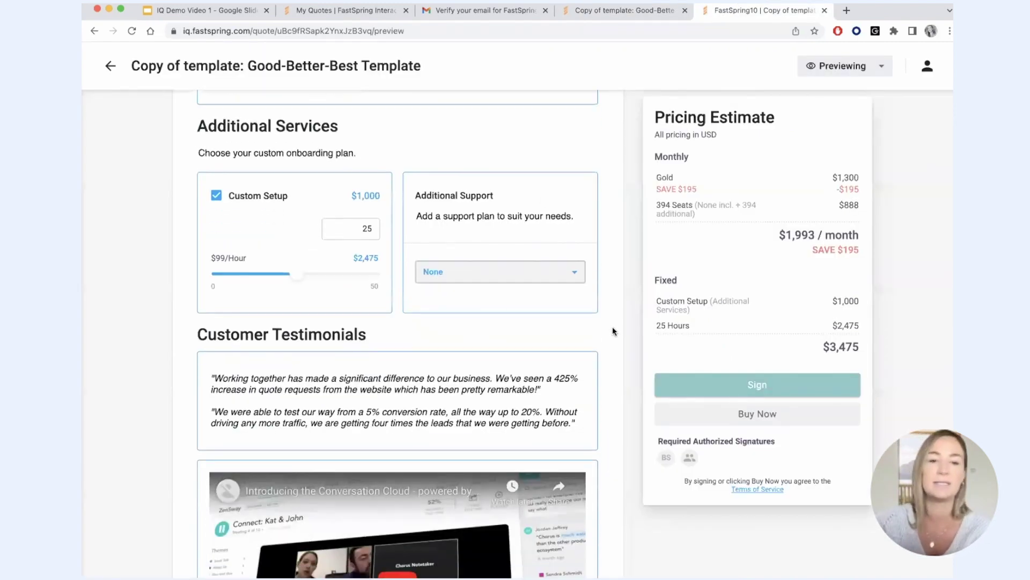
pyautogui.moveTo(211, 336); pyautogui.dragTo(467, 414)
pyautogui.scroll(-2, 467, 414)
pyautogui.scroll(-1, 266, 420)
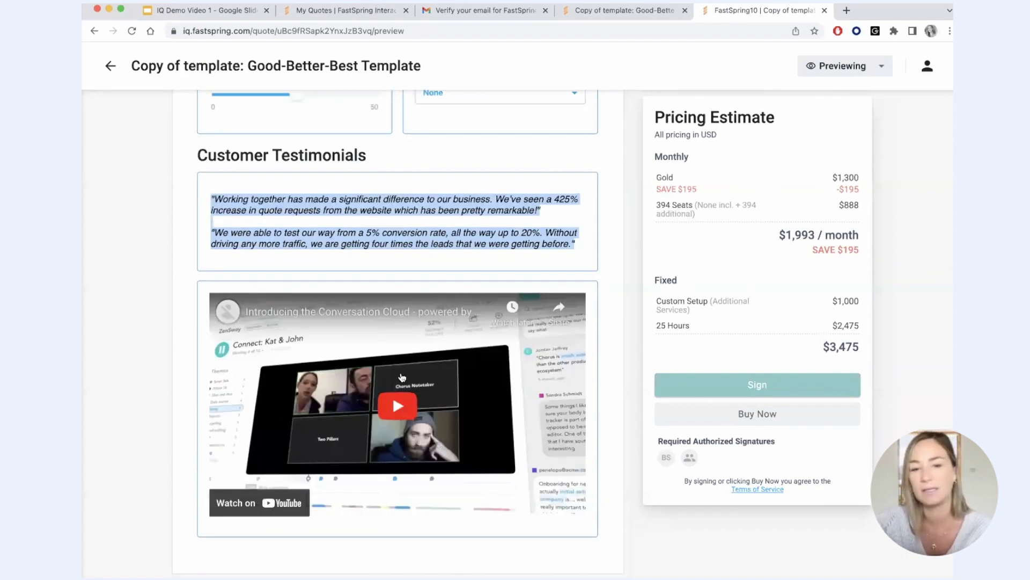
pyautogui.click(579, 228)
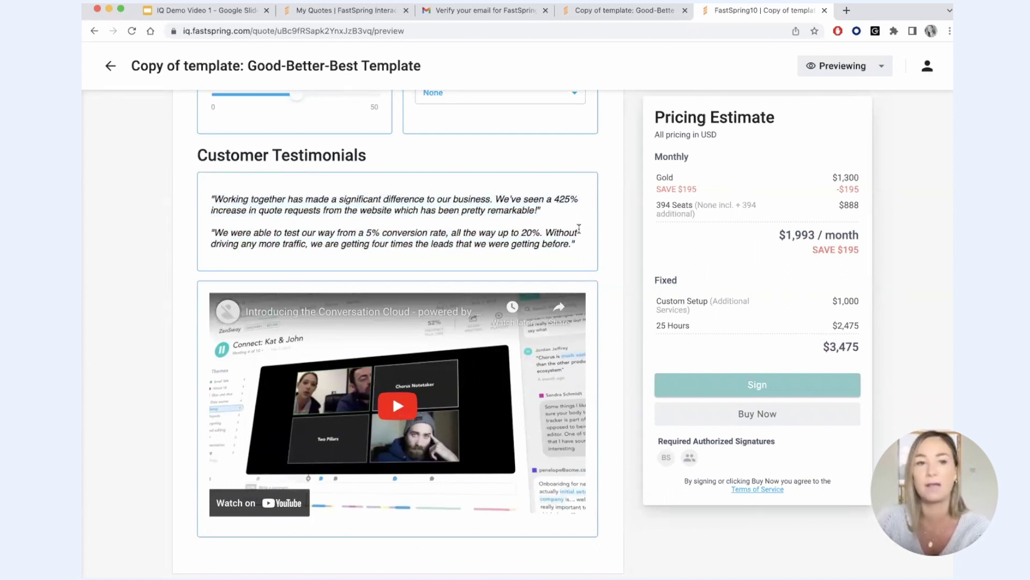
pyautogui.scroll(1, 580, 229)
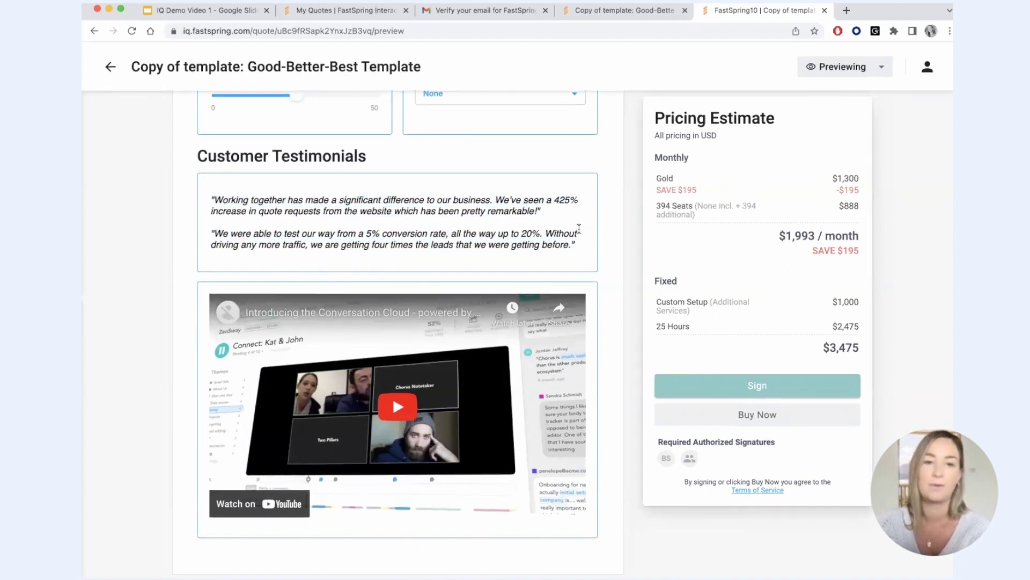
pyautogui.hotkey('ctrl', 'shift', 'Tab')
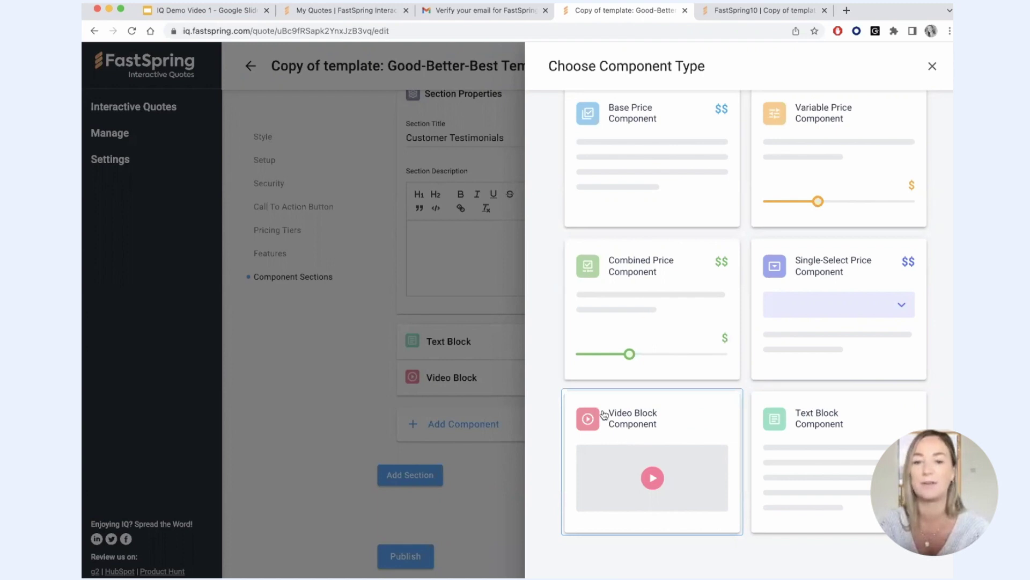
# - Close the component choices, publish the quote and copy its shareable link
pyautogui.click(555, 305)
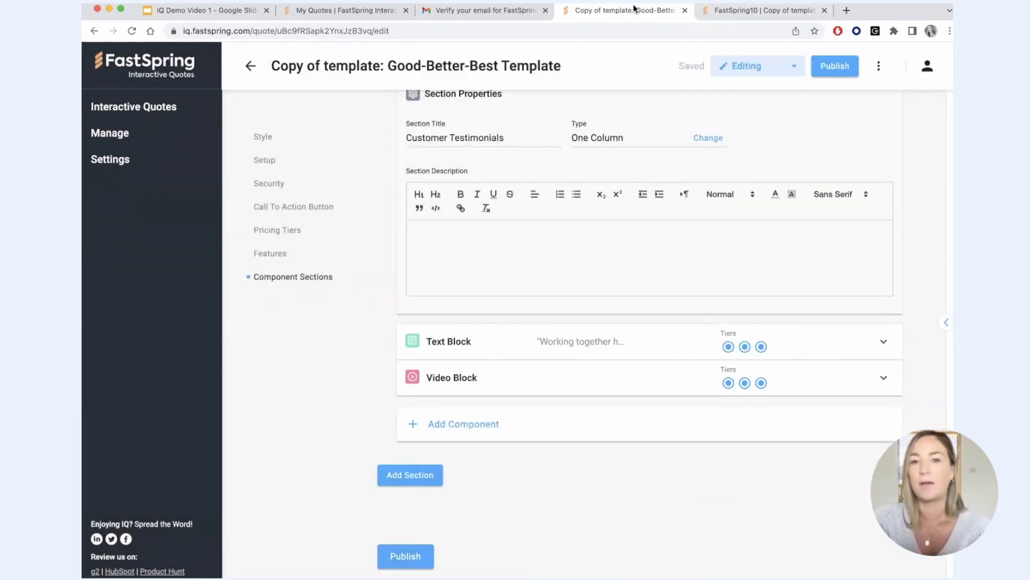
pyautogui.click(753, 13)
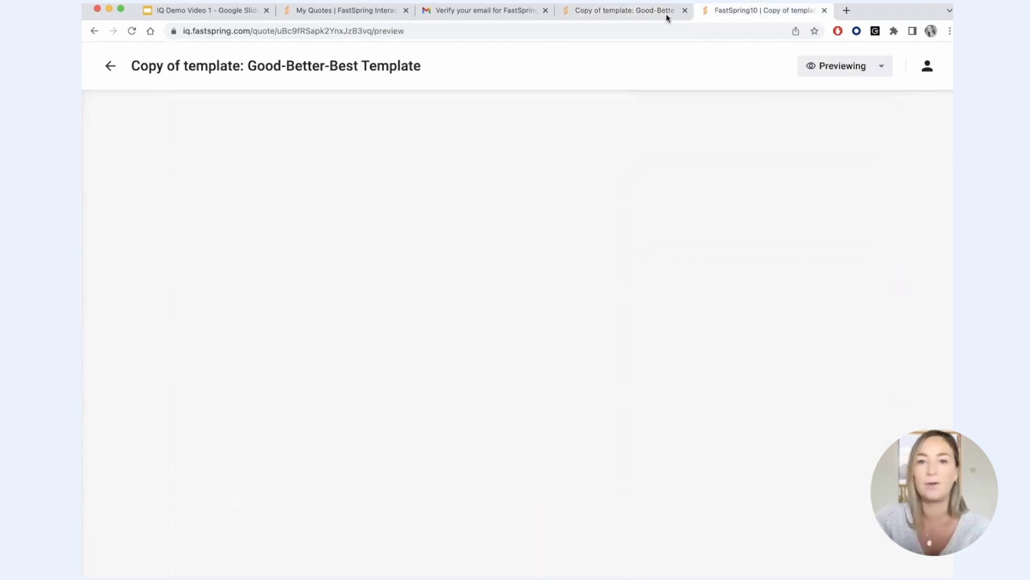
pyautogui.click(665, 13)
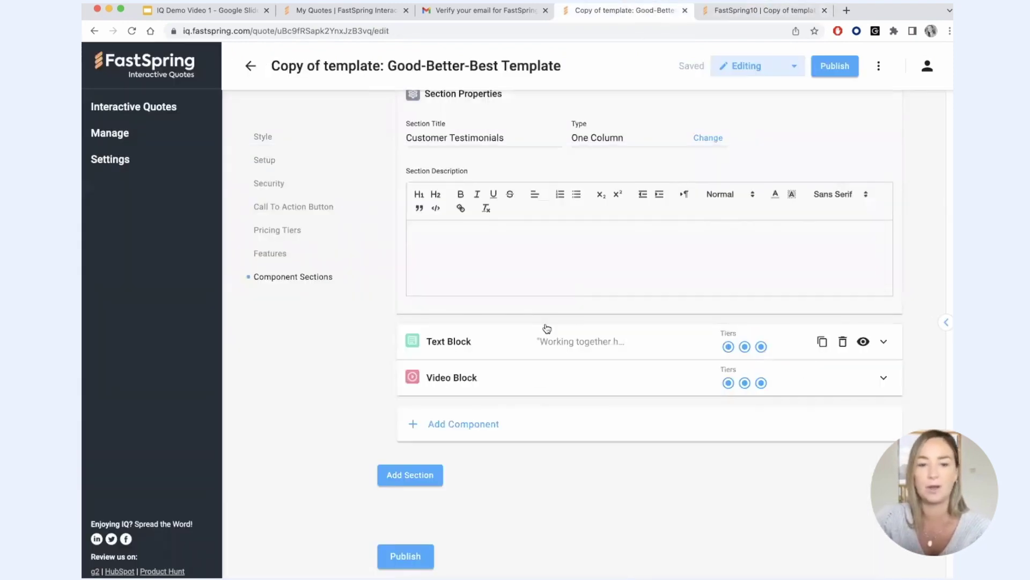
pyautogui.click(414, 545)
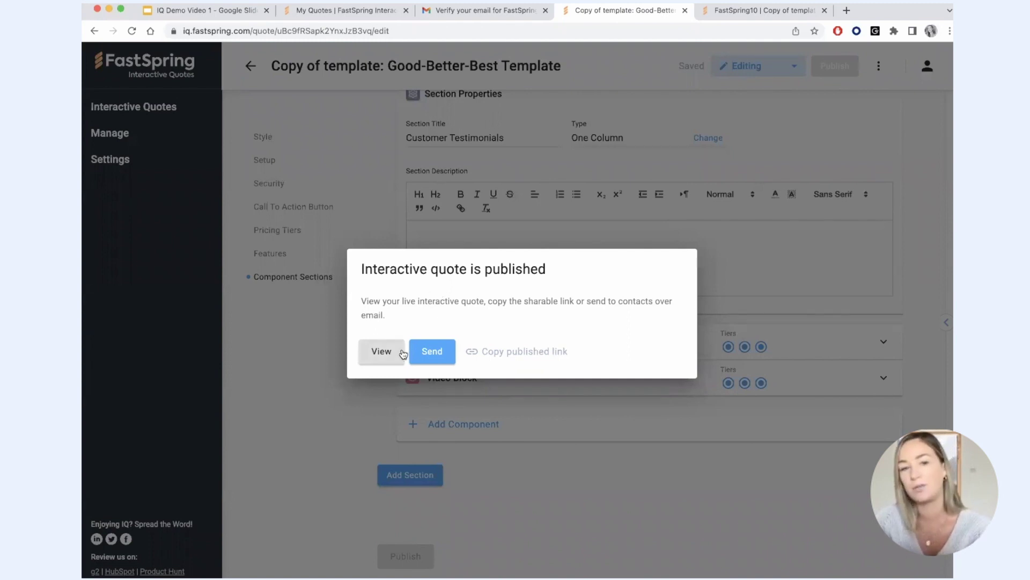
pyautogui.click(519, 351)
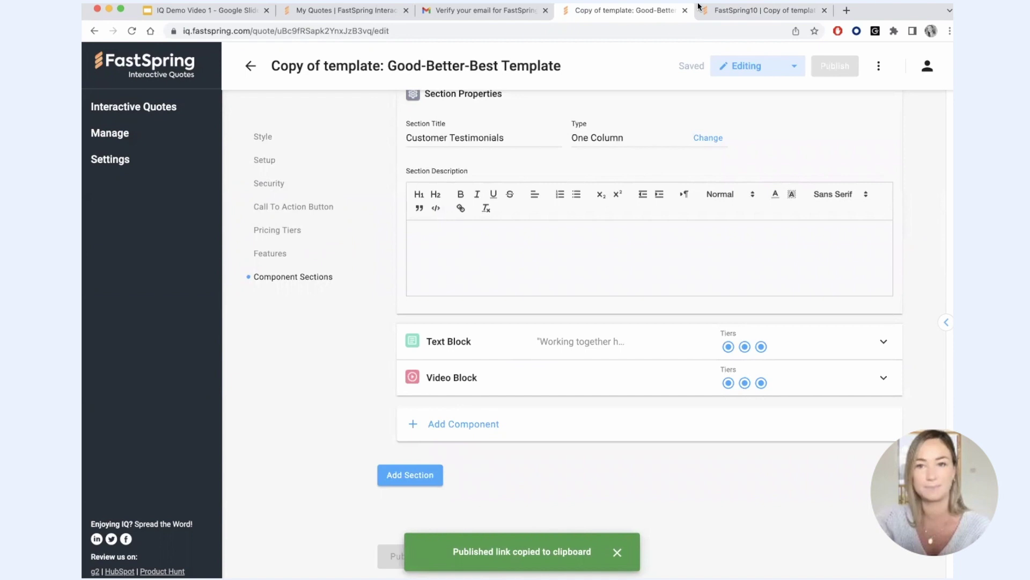
# - Choose Send from the ⋮ menu and open the published quote page
pyautogui.click(879, 66)
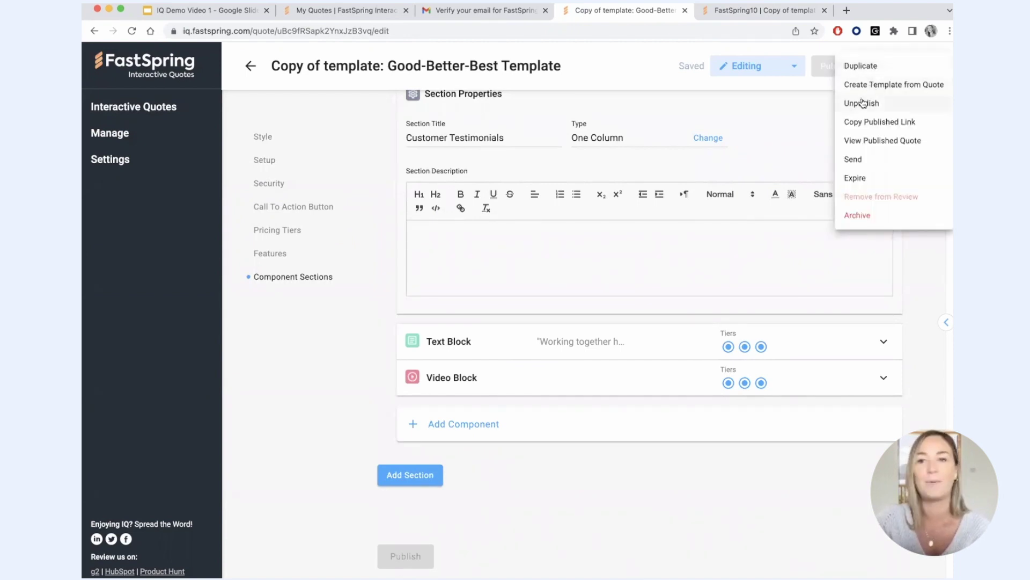
pyautogui.click(853, 159)
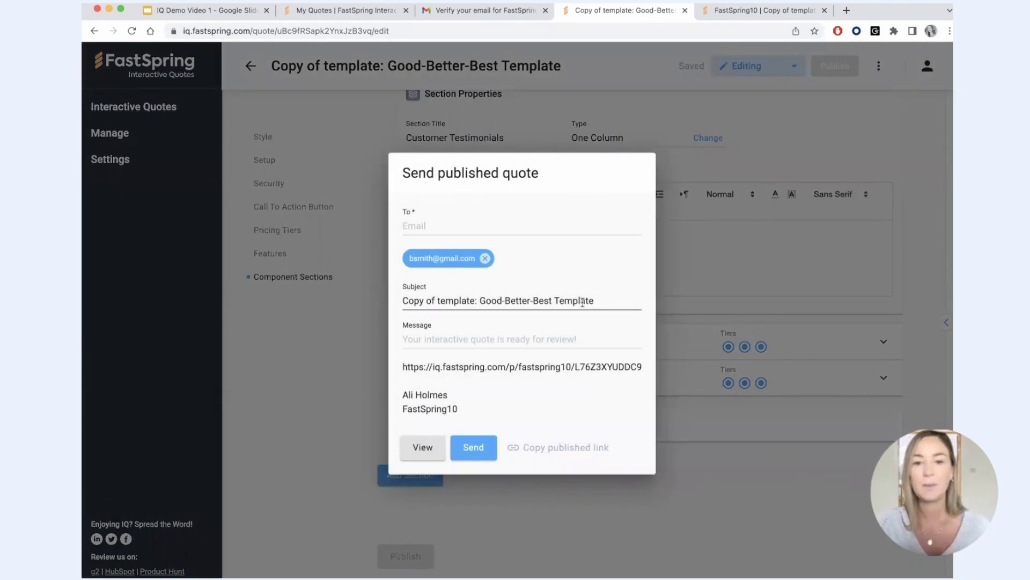
pyautogui.click(423, 448)
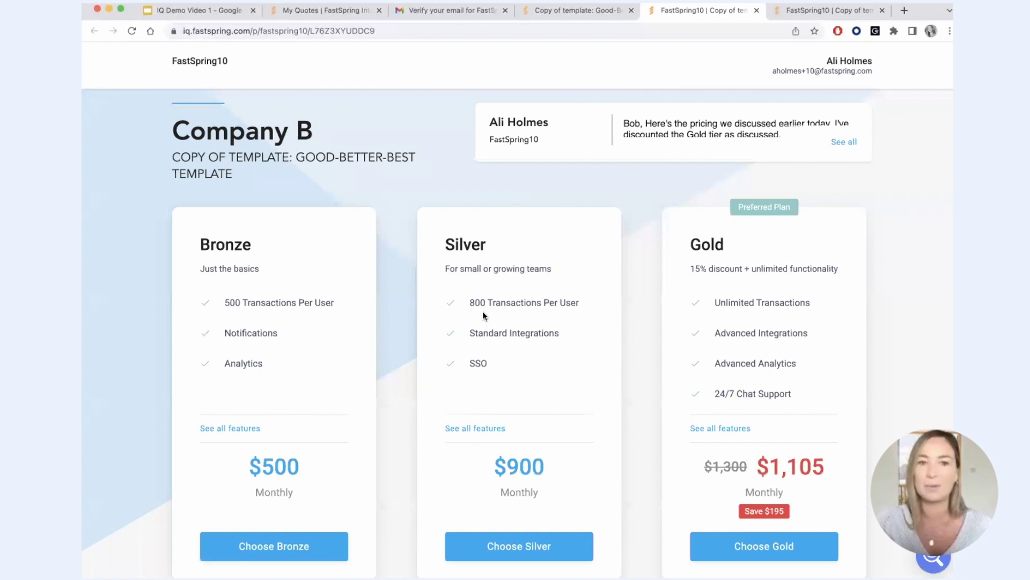
# - Set the published quote to 188 seats and add Custom Setup
pyautogui.scroll(-15, 482, 311)
pyautogui.scroll(-2, 483, 312)
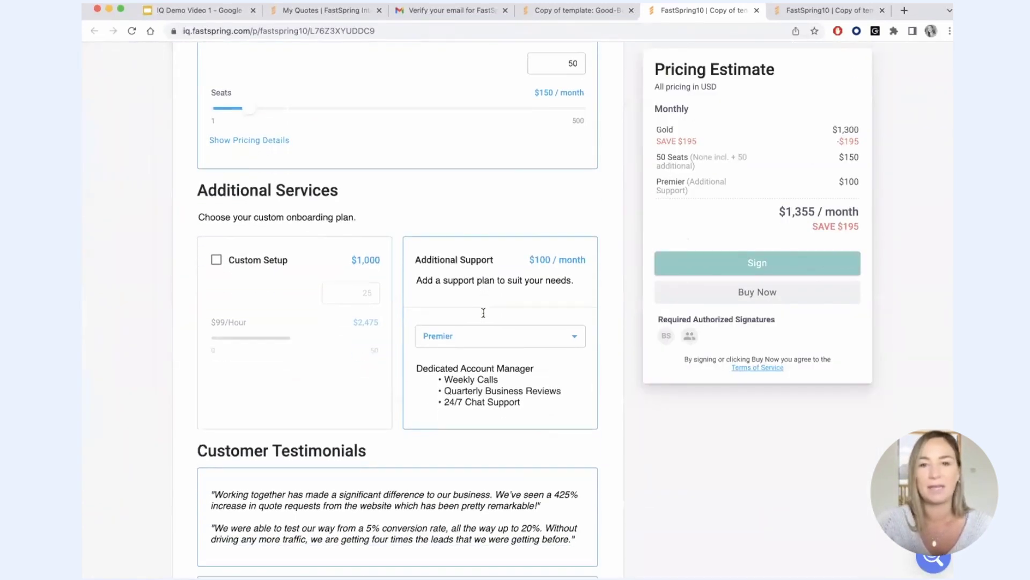
pyautogui.scroll(6, 483, 313)
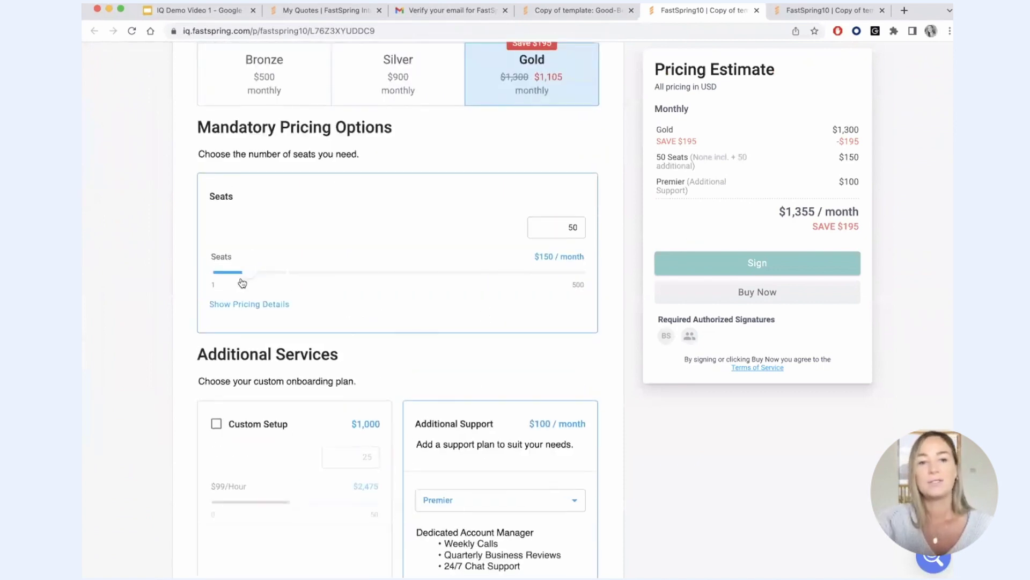
pyautogui.moveTo(249, 272); pyautogui.dragTo(353, 276)
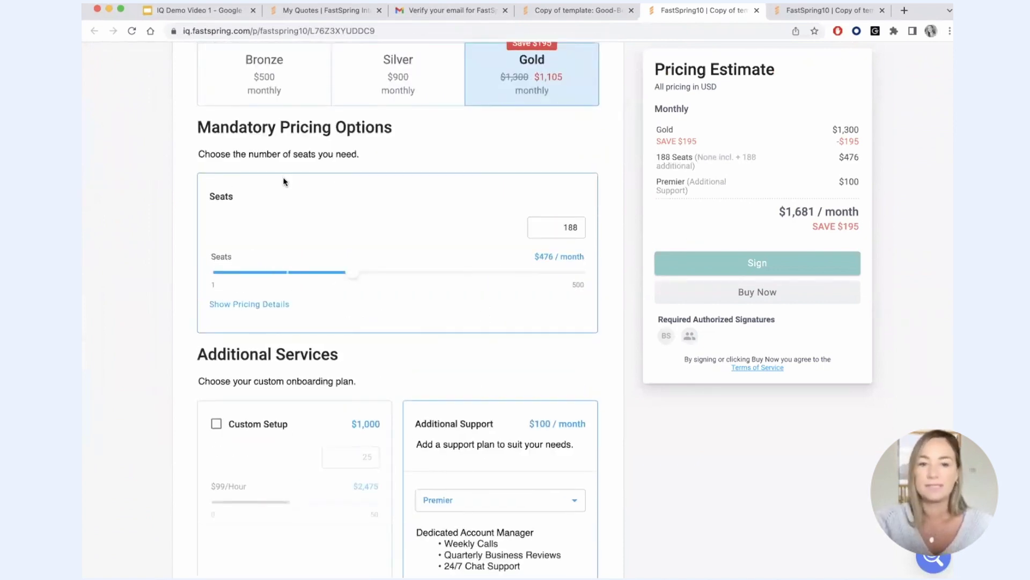
pyautogui.click(217, 424)
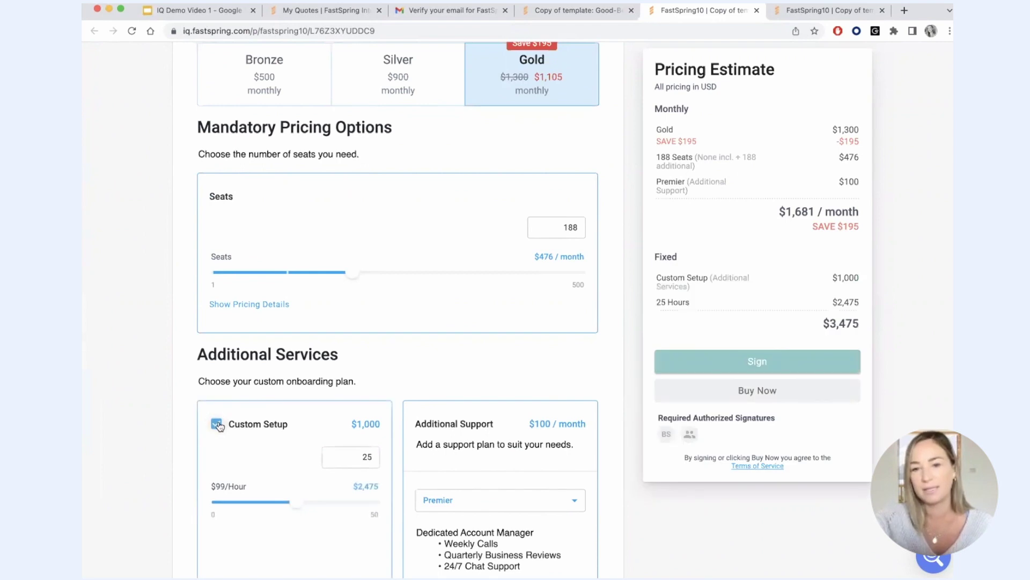
# - Review the updated quote page and return to the My Quotes list
pyautogui.scroll(5, 420, 341)
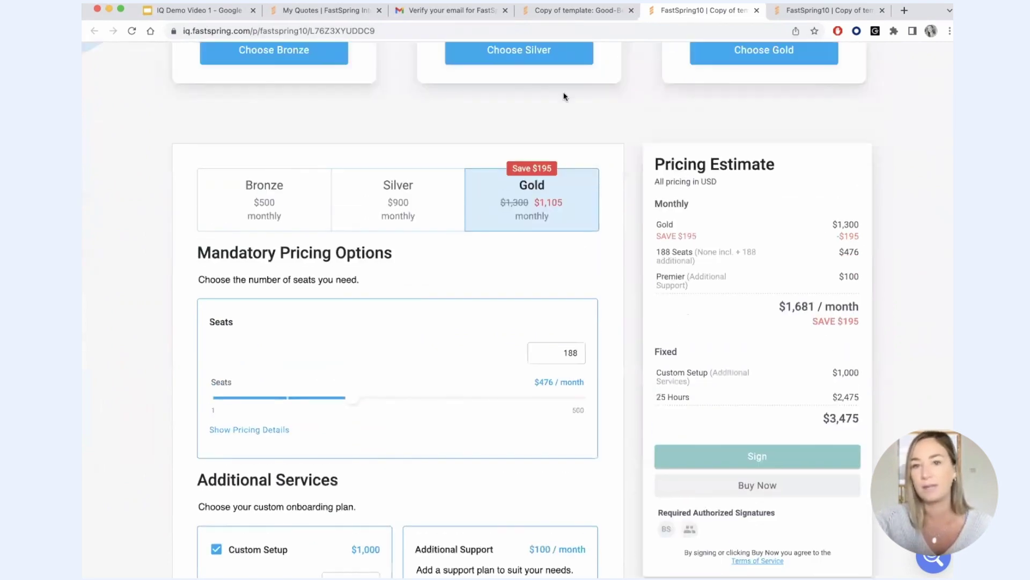
pyautogui.scroll(3, 687, 311)
pyautogui.scroll(4, 779, 232)
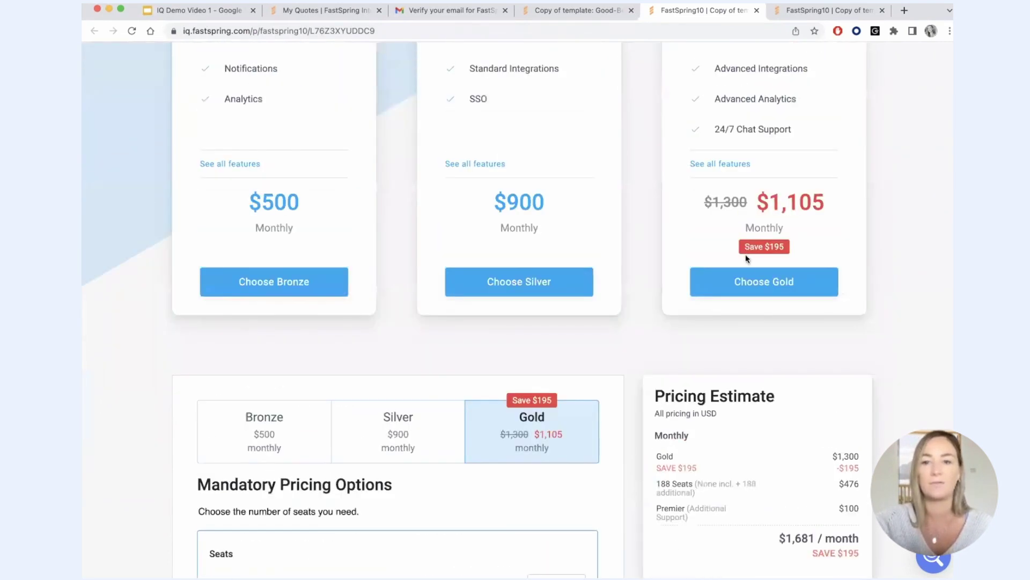
pyautogui.scroll(-2, 745, 281)
pyautogui.scroll(-5, 746, 279)
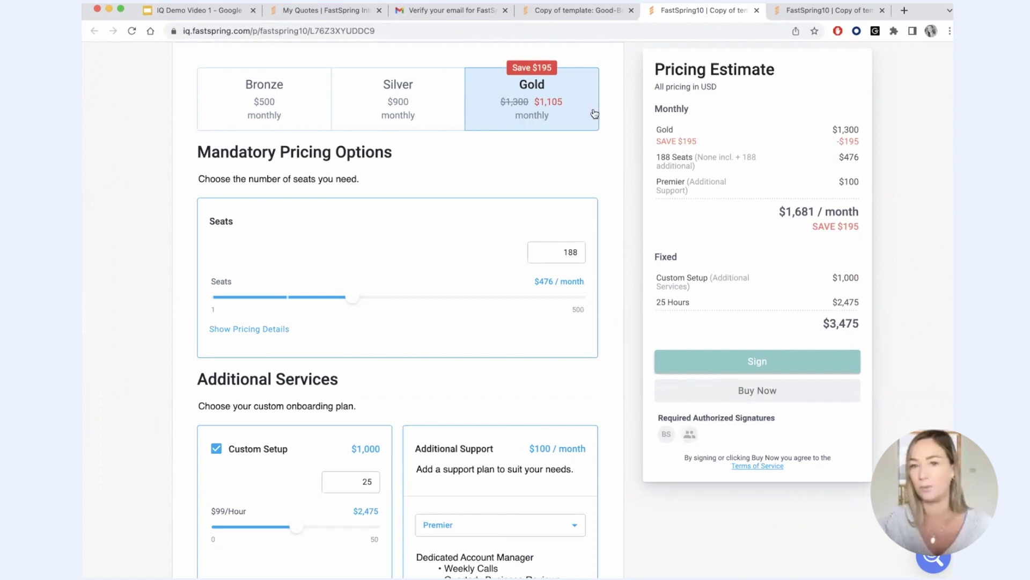
pyautogui.click(569, 15)
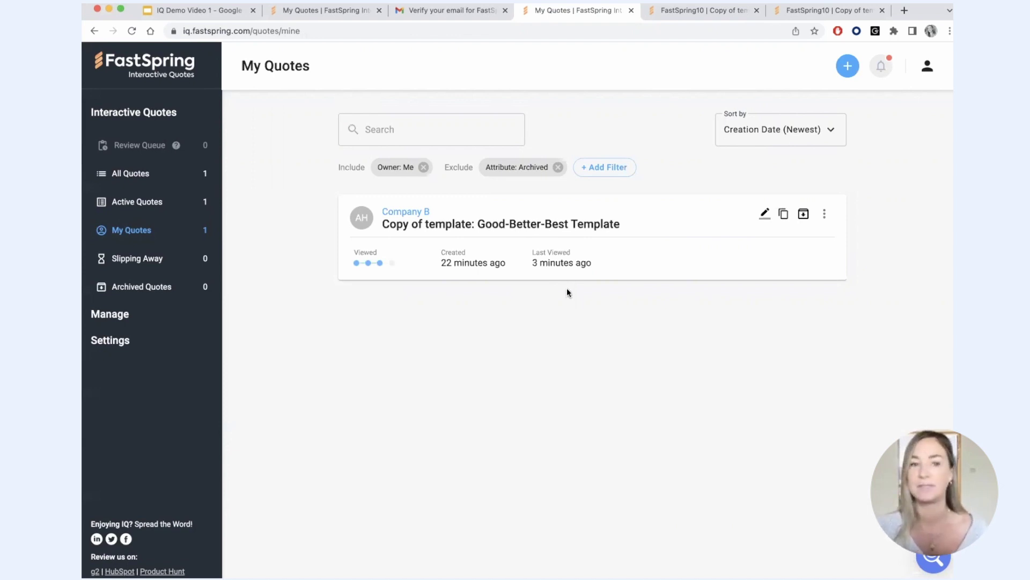
# - Open the Company B quote's Overview and scroll through Visits, Activity and Interactions
pyautogui.click(611, 215)
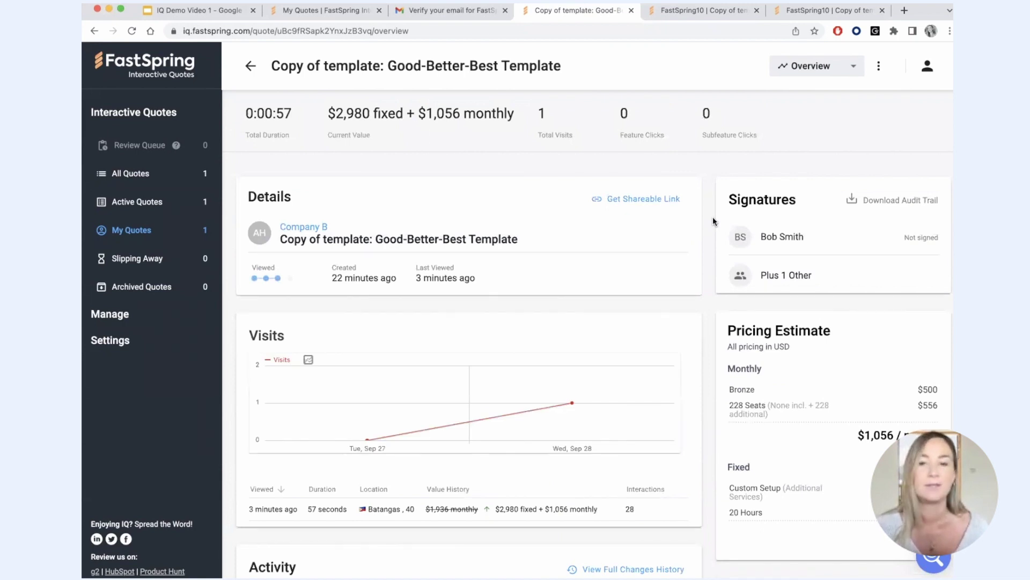
pyautogui.scroll(-4, 714, 215)
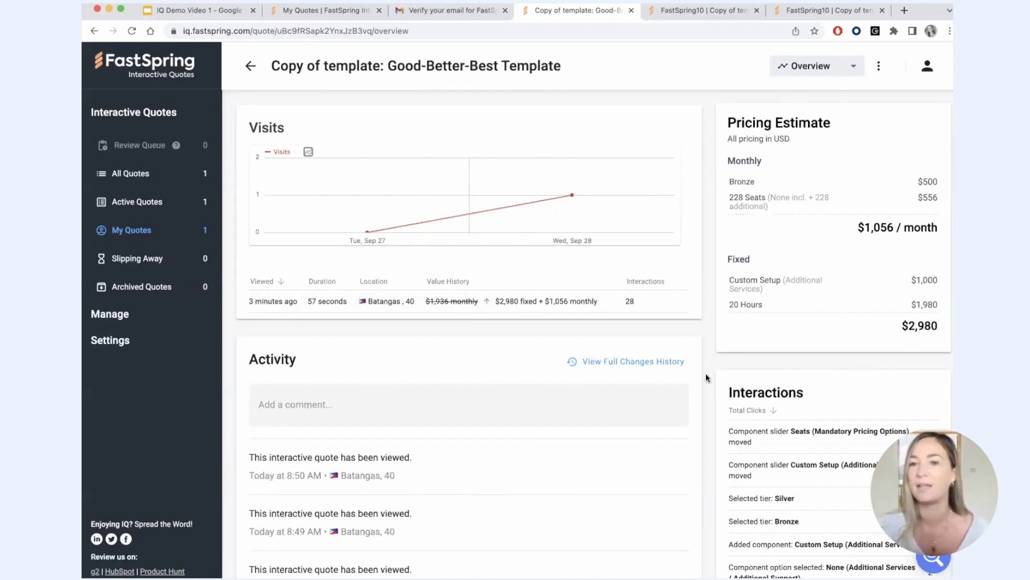
pyautogui.scroll(-2, 707, 372)
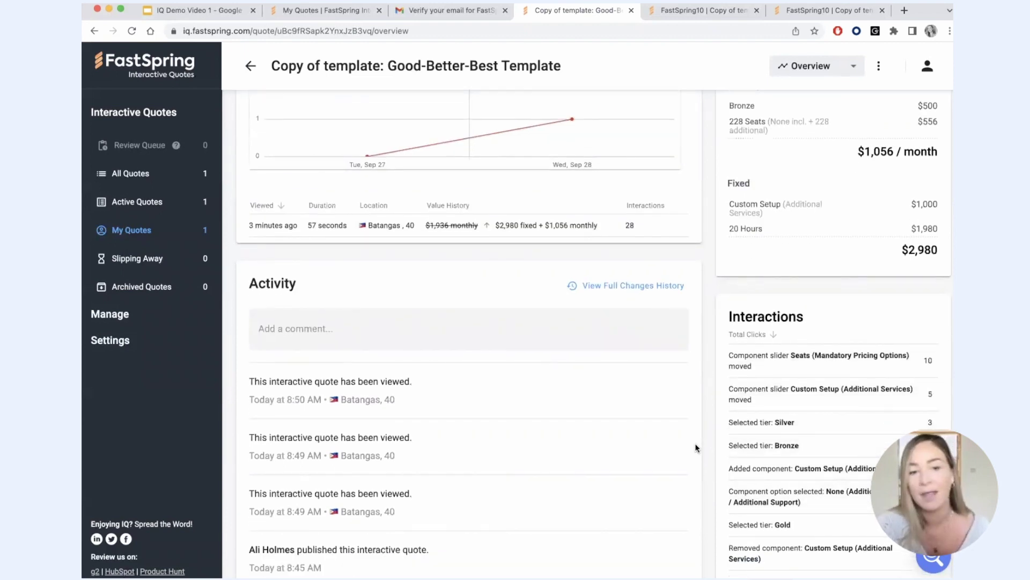
pyautogui.scroll(-1, 694, 443)
pyautogui.scroll(2, 401, 412)
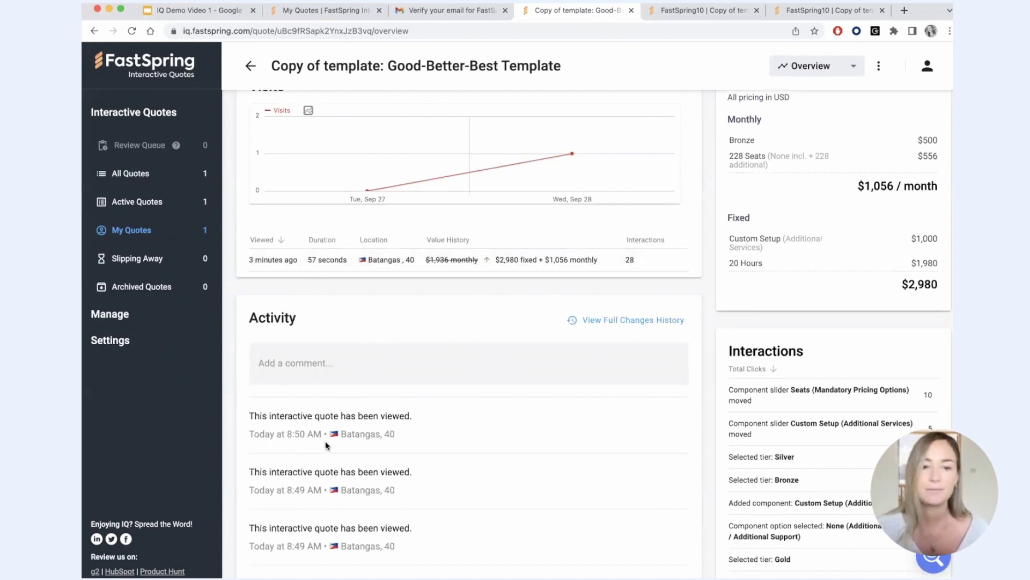
pyautogui.scroll(-1, 326, 446)
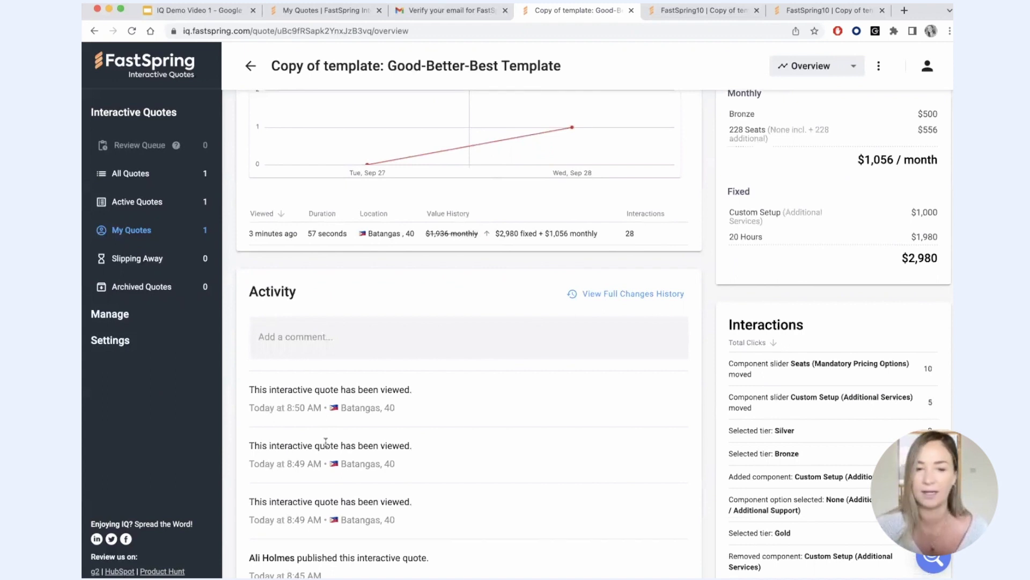
pyautogui.scroll(-1, 326, 442)
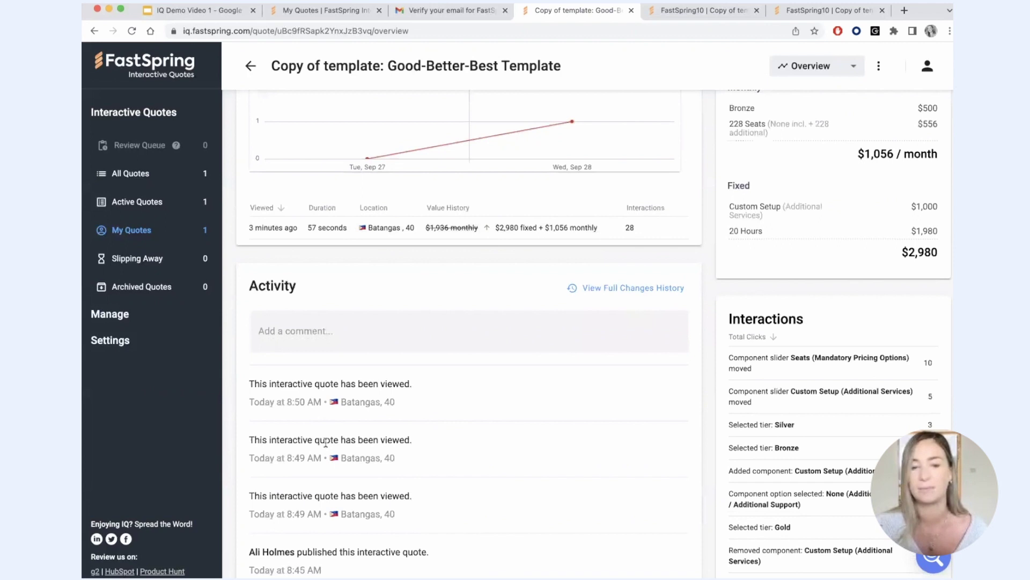
pyautogui.scroll(1, 326, 443)
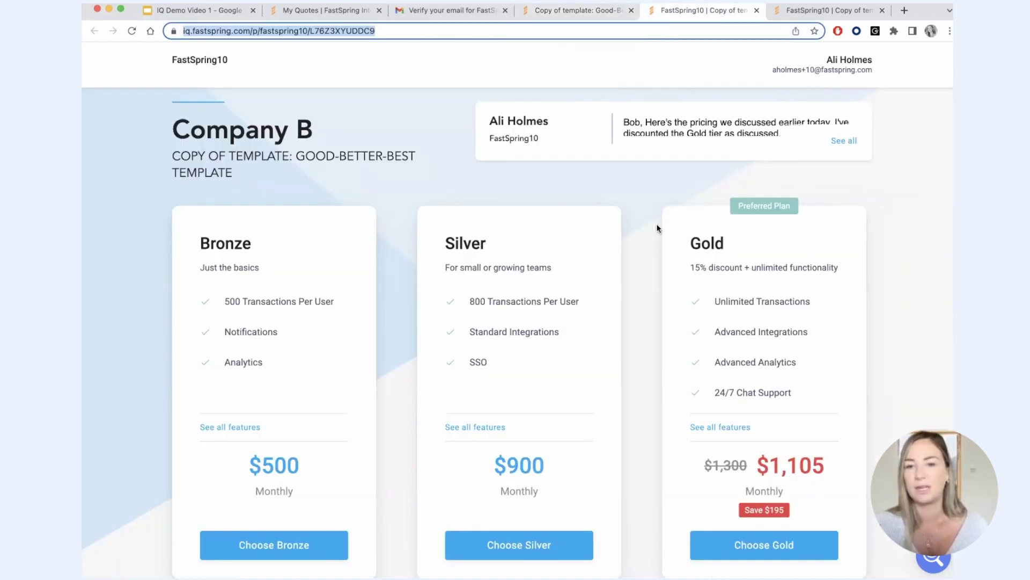
# - Compare the overview with the customer-facing quote page, then return to the overview
pyautogui.click(574, 10)
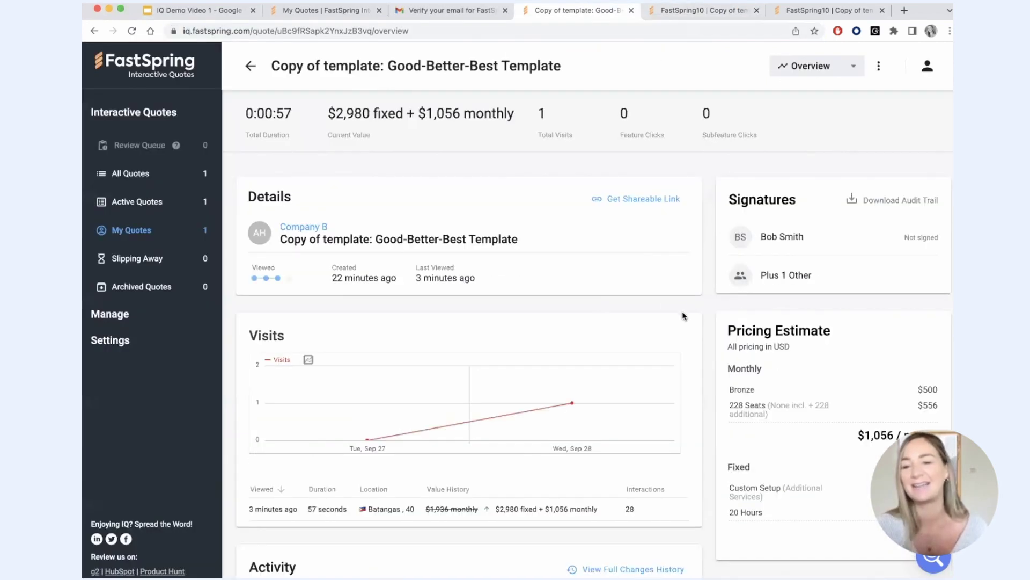
pyautogui.scroll(-3, 681, 312)
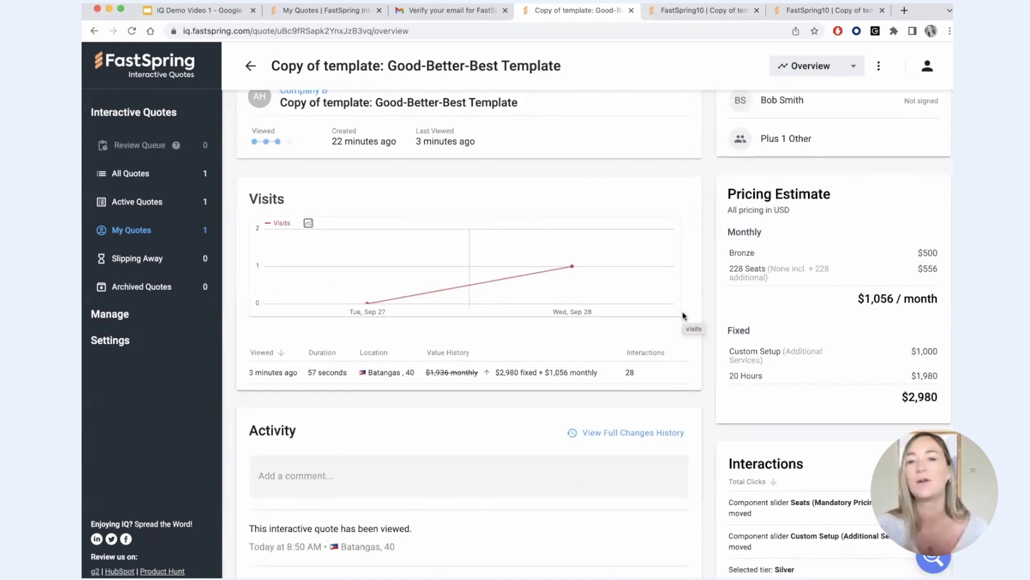
pyautogui.click(686, 11)
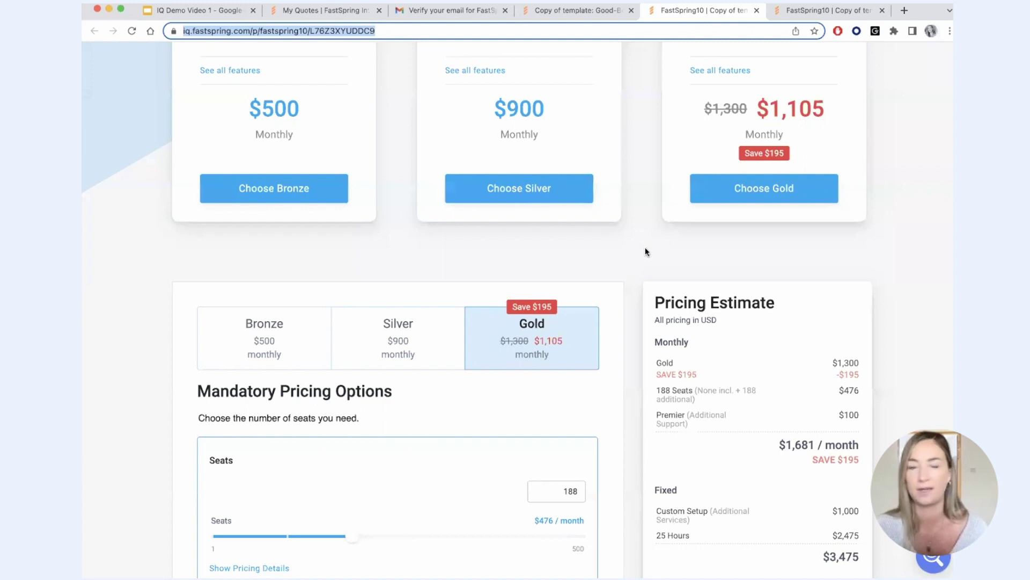
pyautogui.scroll(5, 645, 252)
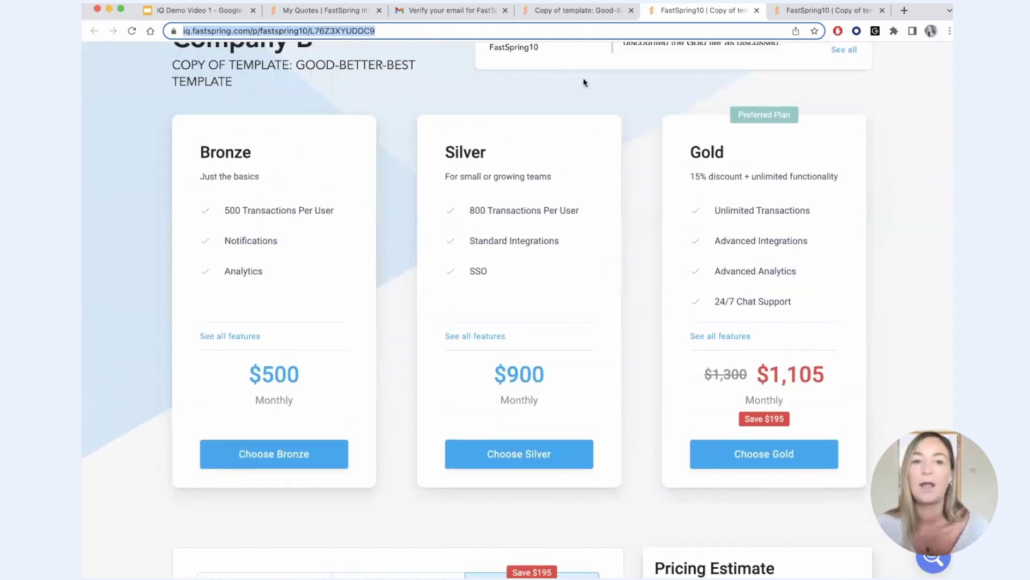
pyautogui.click(576, 12)
pyautogui.scroll(2, 644, 322)
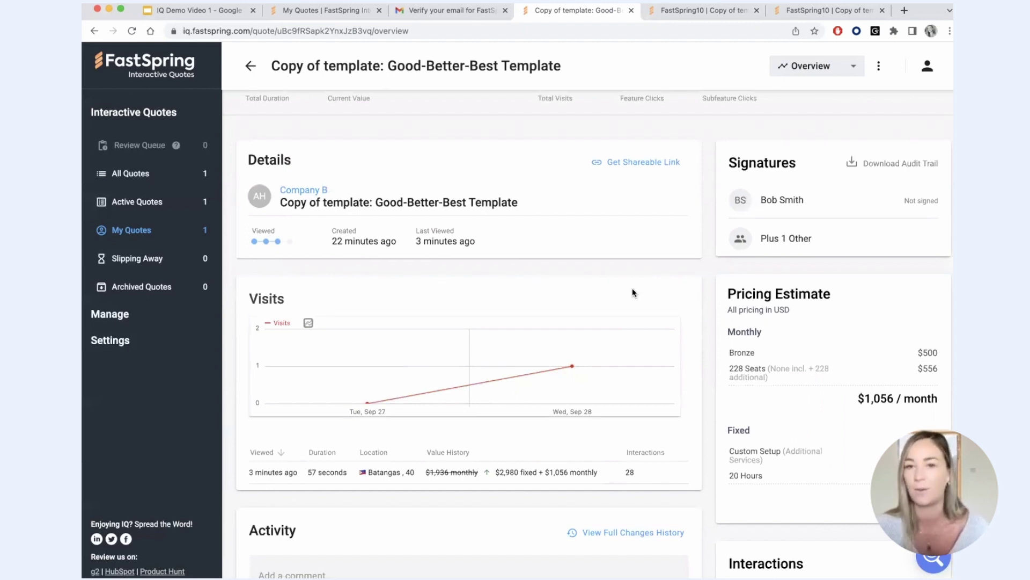
# - Choose the Silver tier on the pricing page and begin signing as the prospect with a drawn signature
pyautogui.click(690, 11)
pyautogui.scroll(3, 621, 337)
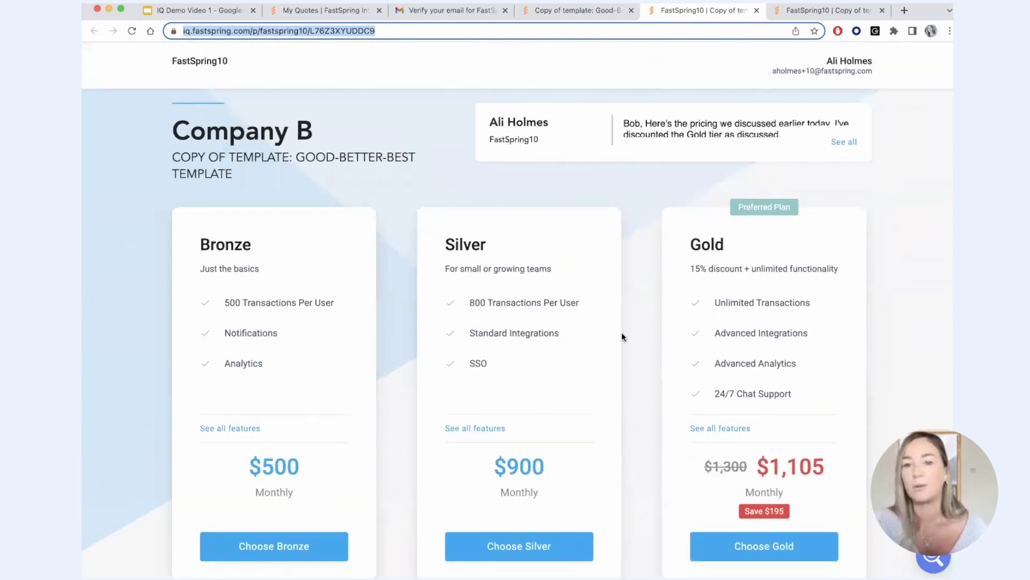
pyautogui.scroll(-5, 621, 333)
pyautogui.click(533, 407)
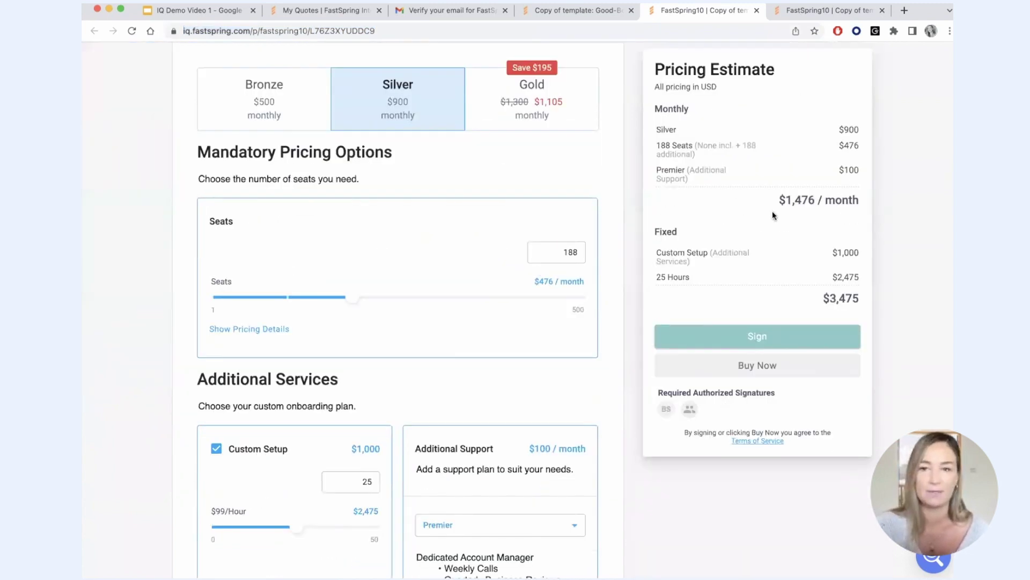
pyautogui.click(752, 344)
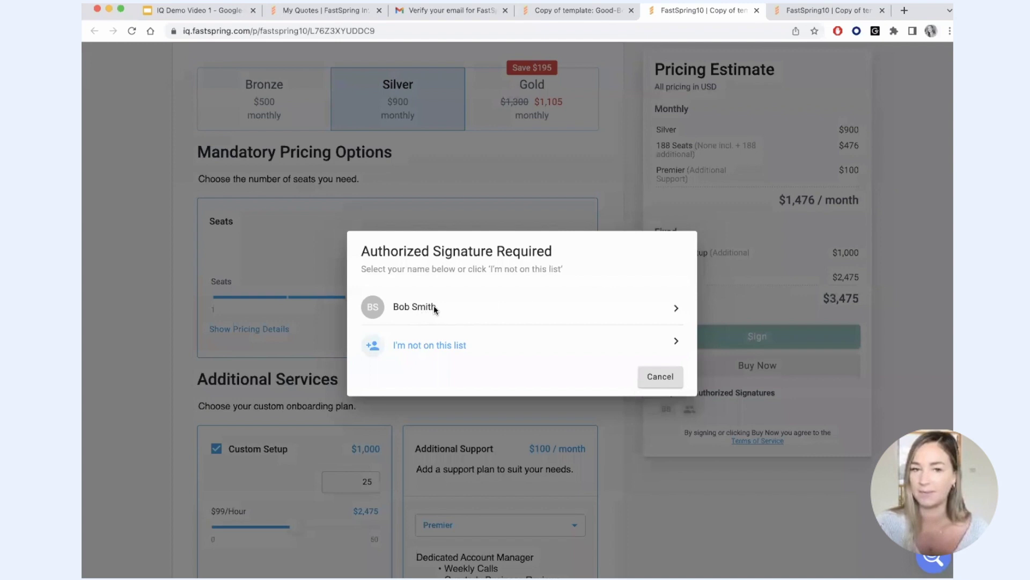
pyautogui.click(433, 305)
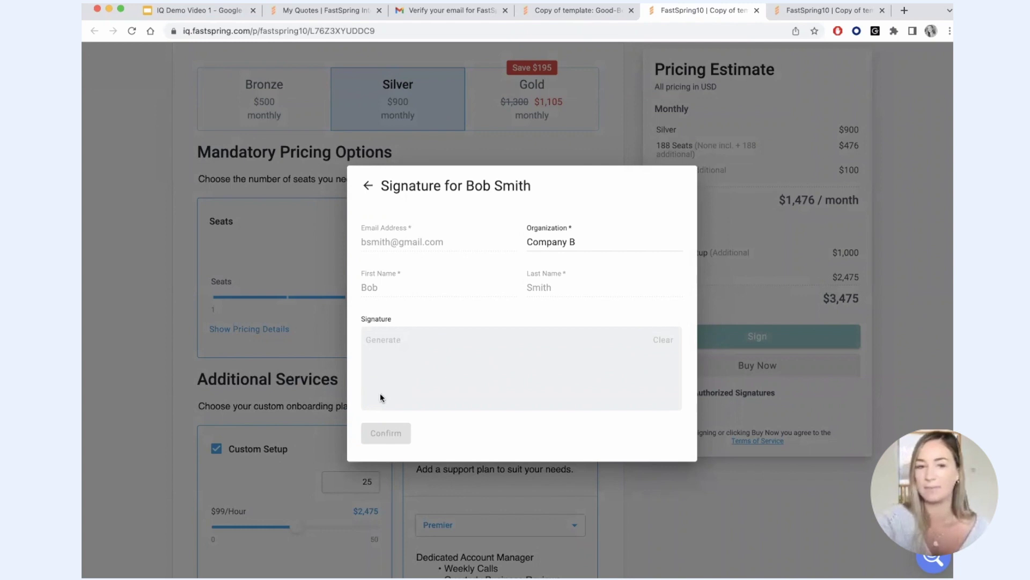
pyautogui.moveTo(481, 382); pyautogui.dragTo(630, 375)
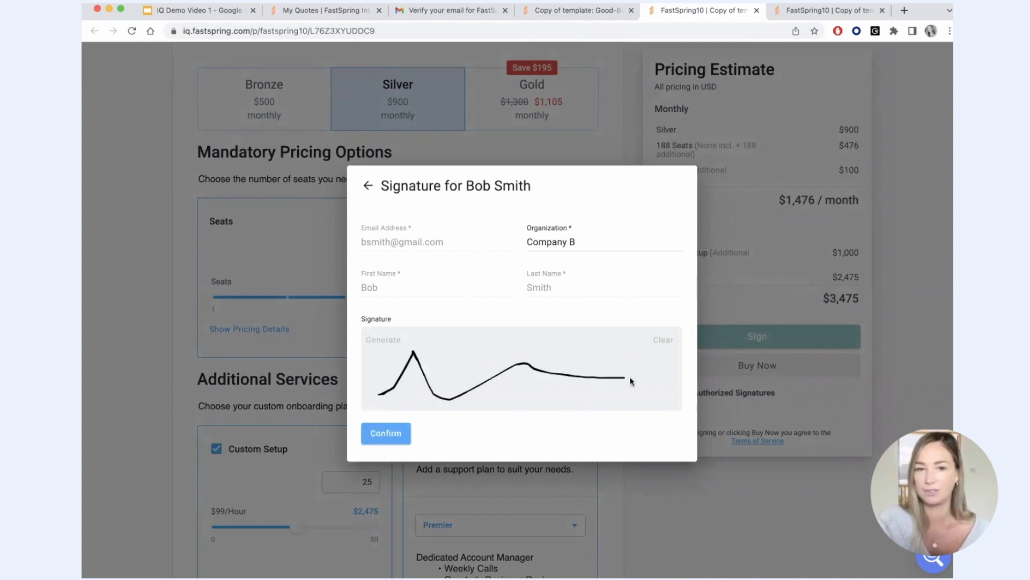
# - Reselect the prospect's name in the signer list, redraw the signature and submit it
pyautogui.click(368, 186)
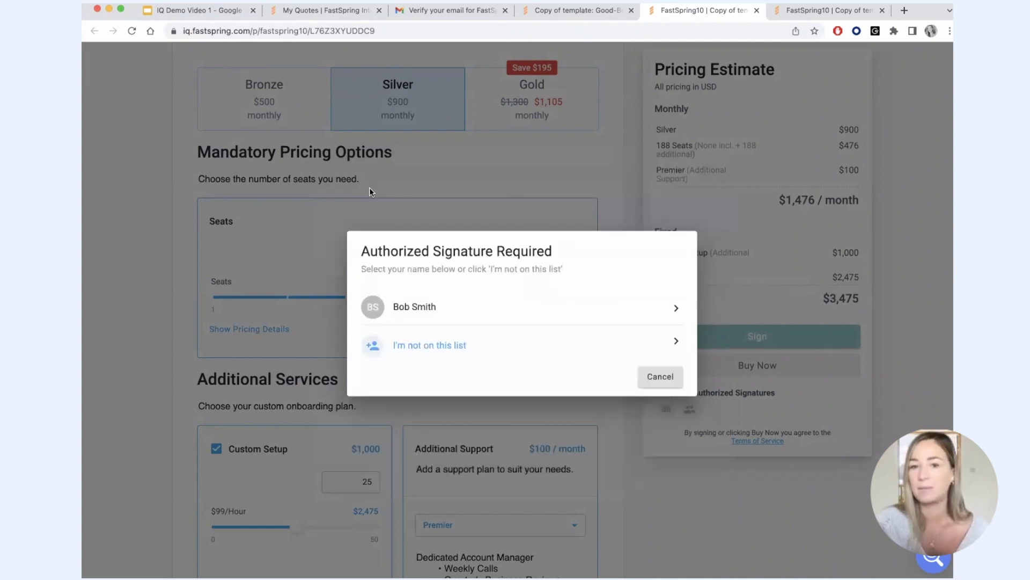
pyautogui.click(459, 345)
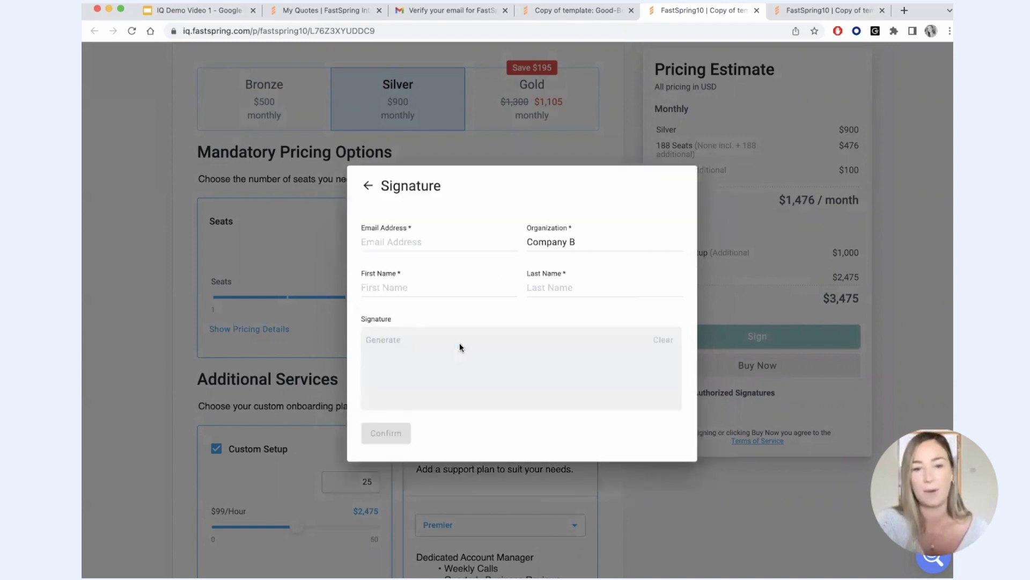
pyautogui.click(414, 243)
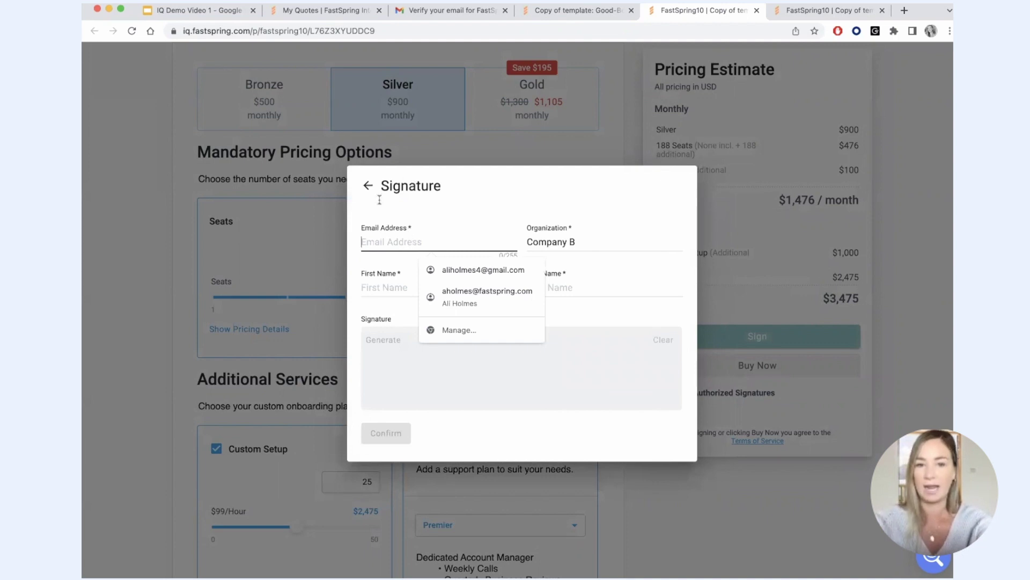
pyautogui.click(369, 186)
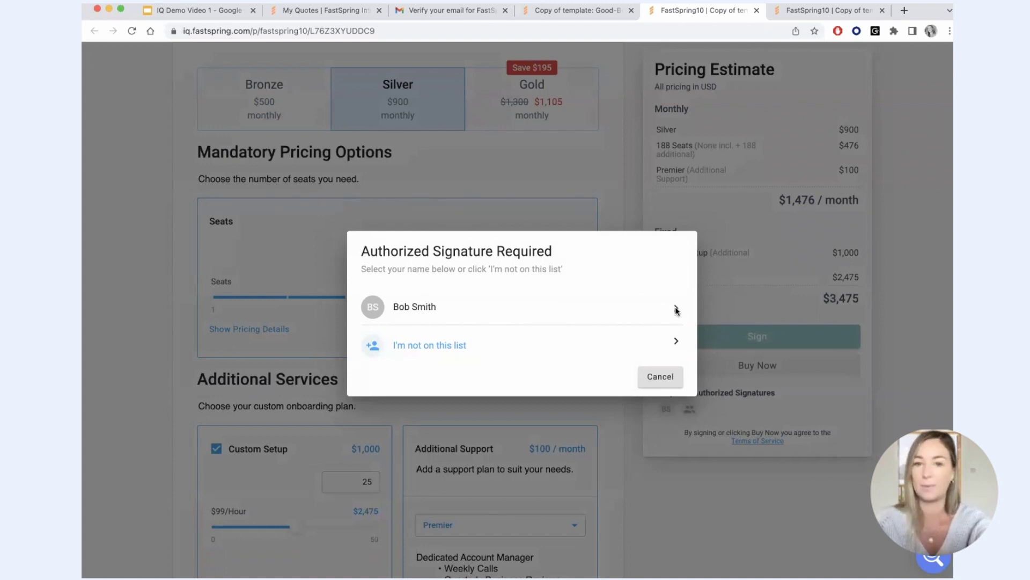
pyautogui.click(674, 307)
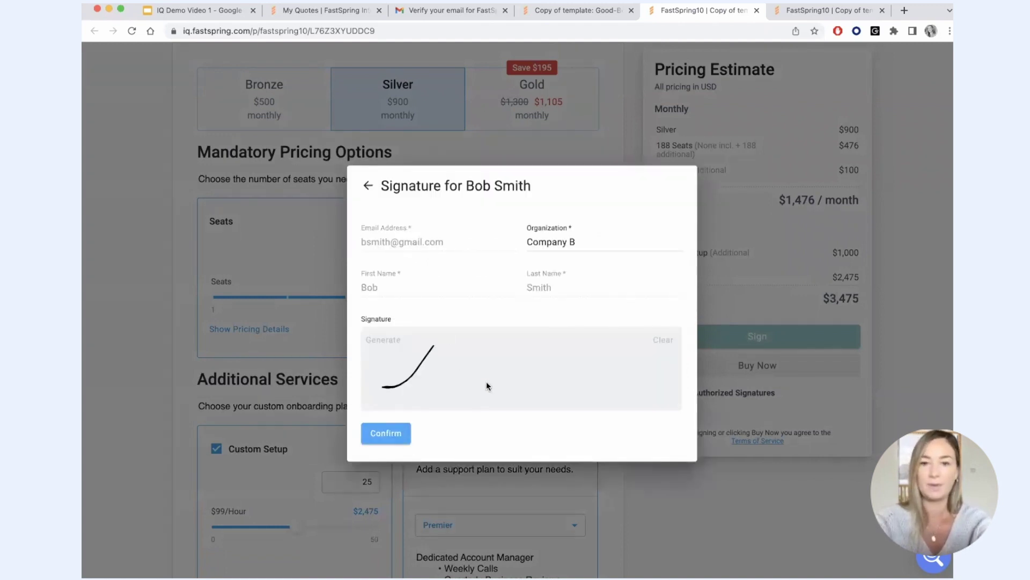
pyautogui.moveTo(486, 386); pyautogui.dragTo(662, 378)
pyautogui.click(388, 432)
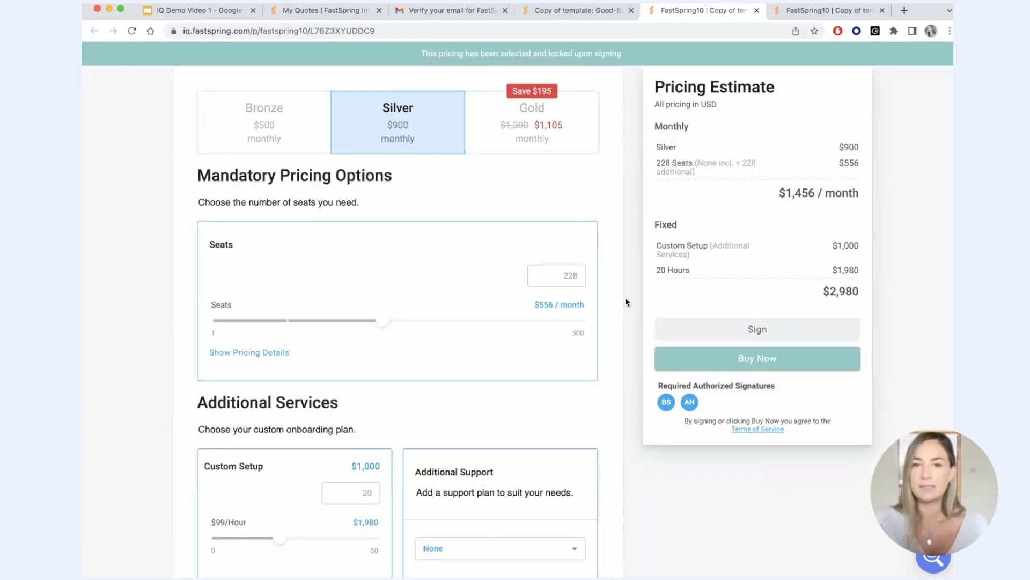
# - Review the locked pricing: Silver, 228 seats, $1,456 per month plus $2,980 fixed
pyautogui.scroll(4, 626, 298)
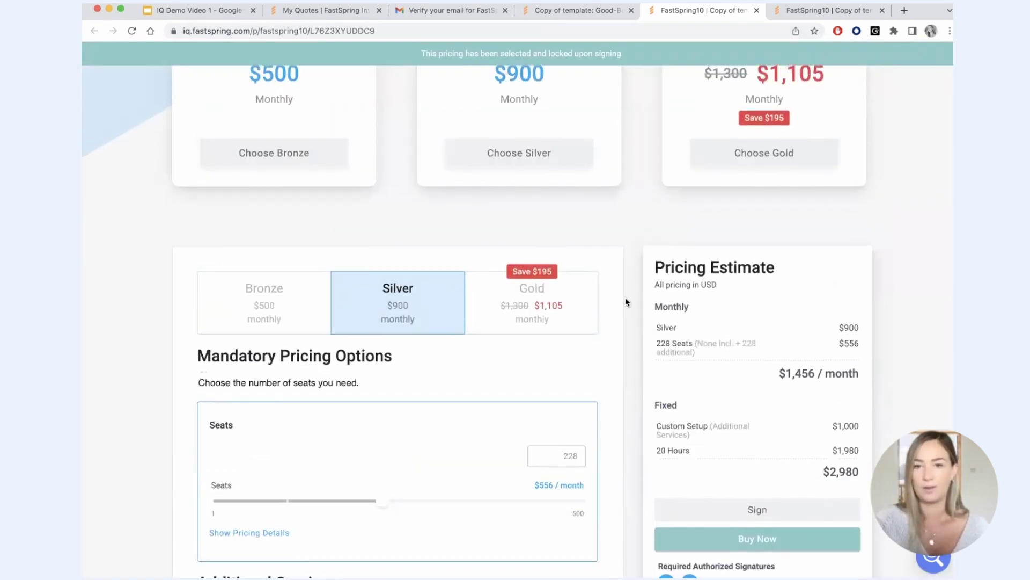
pyautogui.scroll(3, 626, 301)
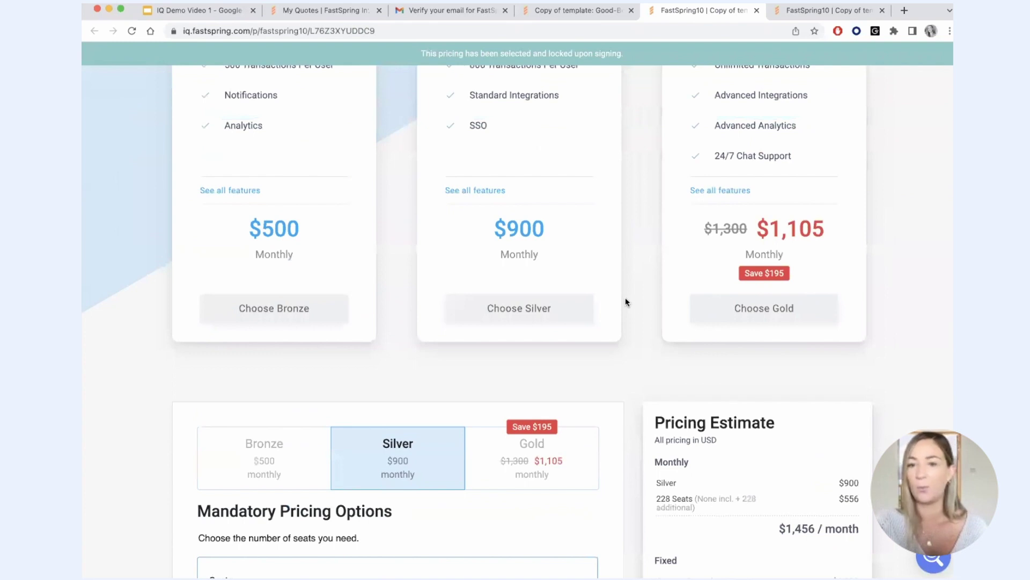
pyautogui.scroll(1, 626, 298)
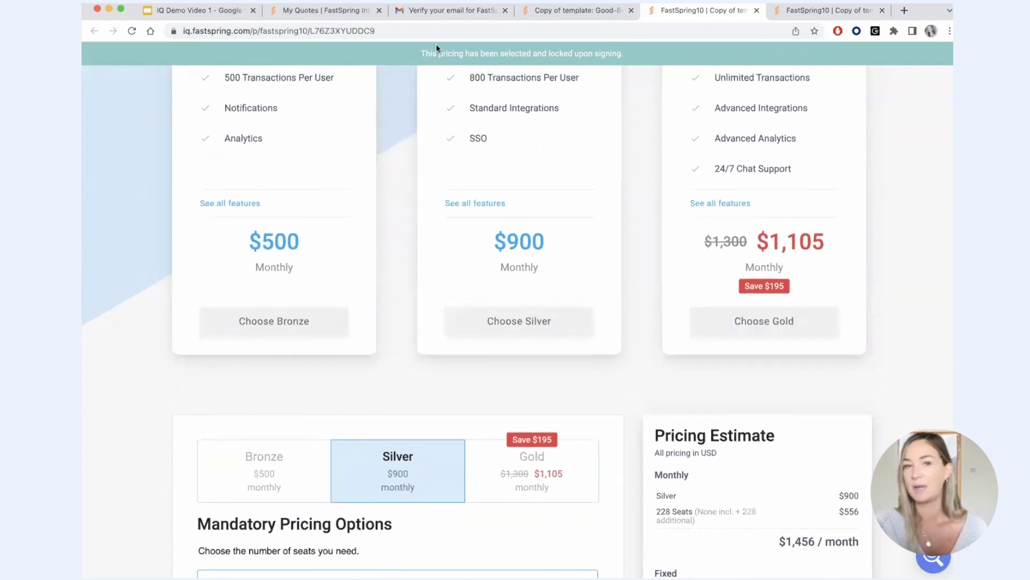
pyautogui.scroll(-5, 424, 301)
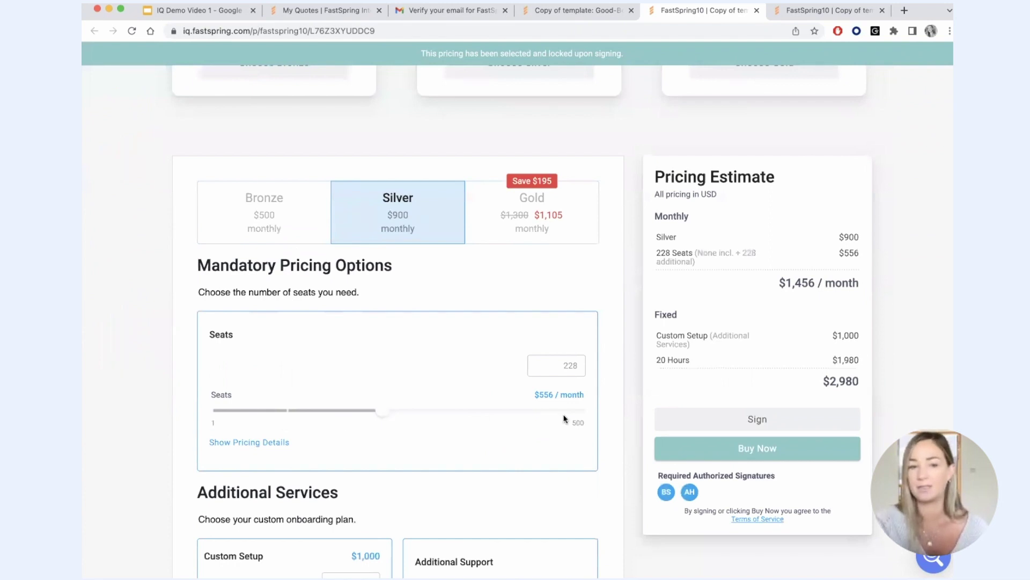
pyautogui.scroll(1, 698, 322)
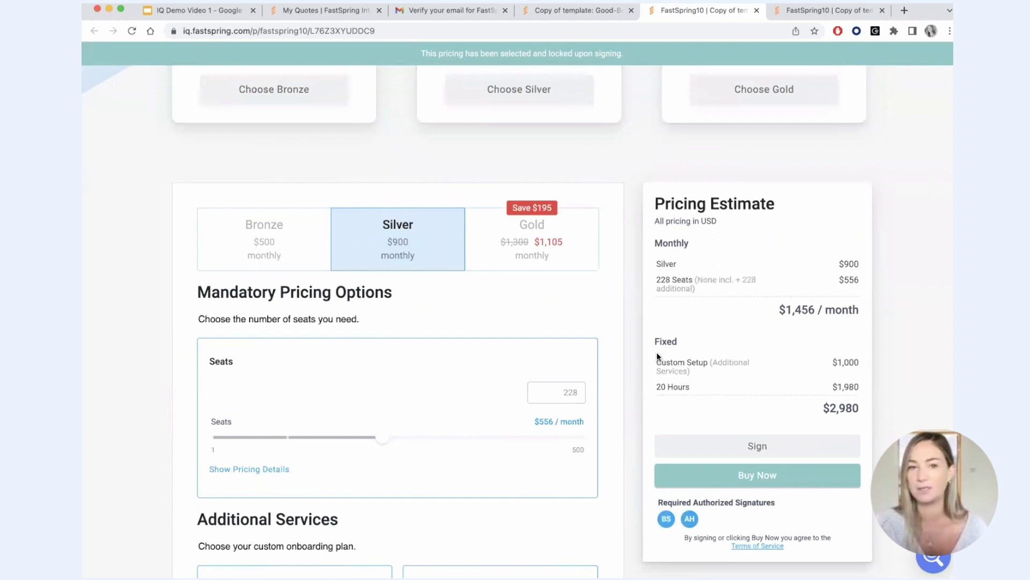
# - Open the Company B quote's overview from My Quotes, showing 2/2 signed at $2,980 fixed + $1,456 monthly
pyautogui.click(546, 8)
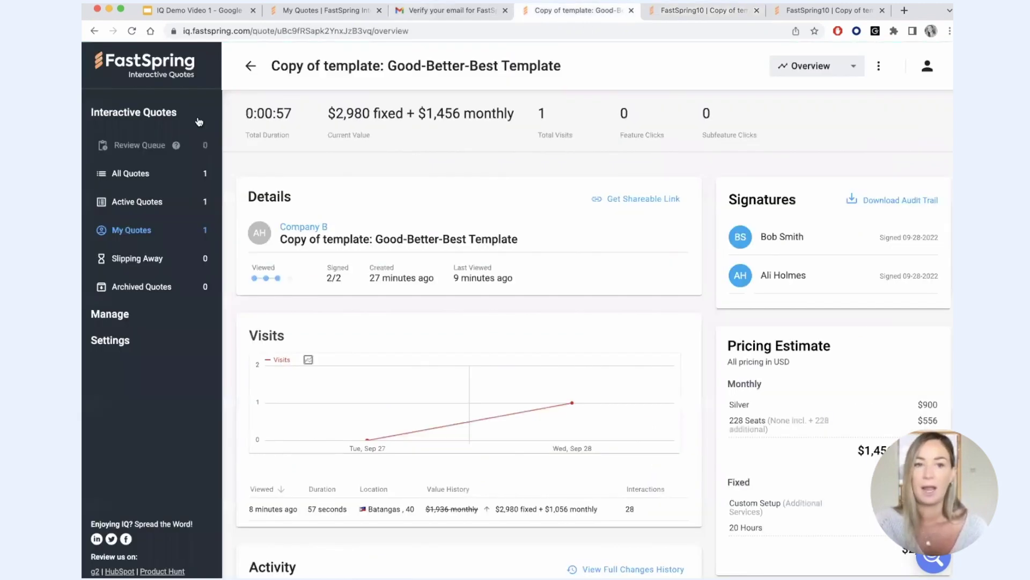
pyautogui.click(140, 229)
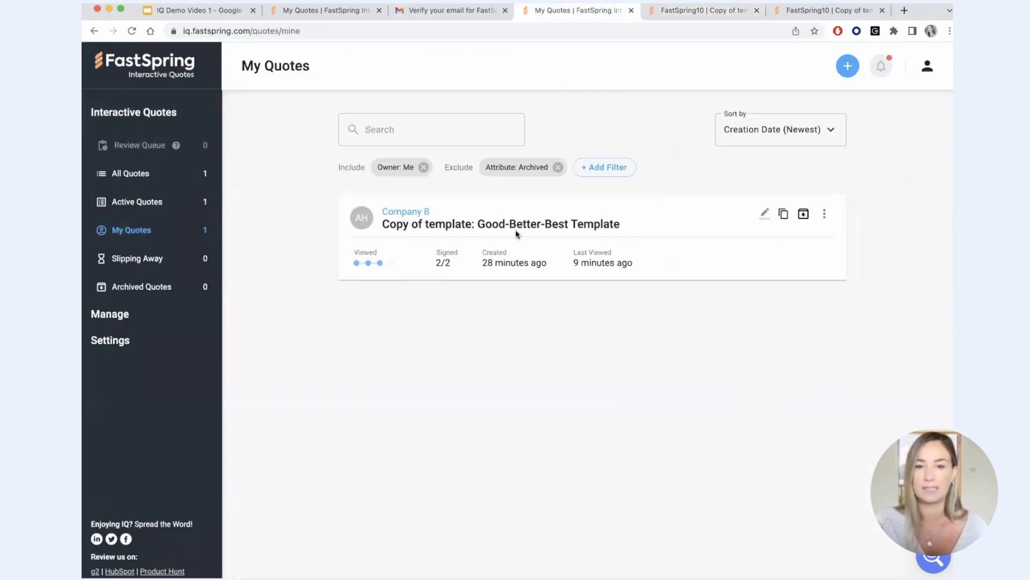
pyautogui.moveTo(432, 255); pyautogui.dragTo(671, 256)
pyautogui.click(546, 208)
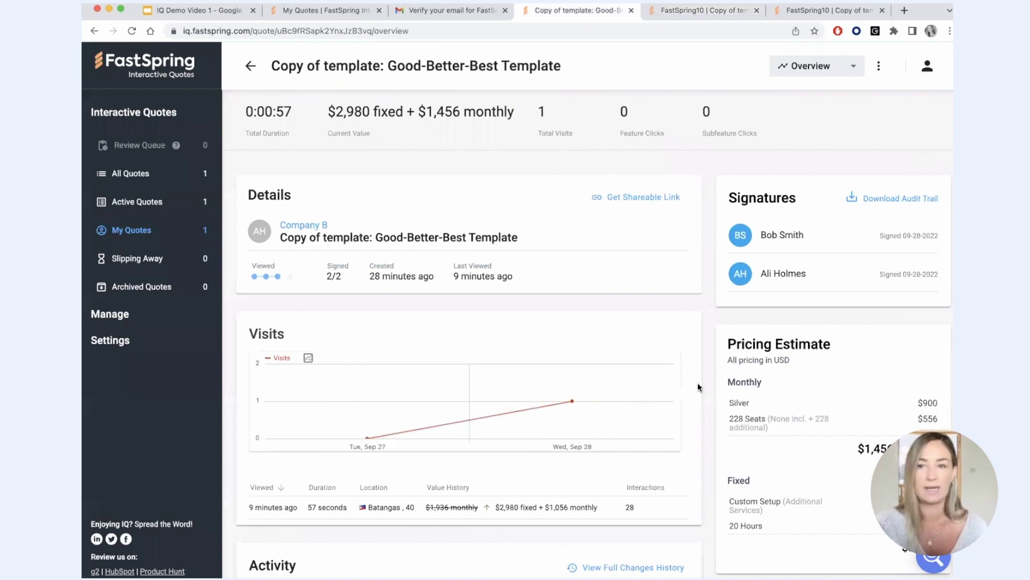
pyautogui.scroll(-1, 740, 311)
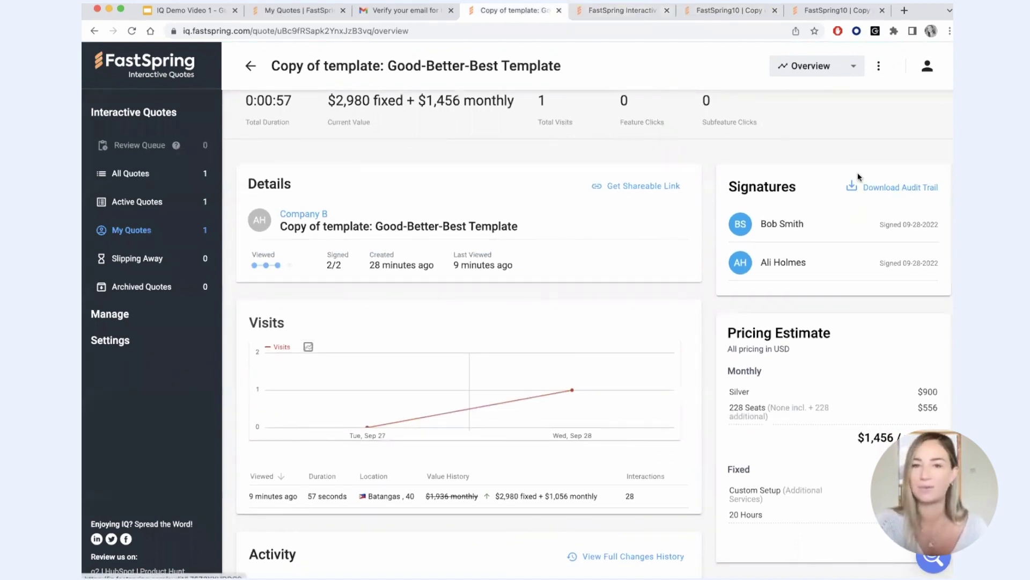
# - Review the 3-page audit trail PDF's pricing and Signers page, then return to My Quotes
pyautogui.click(615, 15)
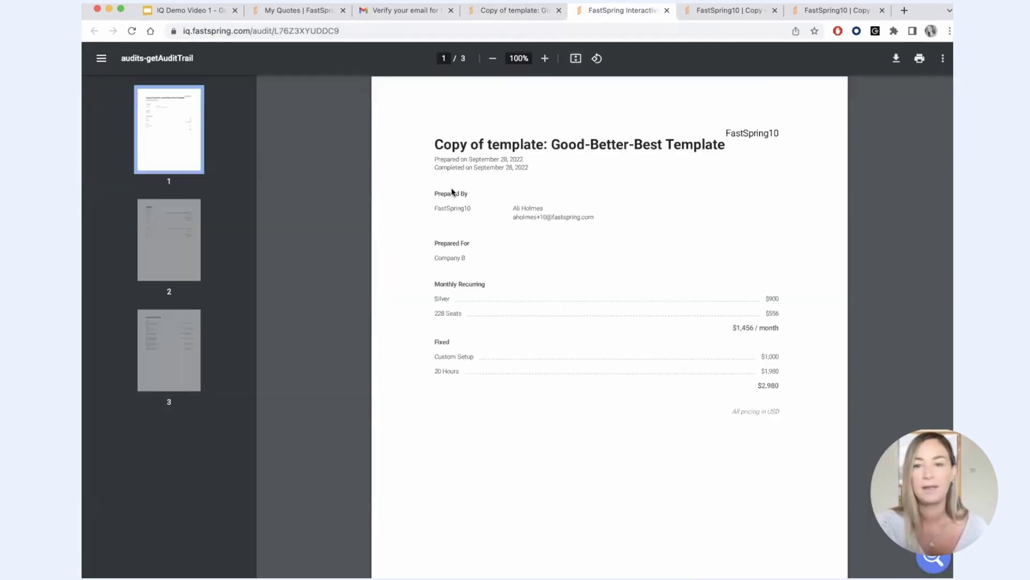
pyautogui.scroll(-10, 684, 377)
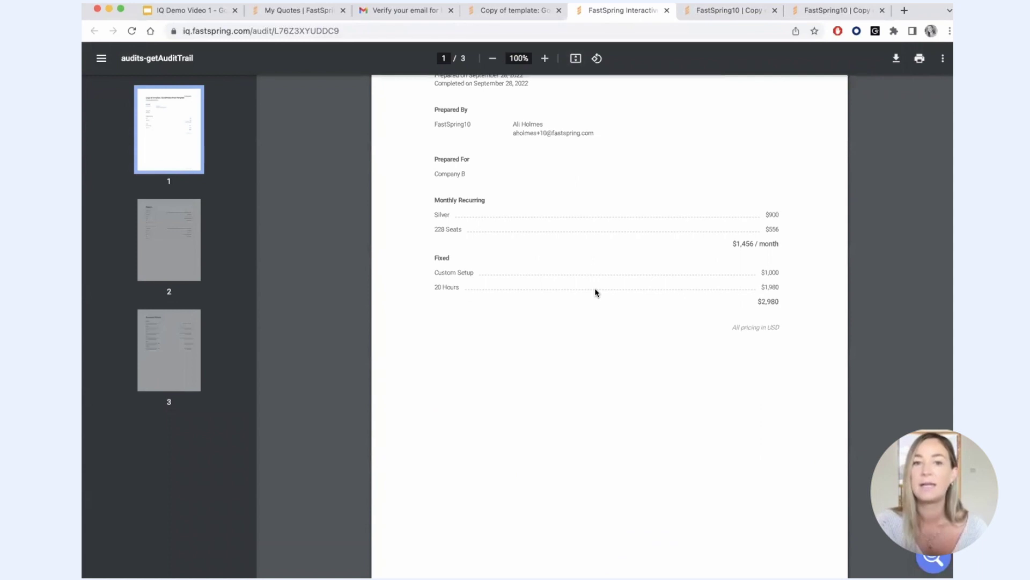
pyautogui.scroll(2, 699, 327)
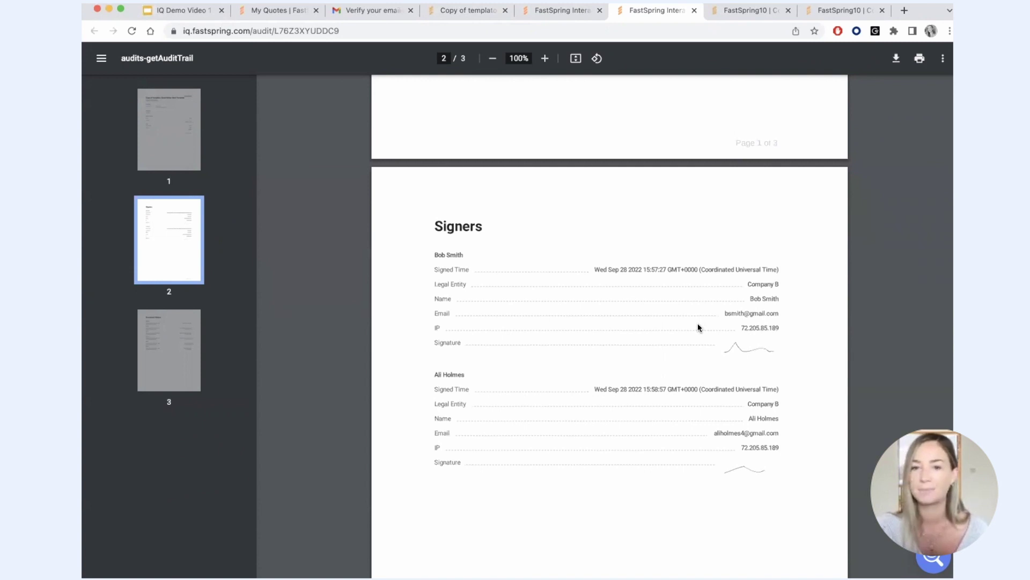
pyautogui.click(523, 12)
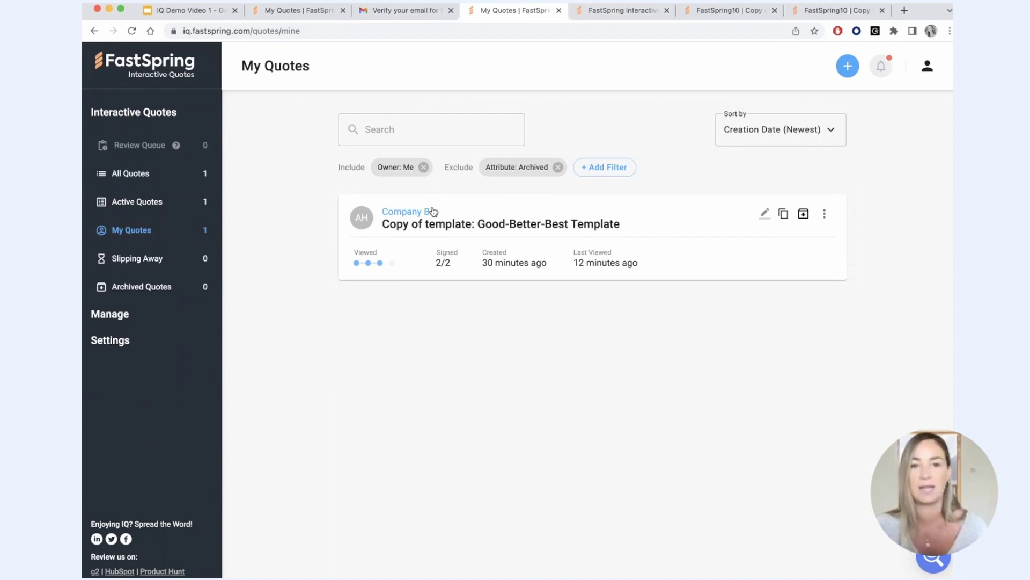
# - Duplicate the Company B quote, then read the 'Create and Send an Interactive Quote' help article
pyautogui.click(784, 214)
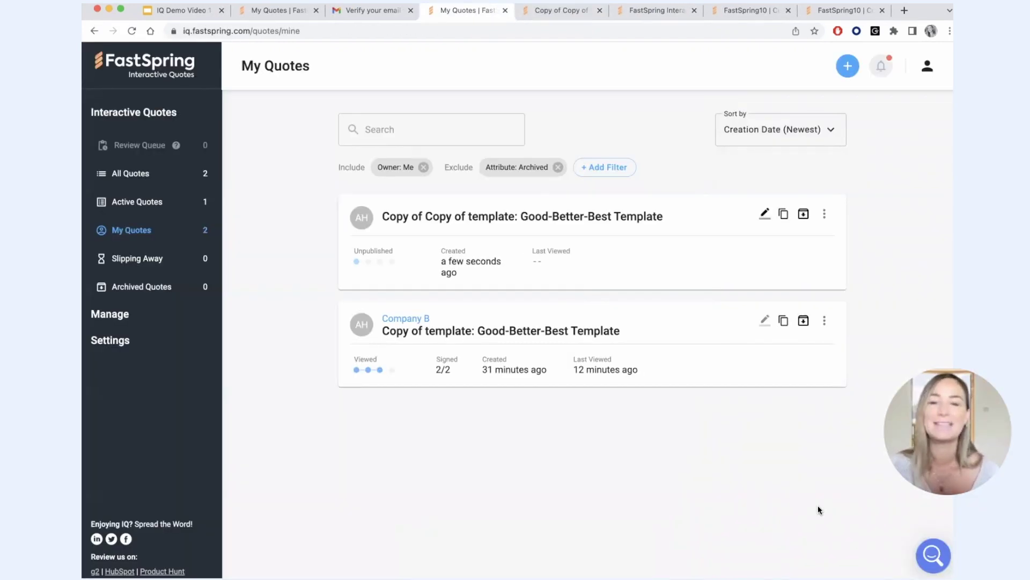
pyautogui.click(934, 564)
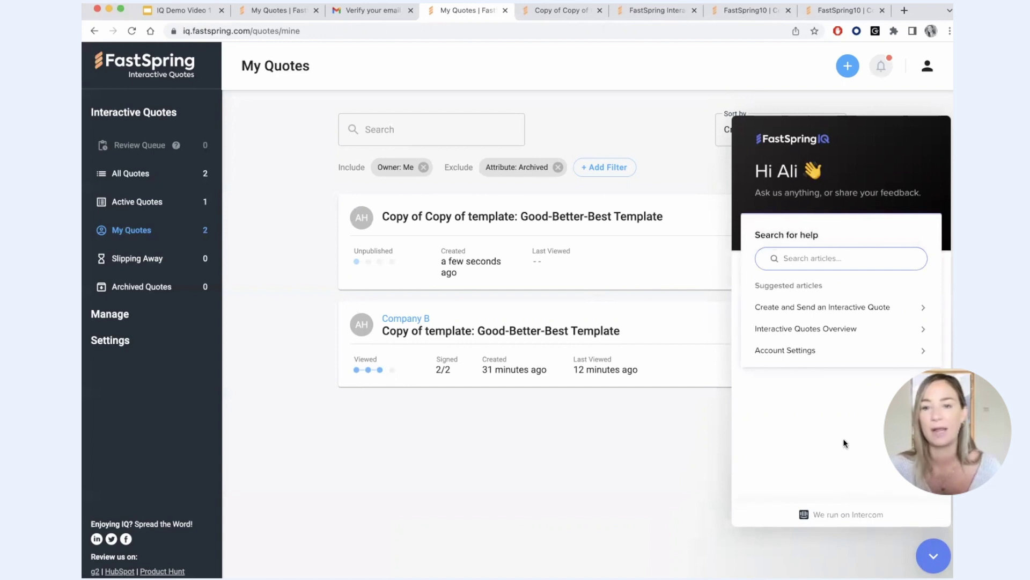
pyautogui.click(773, 308)
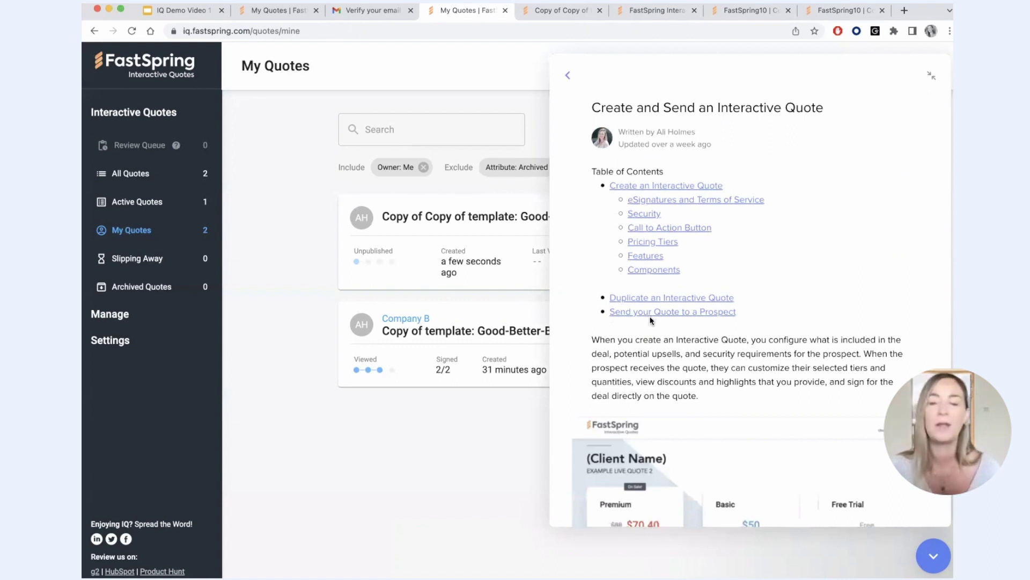
pyautogui.scroll(-10, 835, 268)
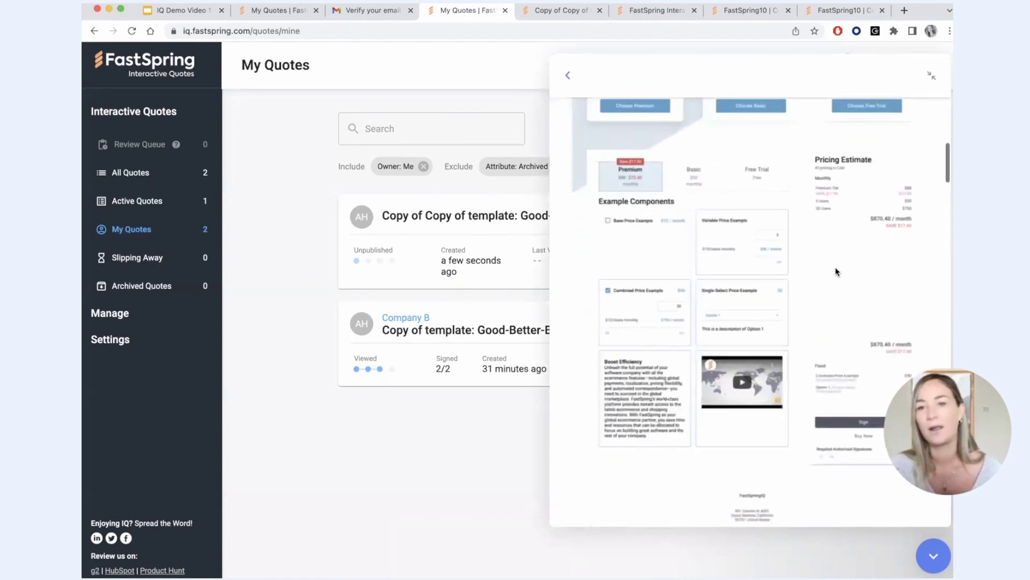
pyautogui.scroll(10, 836, 268)
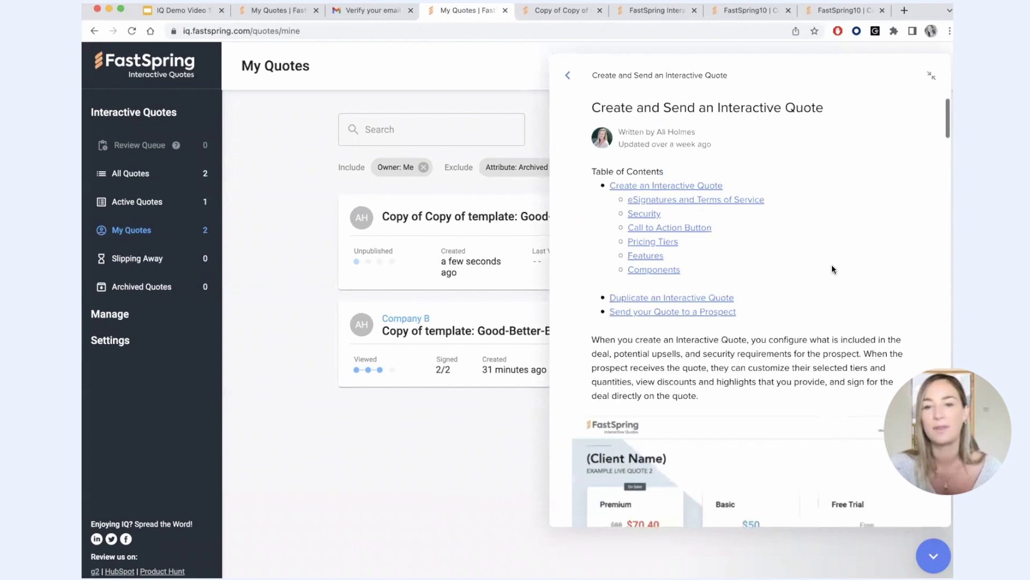
# - Read the full 'Create an Interactive Quote' docs page, then go back to My Quotes
pyautogui.click(639, 187)
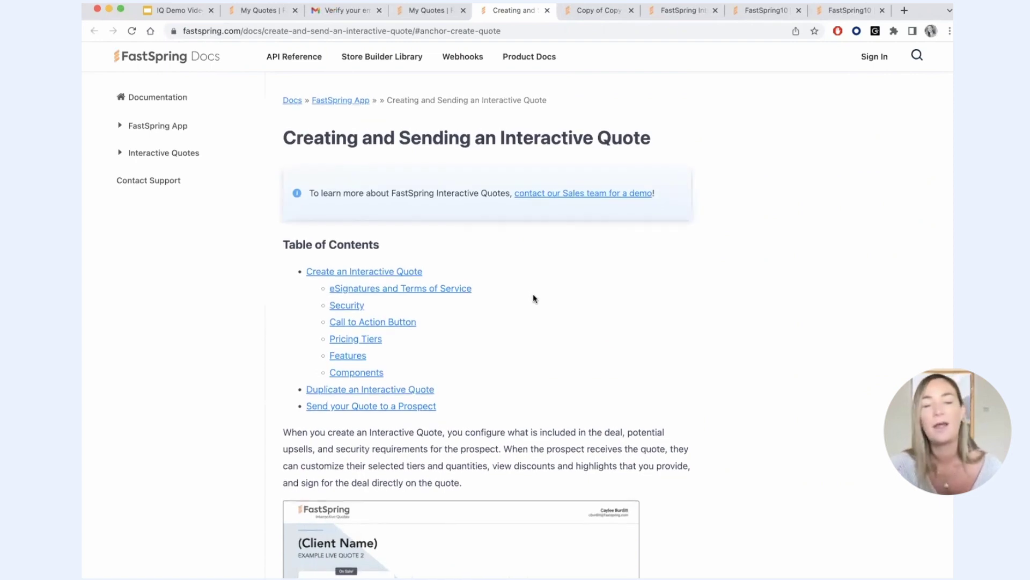
pyautogui.scroll(-5, 534, 296)
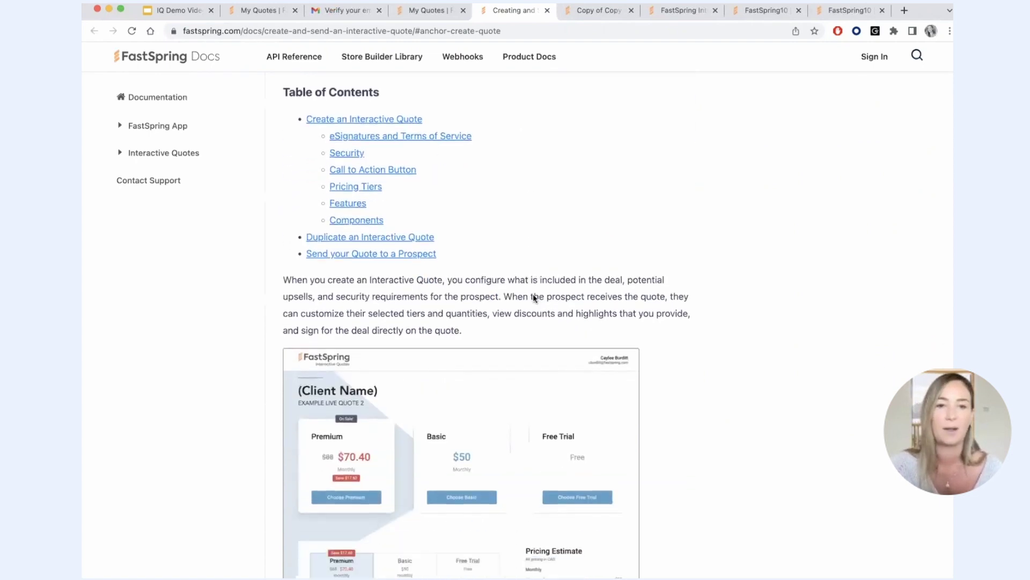
pyautogui.scroll(-15, 533, 298)
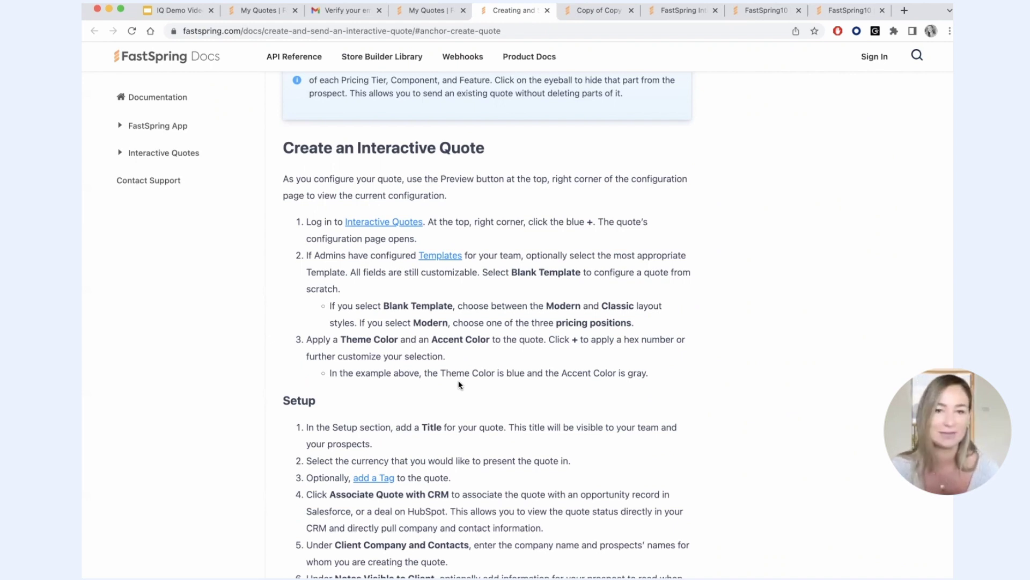
pyautogui.press('super+alt+Left')
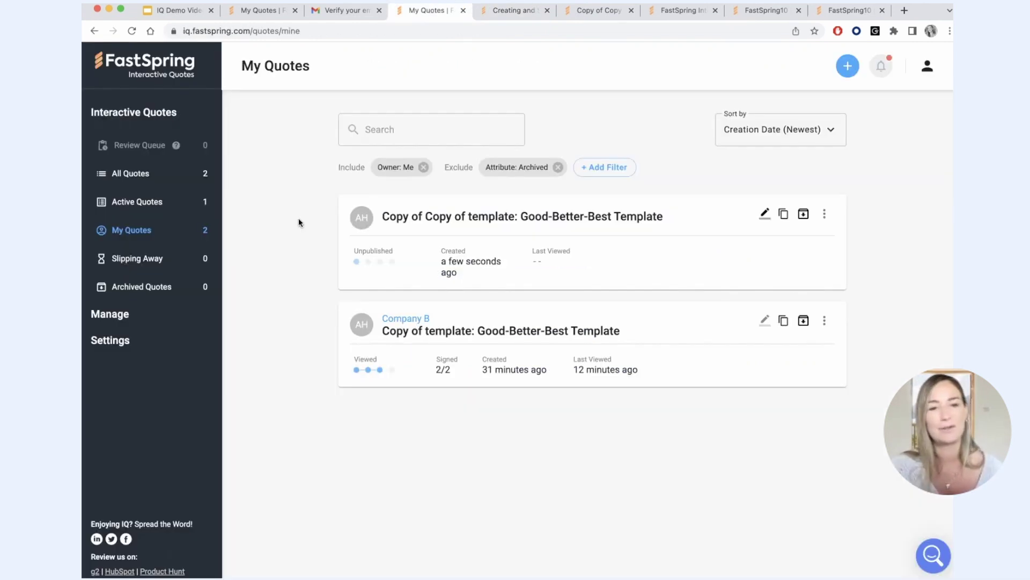